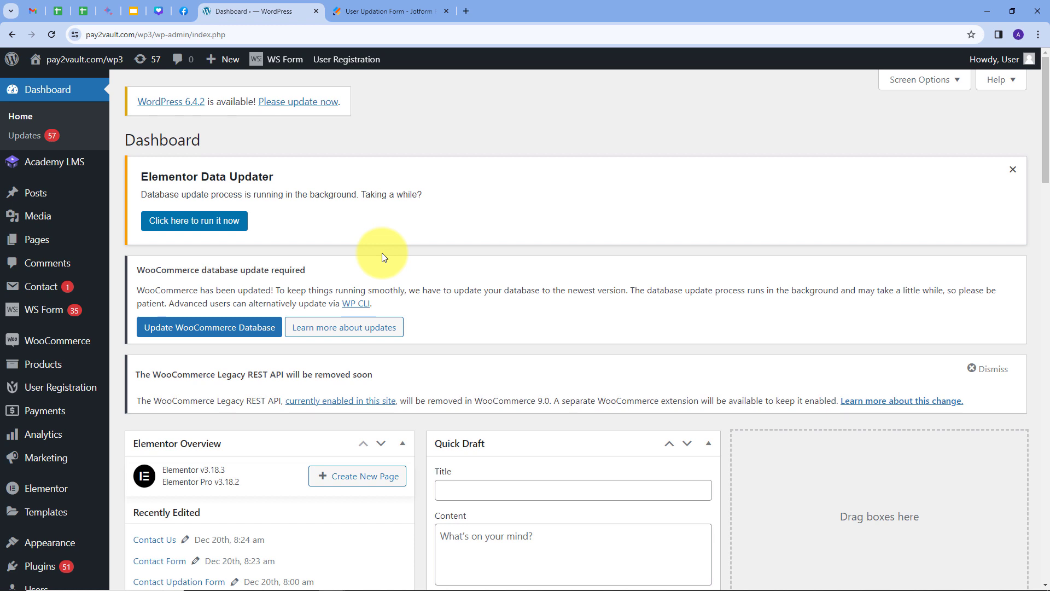
Open pabbly.com in a new tab and sign in to the Pabbly account.
left_click(385, 12)
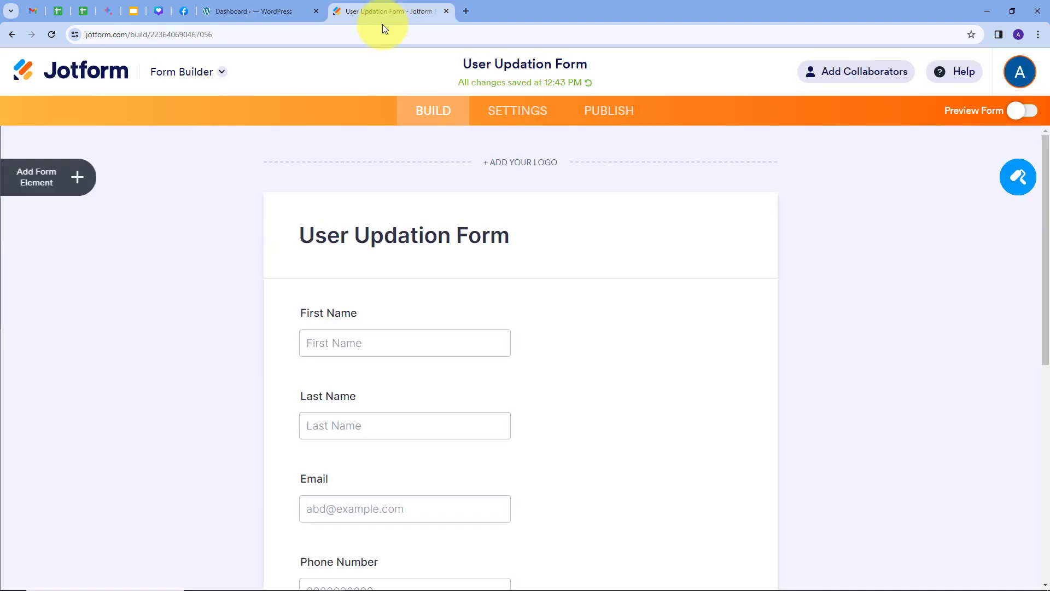
left_click(277, 12)
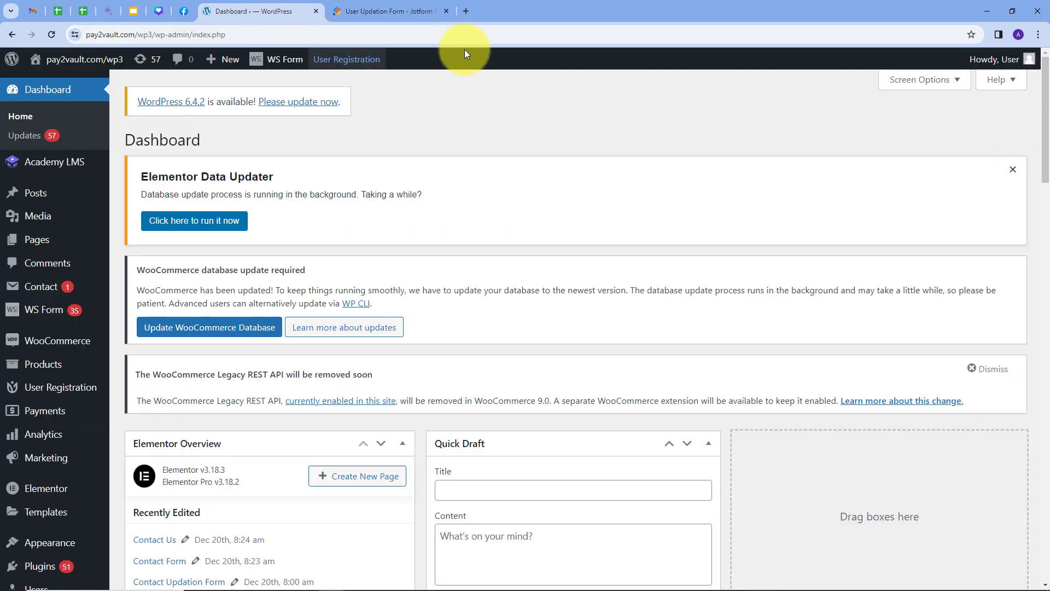
left_click(467, 11)
type("pabbly.")
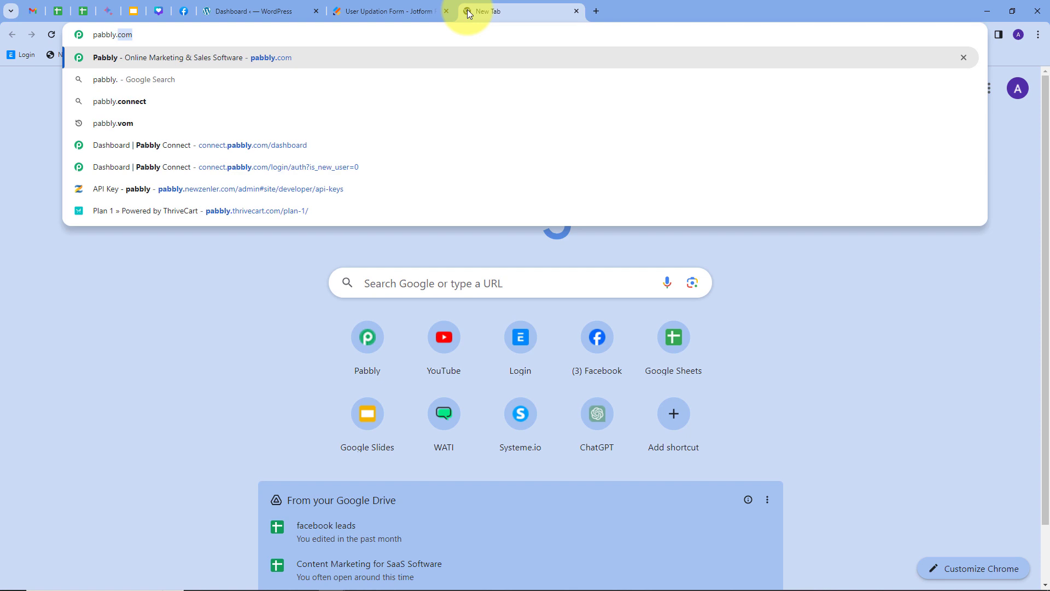
key("Return")
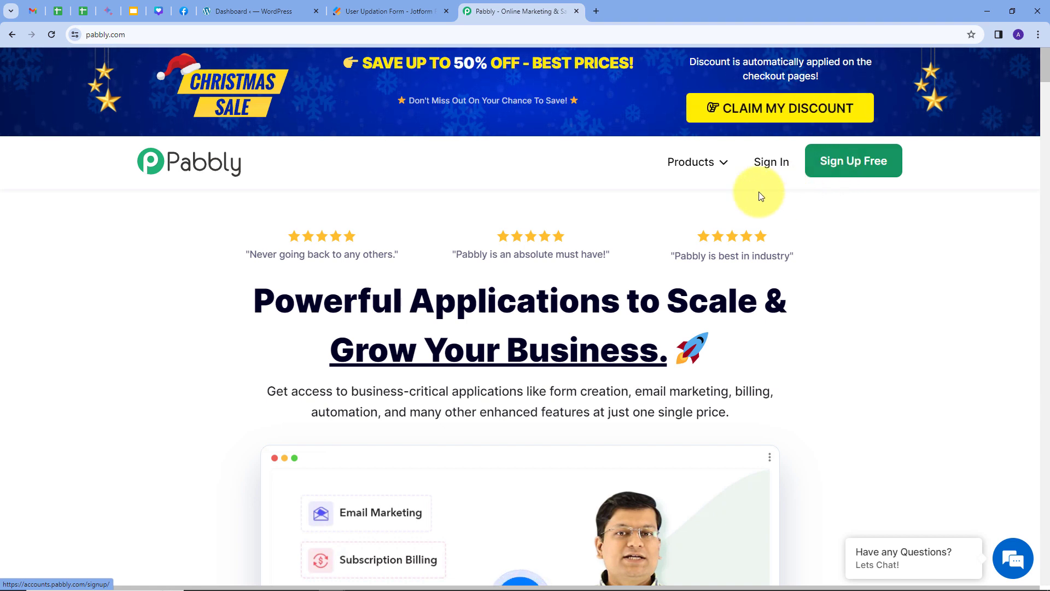
left_click(771, 164)
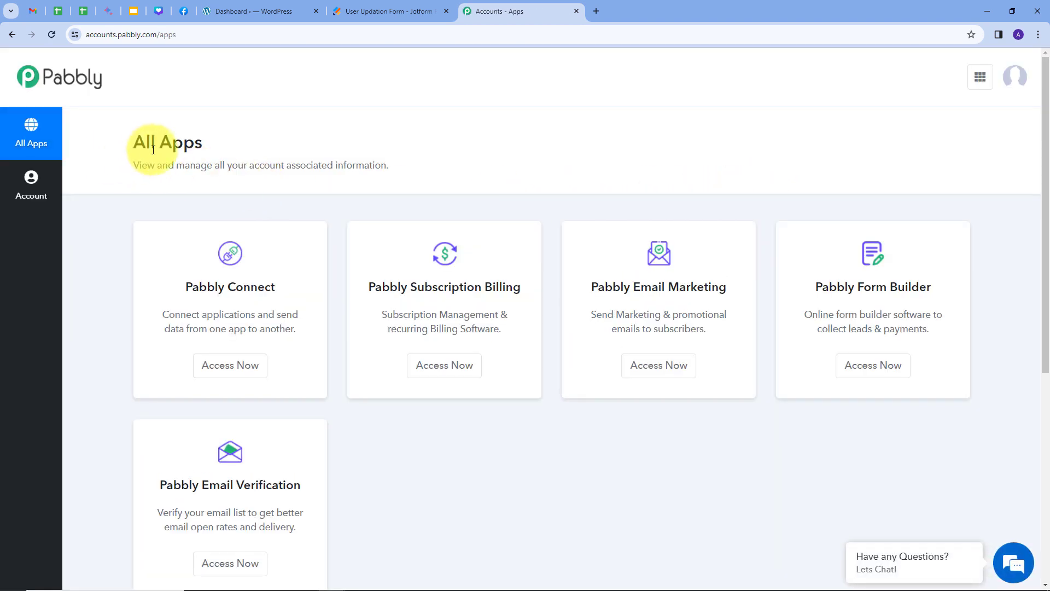
Launch Pabbly Connect from All Apps and start a new workflow from its dashboard.
scroll(844, 297, "down", 1)
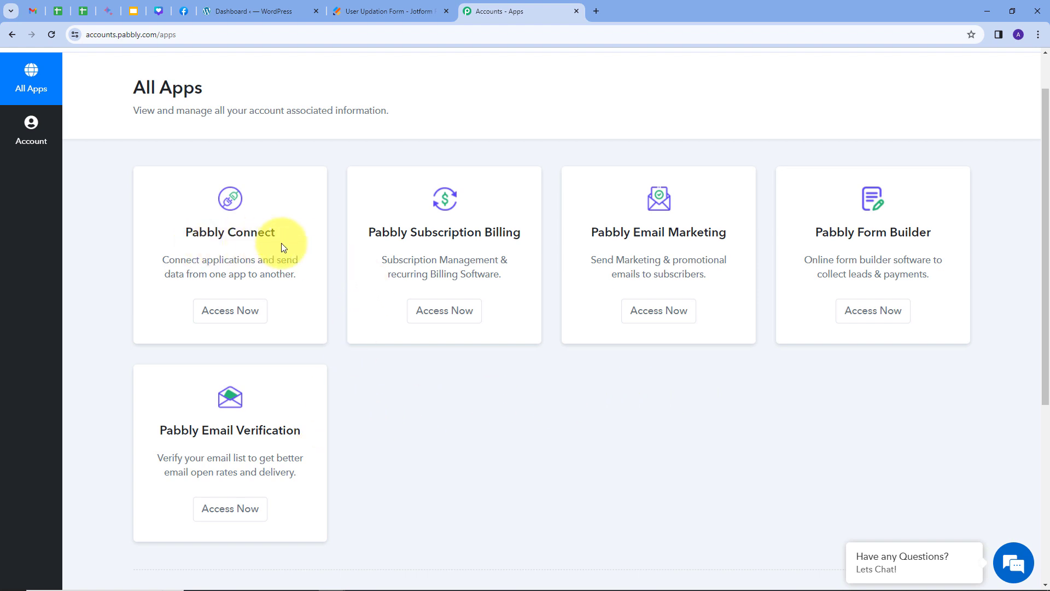
left_click(240, 316)
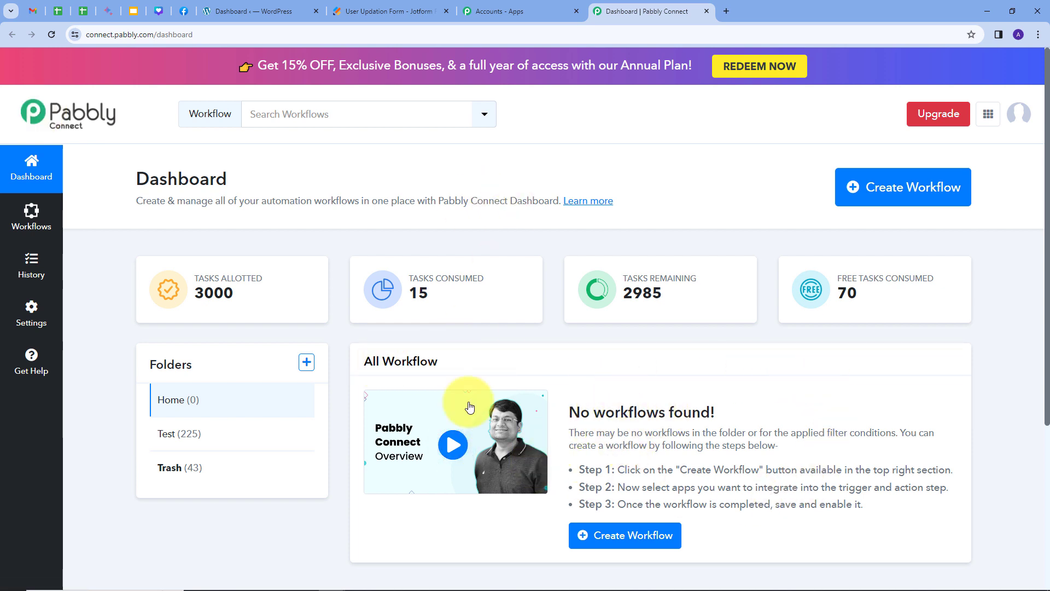
mouse_move(192, 367)
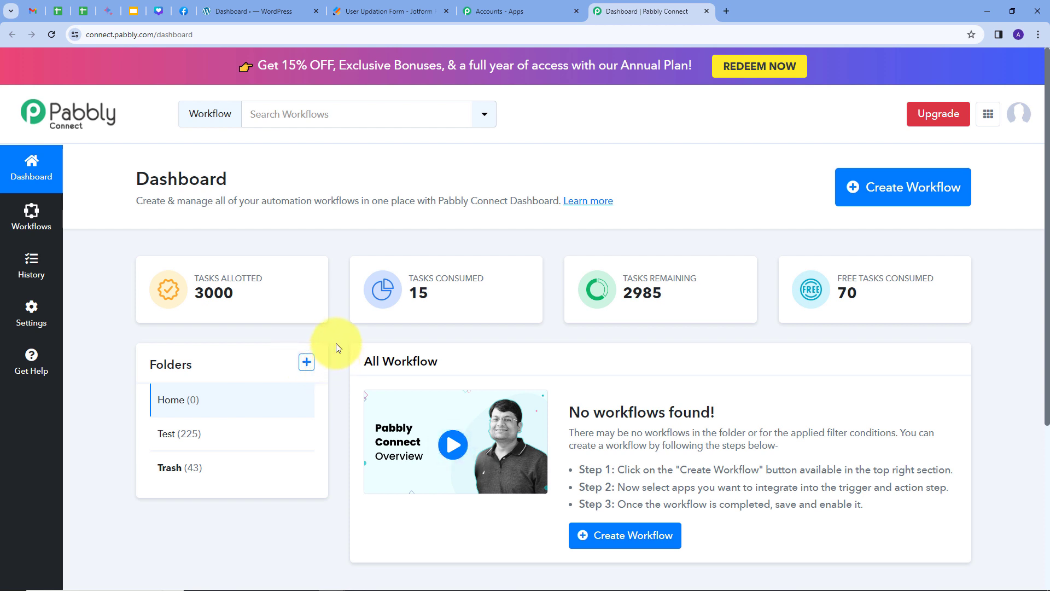
left_click(868, 188)
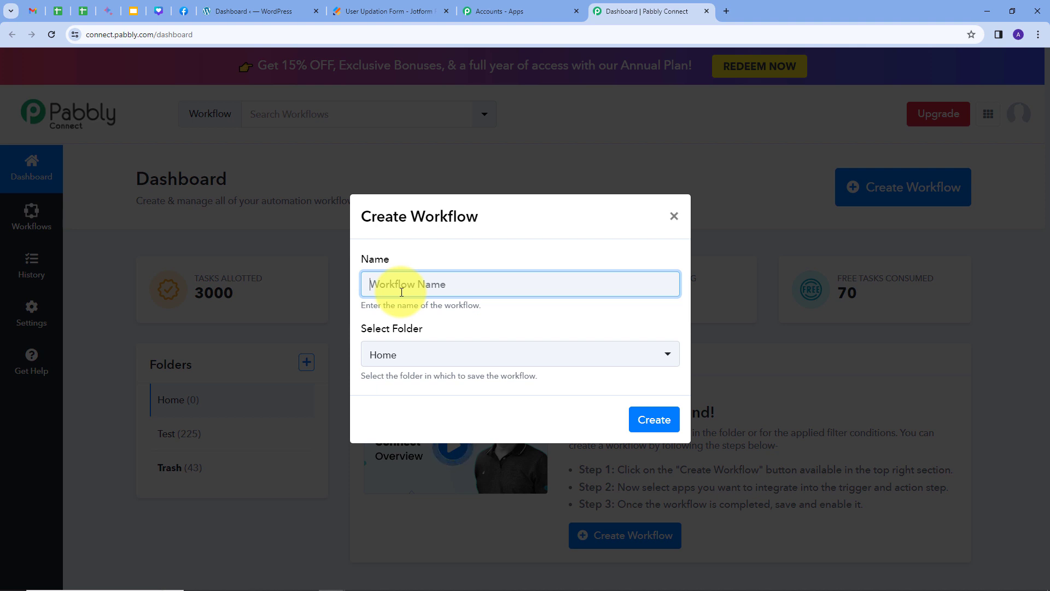
Create the workflow 'Update WordPress User for Webhook Response' in the Home folder.
type("Update WordPress User for Webhook Response")
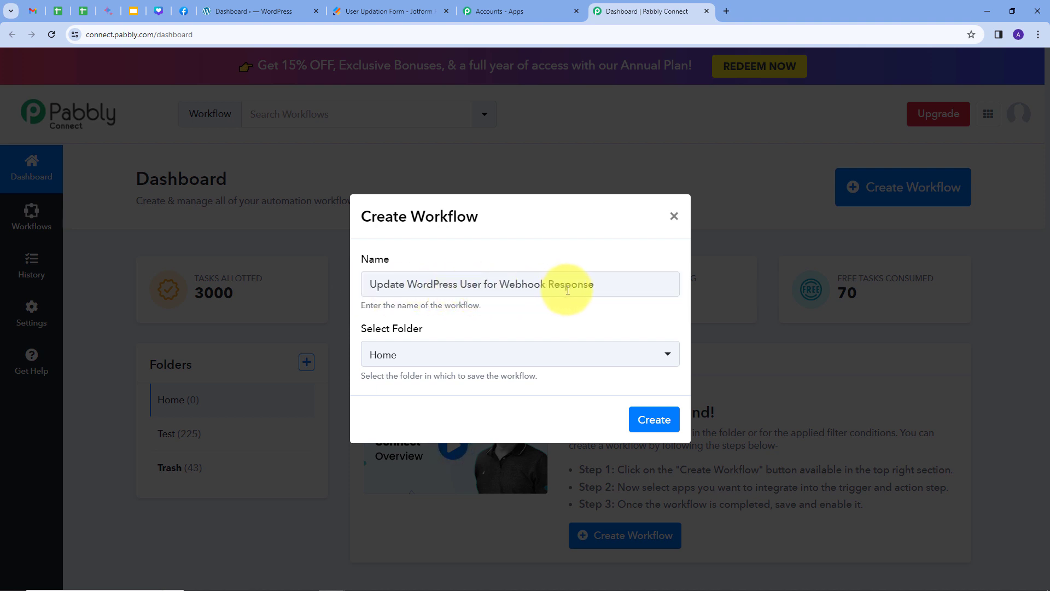
left_click(663, 364)
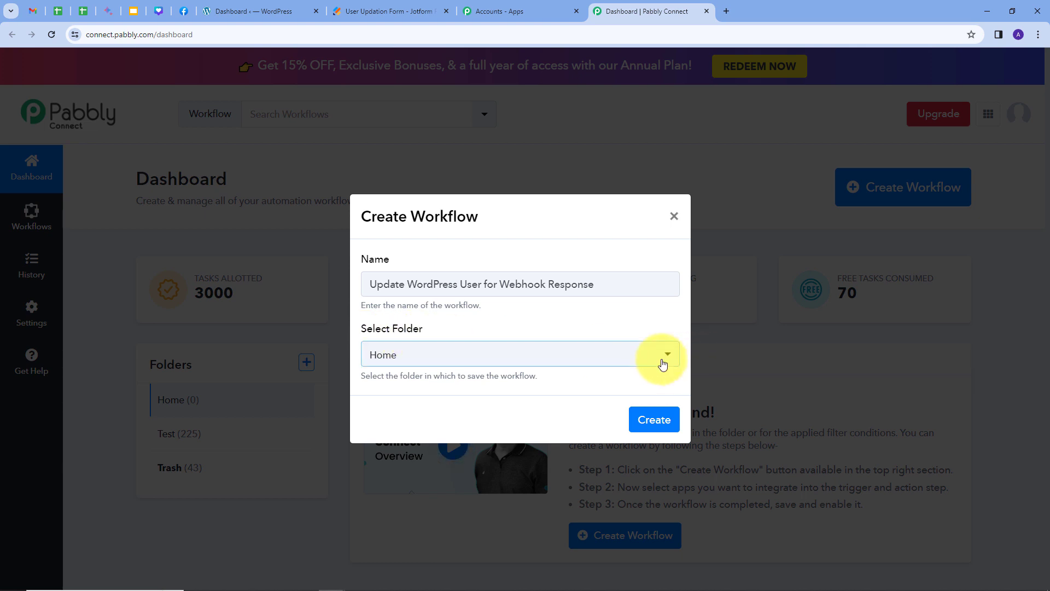
left_click(599, 360)
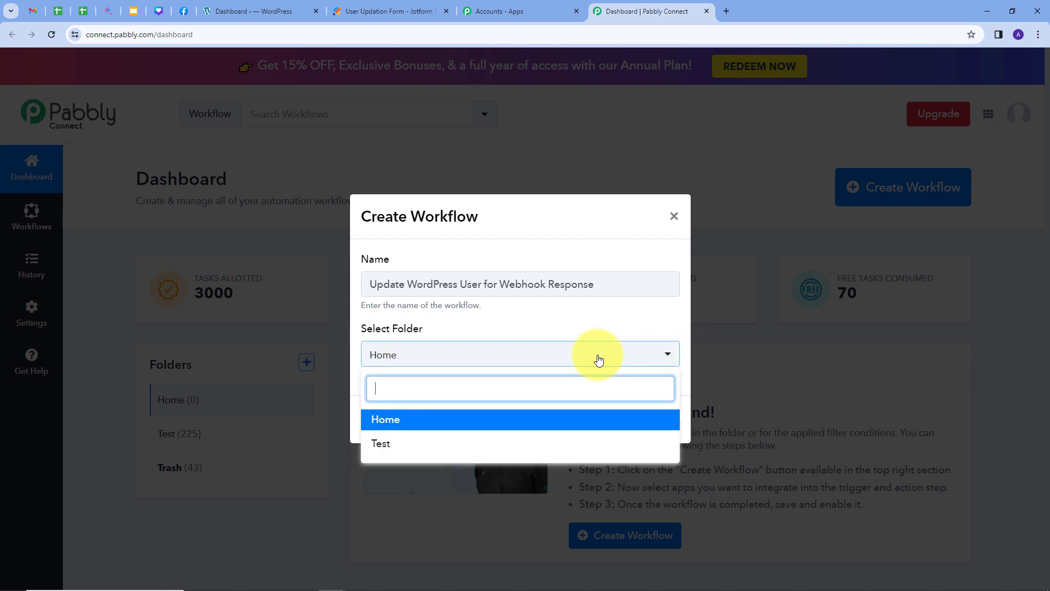
left_click(382, 421)
left_click(654, 420)
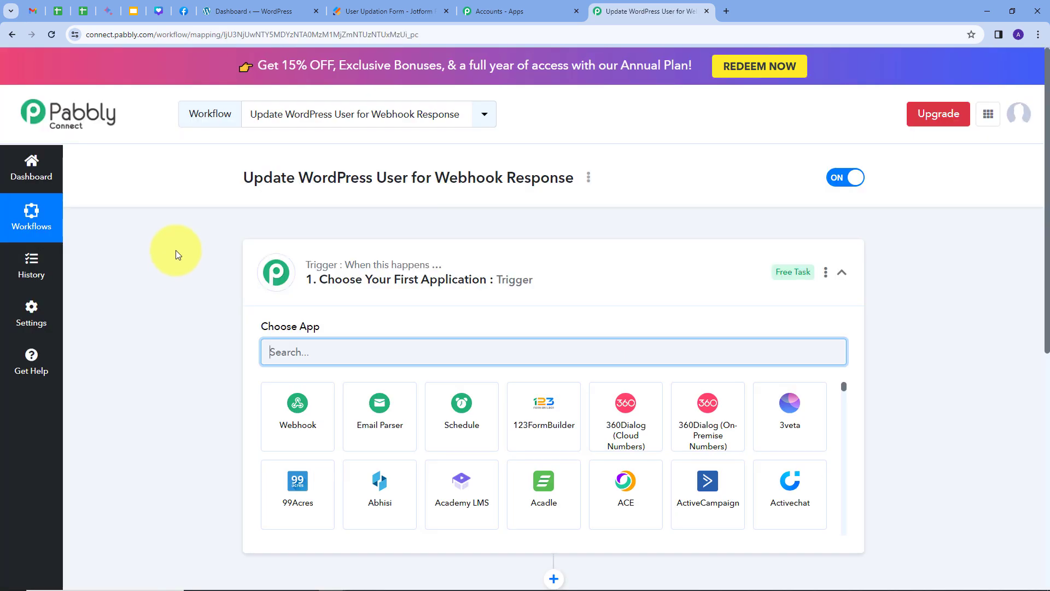
Set Webhook by Pabbly as the workflow's trigger app.
scroll(176, 251, "down", 2)
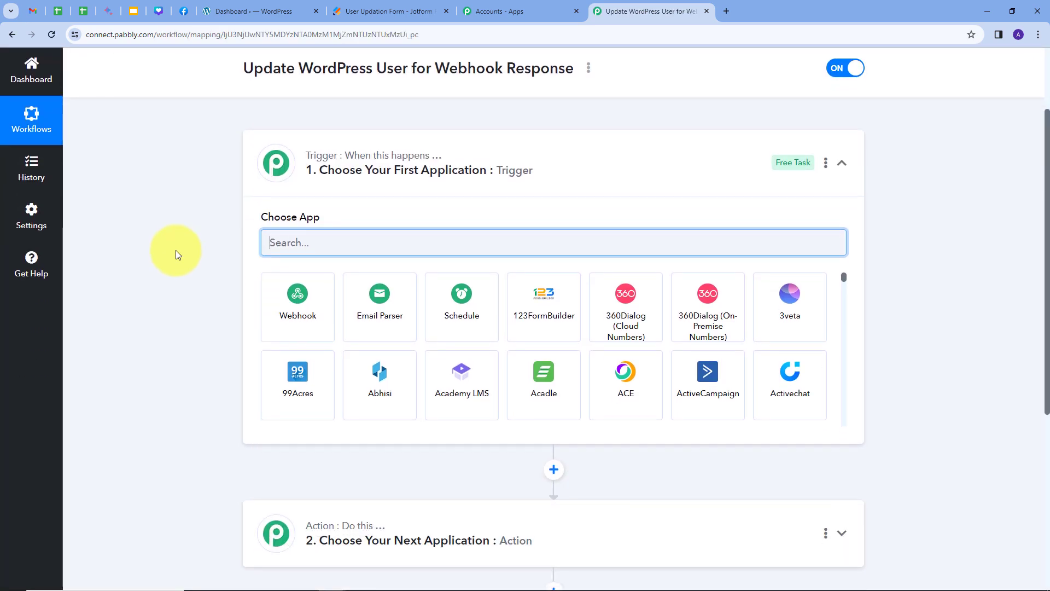
mouse_move(376, 159)
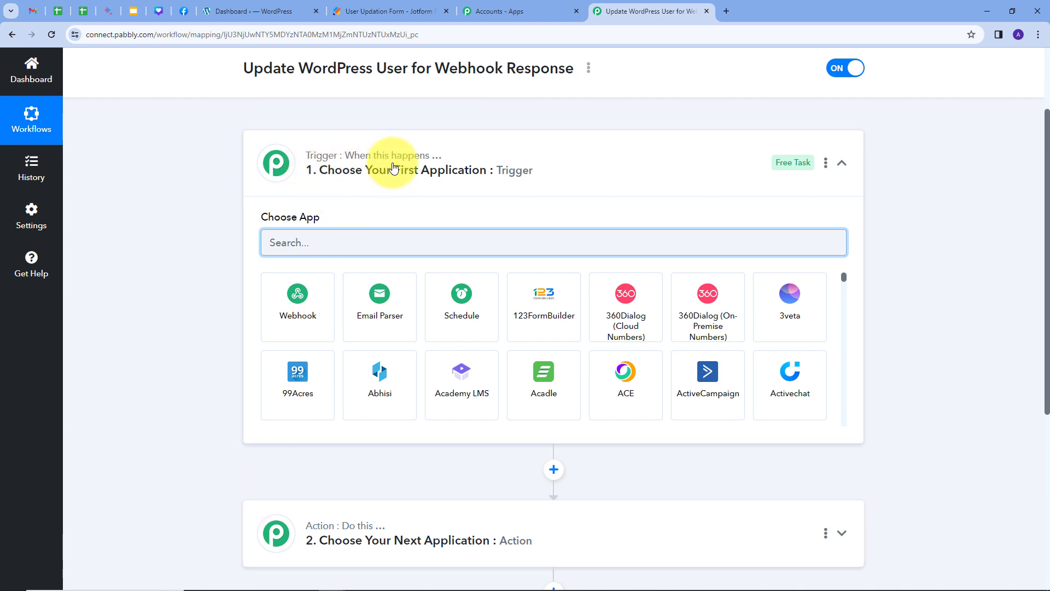
mouse_move(383, 534)
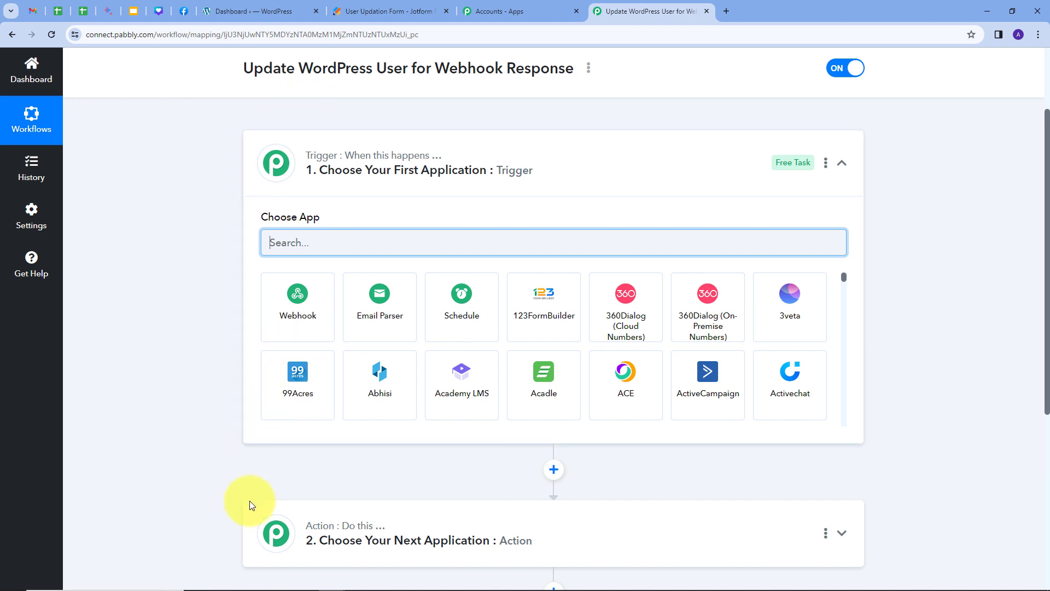
mouse_move(323, 164)
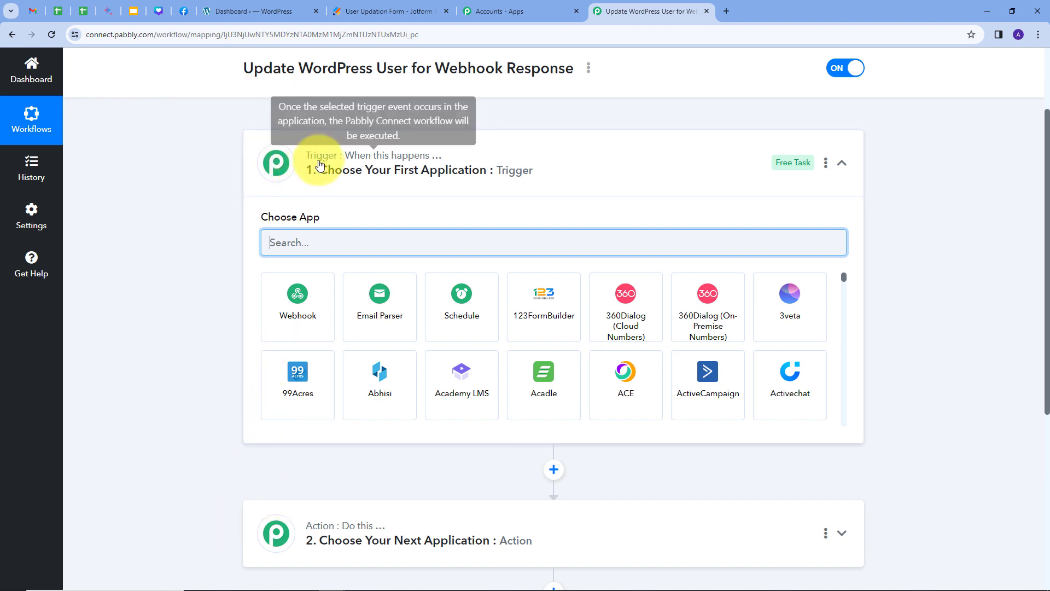
left_click(322, 241)
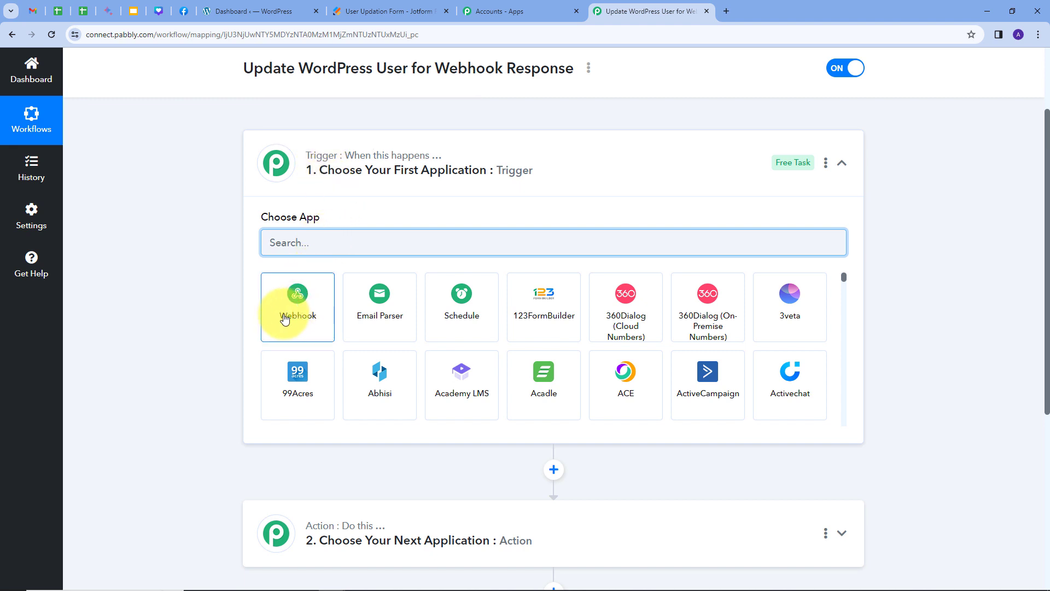
left_click(299, 302)
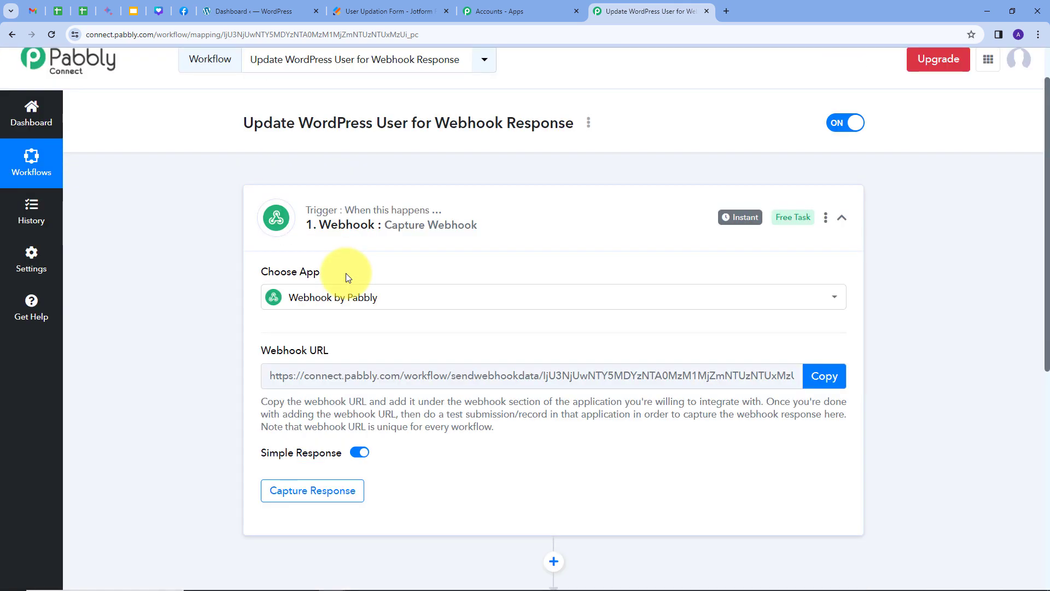
Copy the trigger's webhook URL for use in Jotform.
left_click(357, 11)
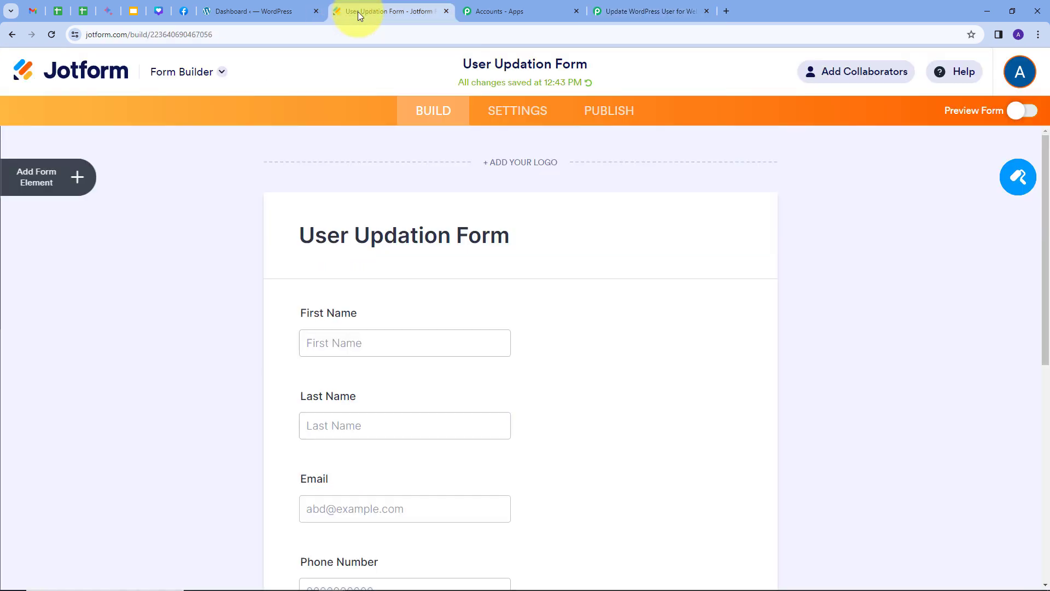
left_click(602, 9)
scroll(389, 253, "down", 1)
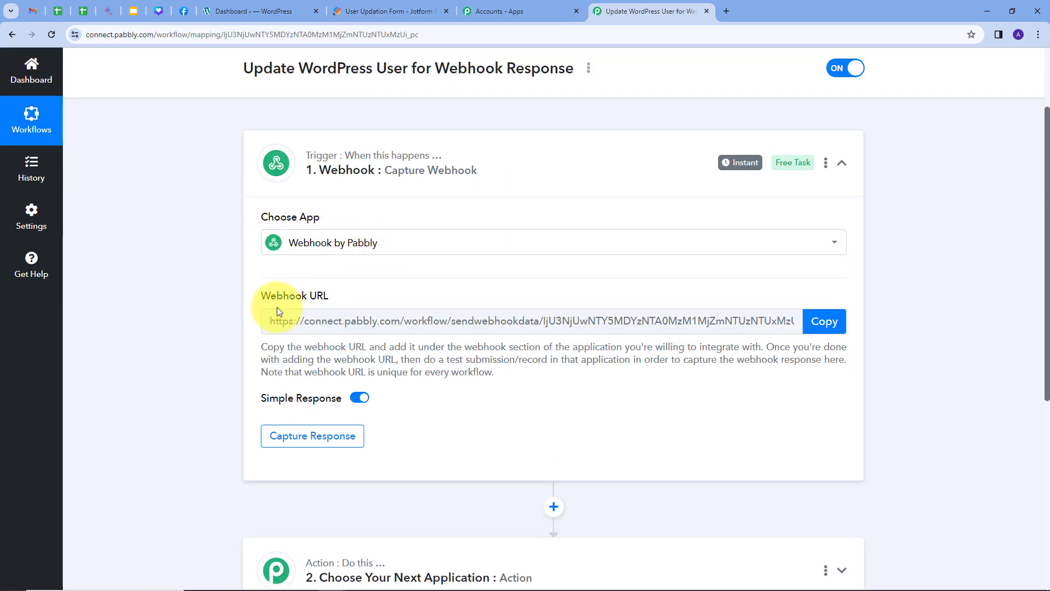
mouse_move(320, 300)
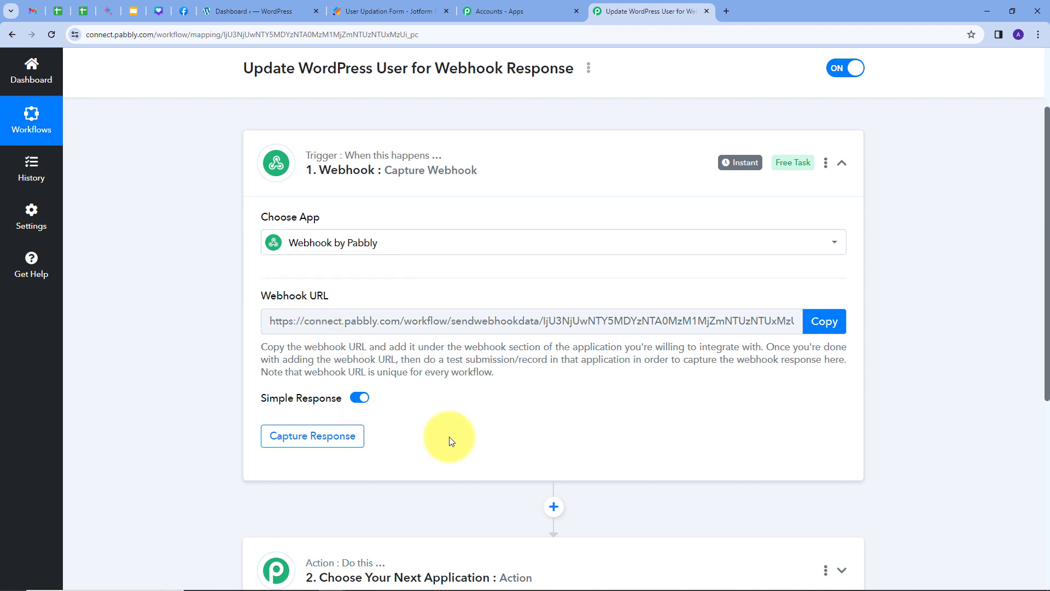
left_click(817, 326)
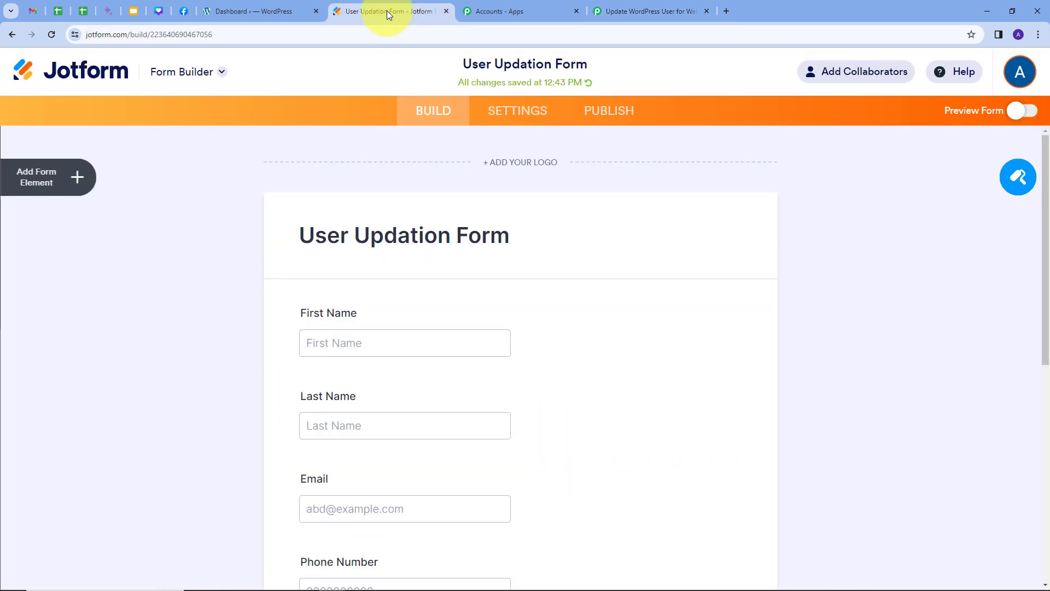
left_click(386, 11)
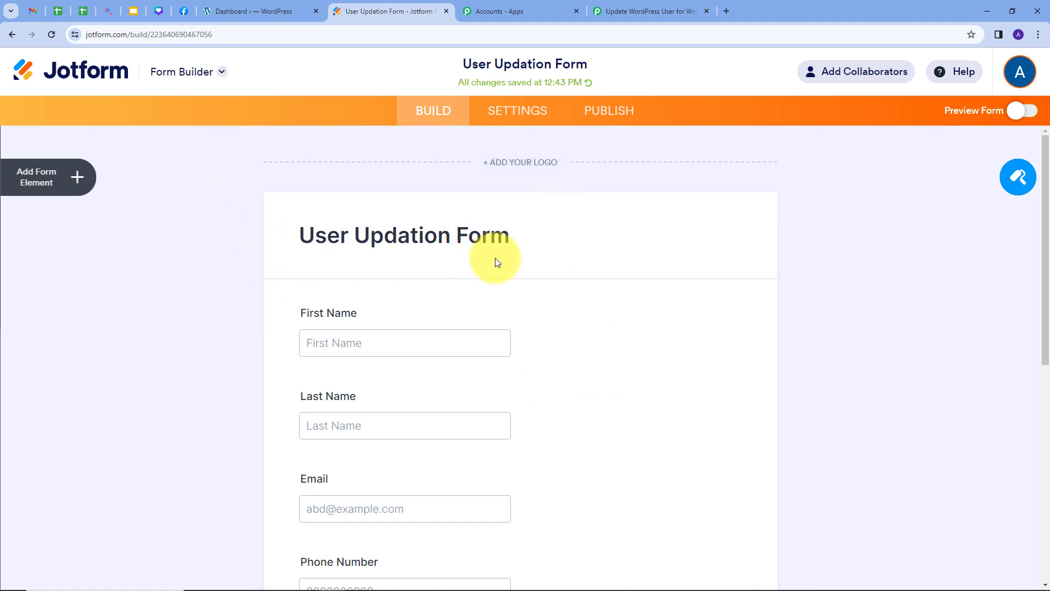
Add the copied Pabbly URL as a WebHooks integration on the Jotform form.
left_click(527, 112)
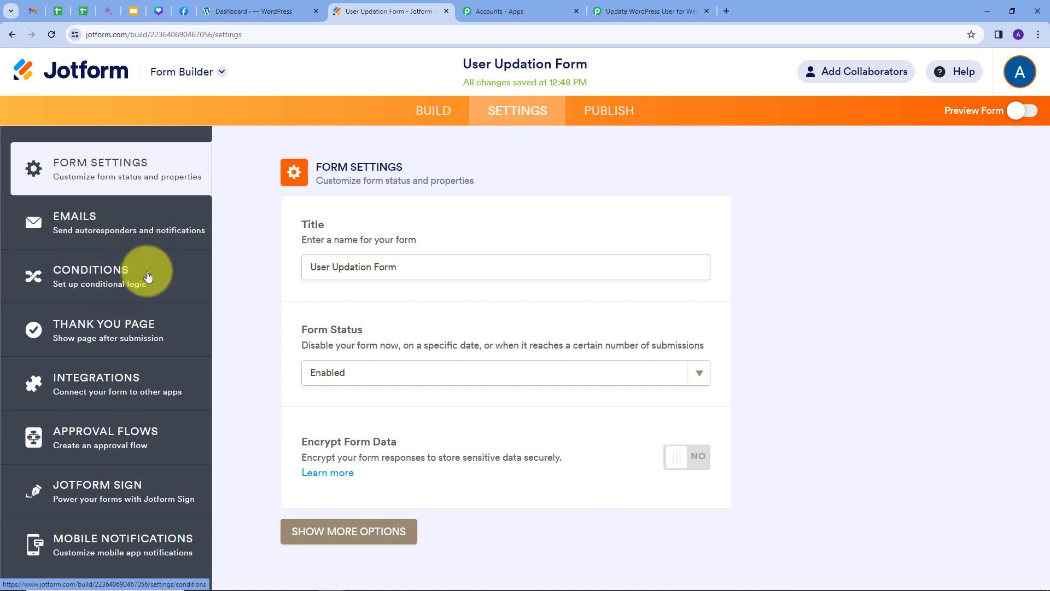
left_click(30, 386)
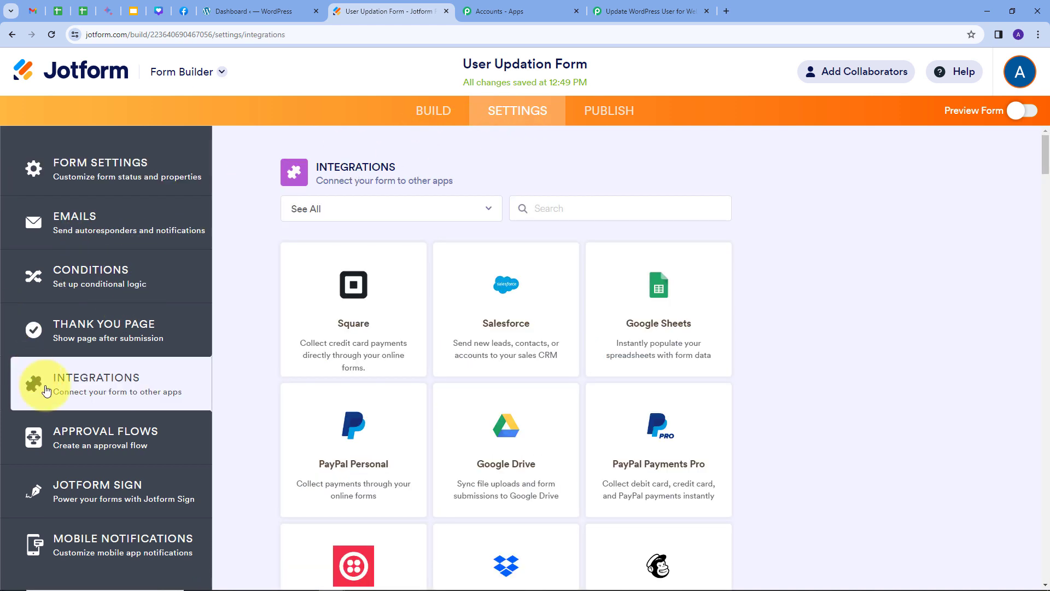
left_click(537, 208)
type("web")
left_click(506, 311)
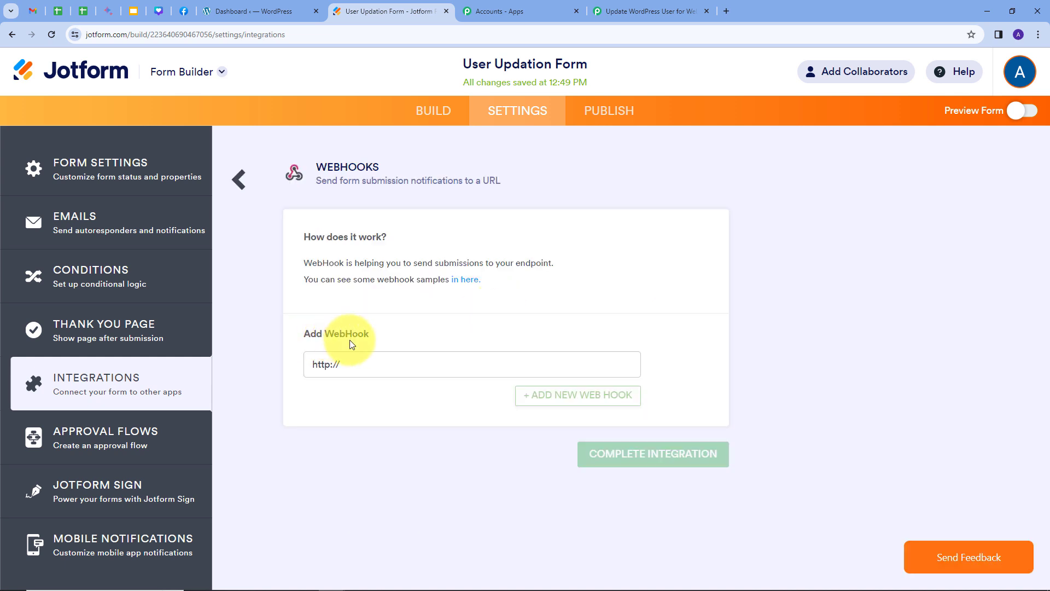
left_click_drag(352, 365, 280, 369)
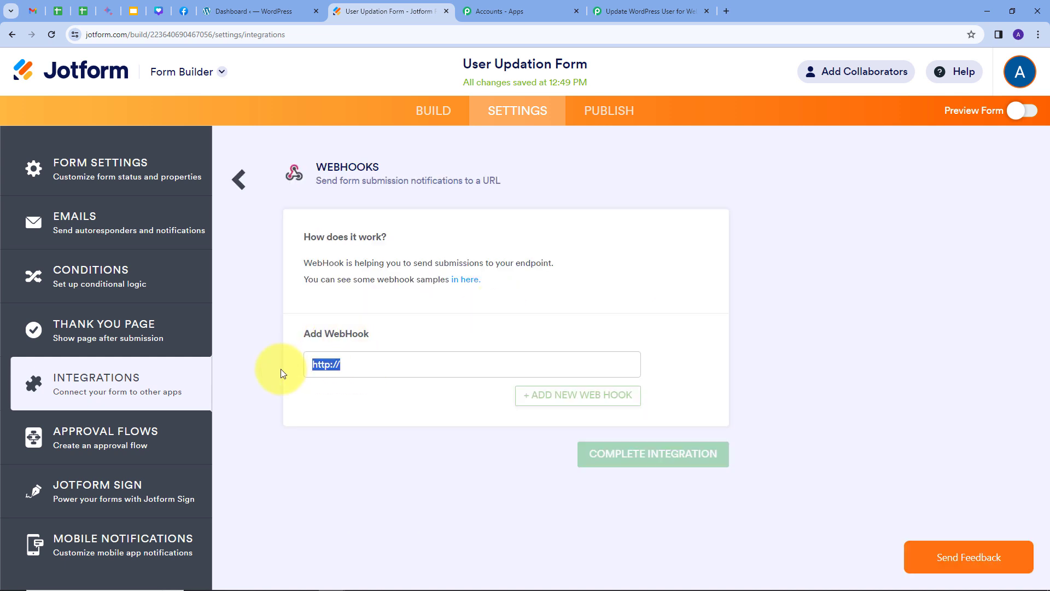
key("BackSpace")
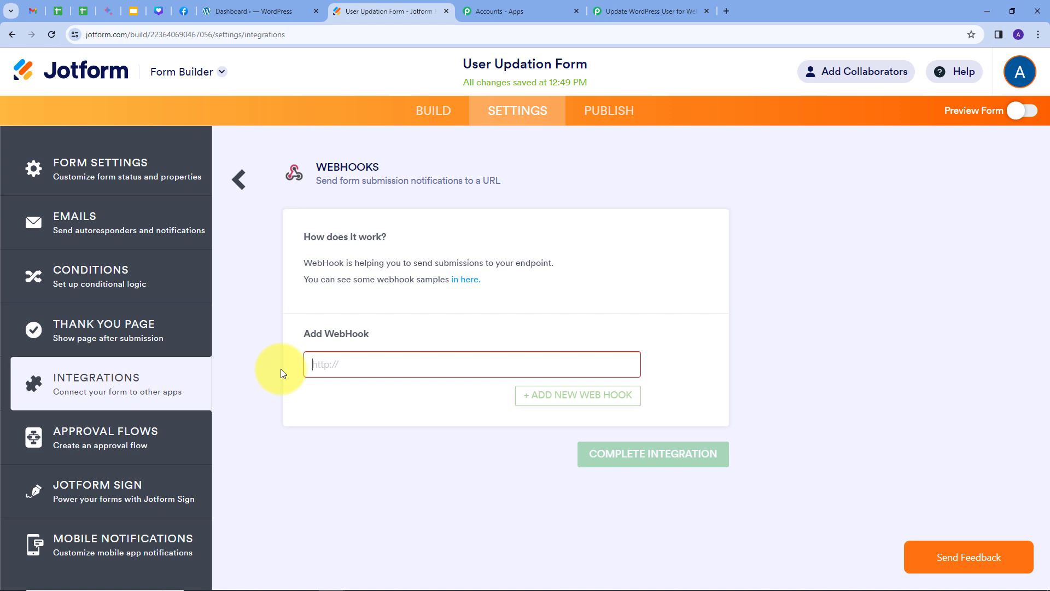
key("ctrl+v")
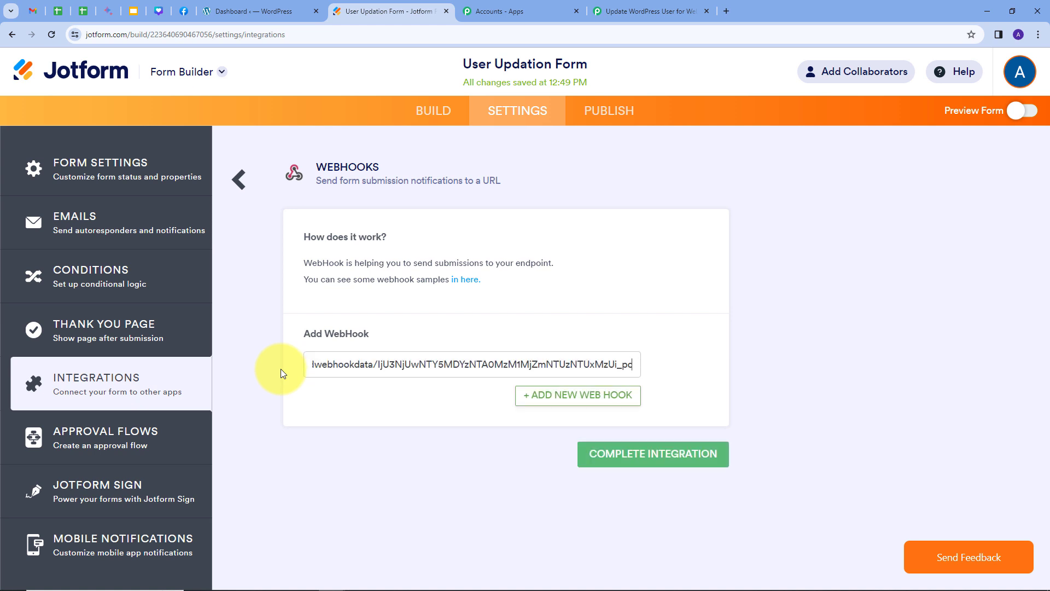
left_click(647, 458)
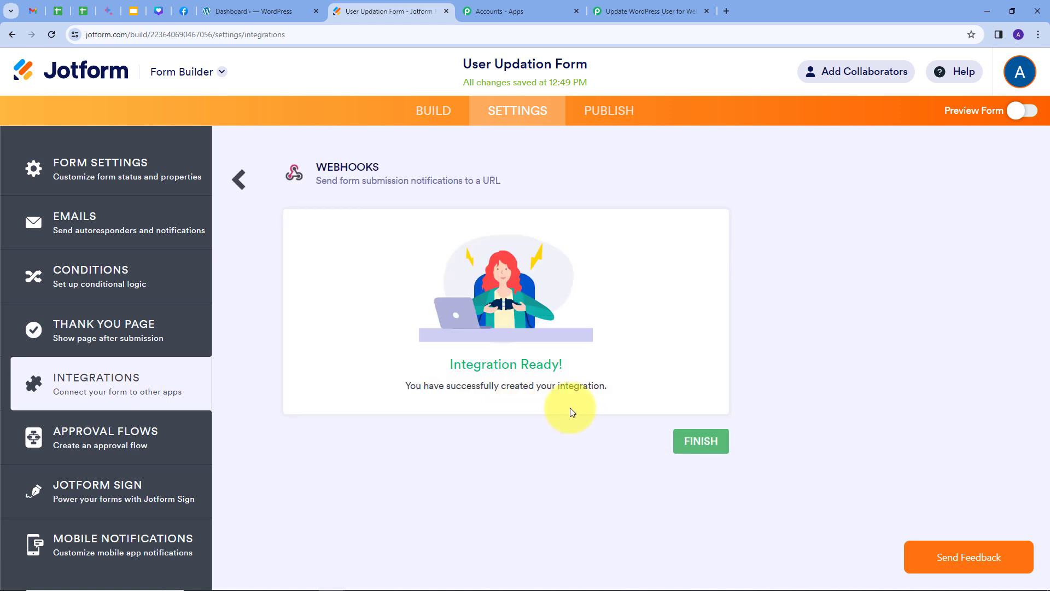
left_click(697, 447)
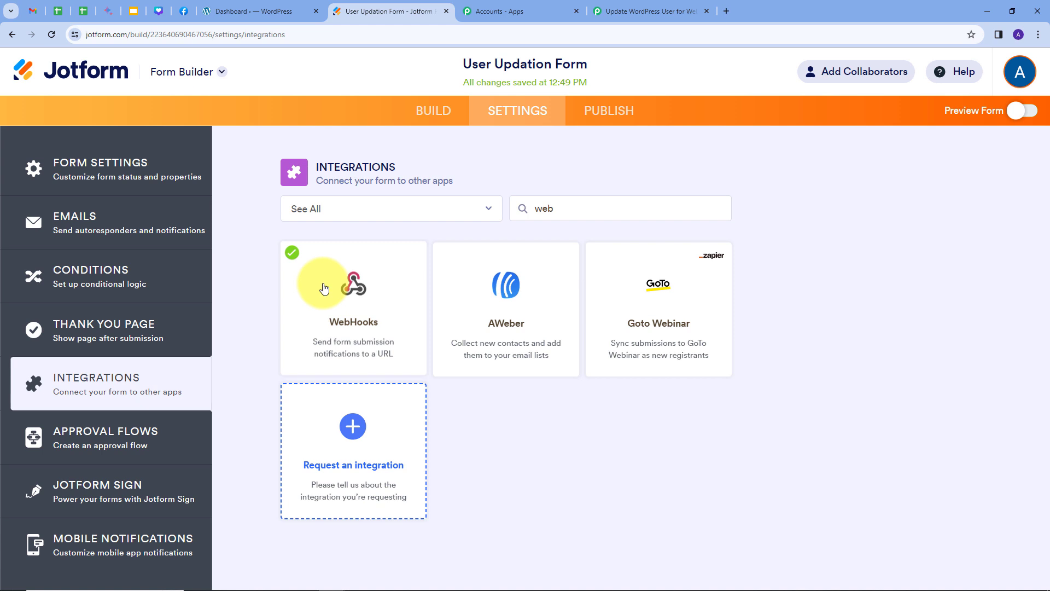
left_click(626, 8)
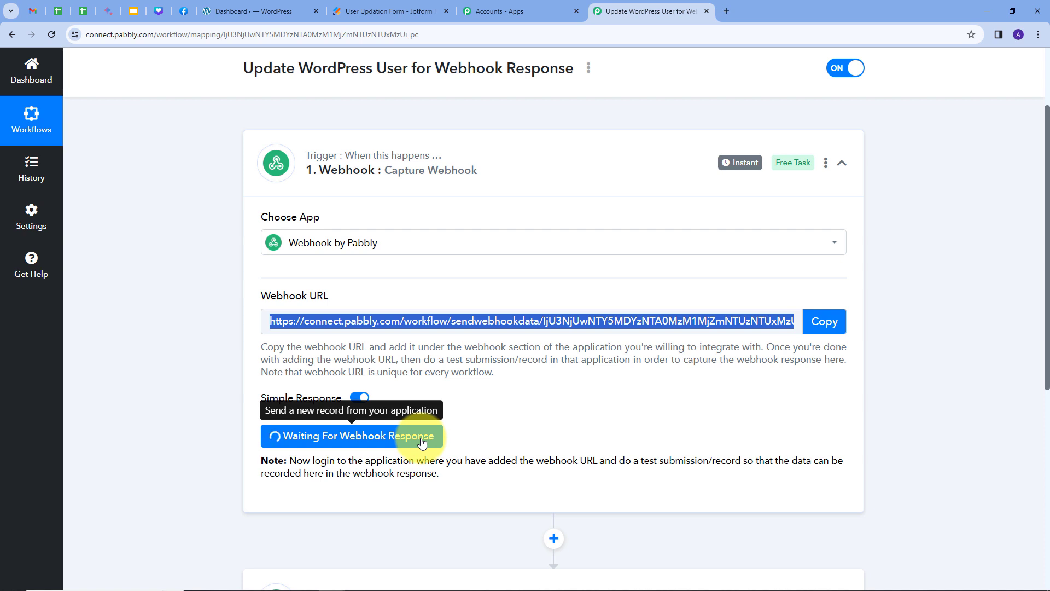
Open the live User Updation Form in a new tab from Publish > Quick Share.
left_click(387, 10)
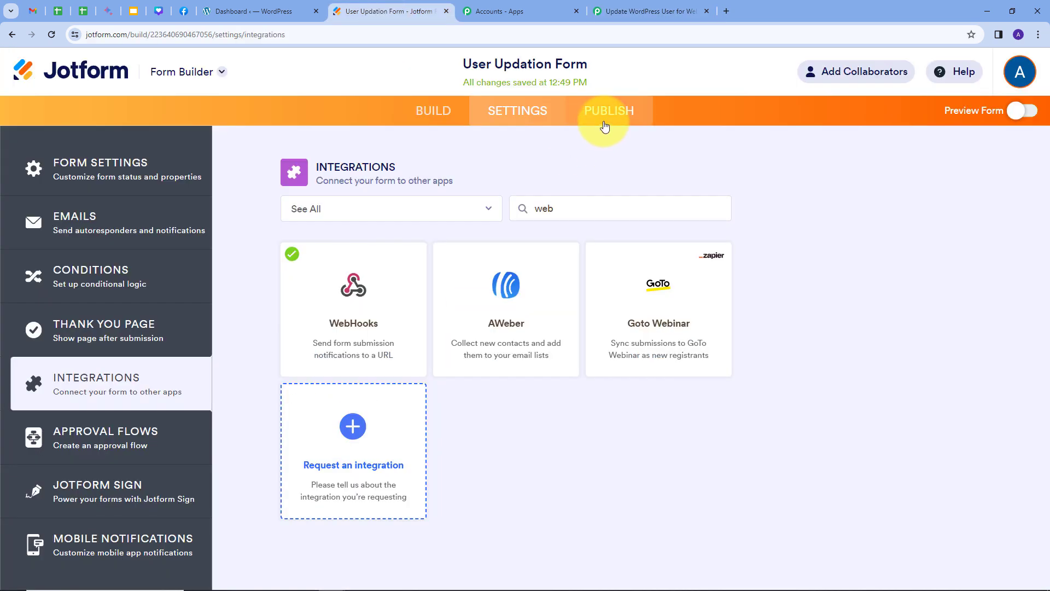
left_click(444, 112)
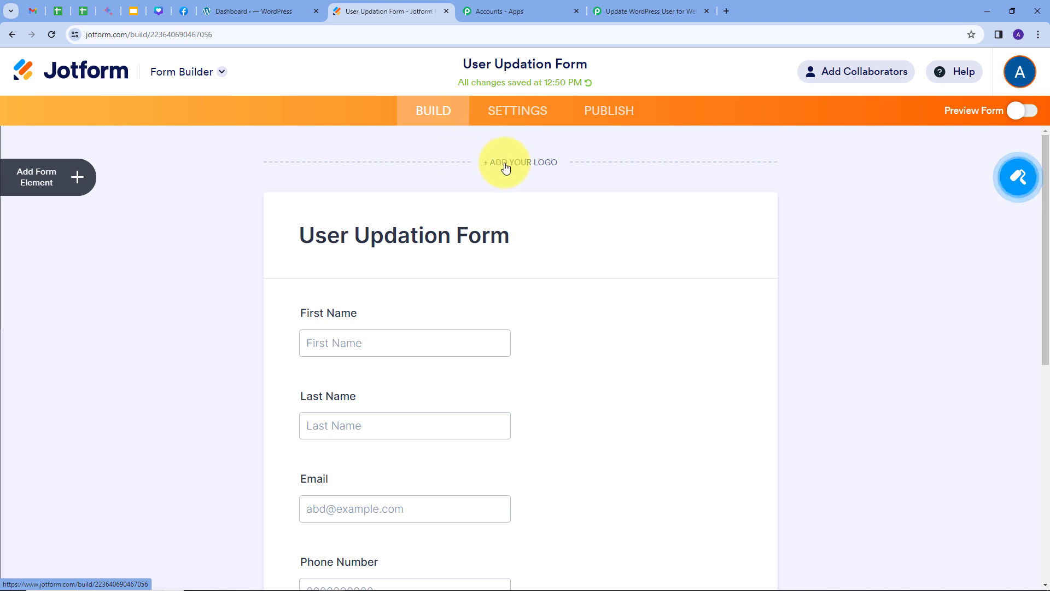
left_click(597, 111)
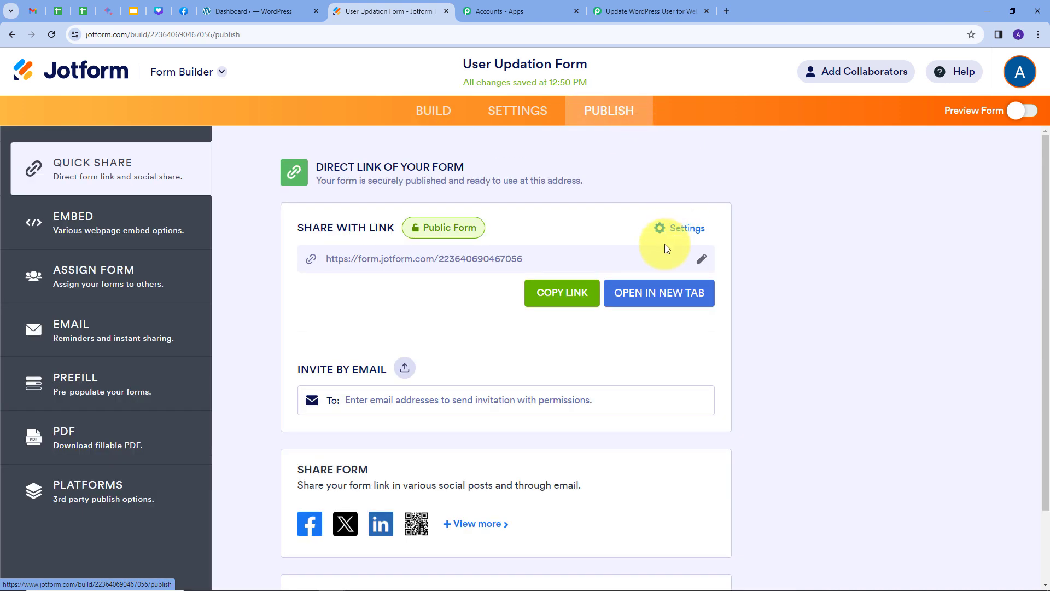
left_click(638, 299)
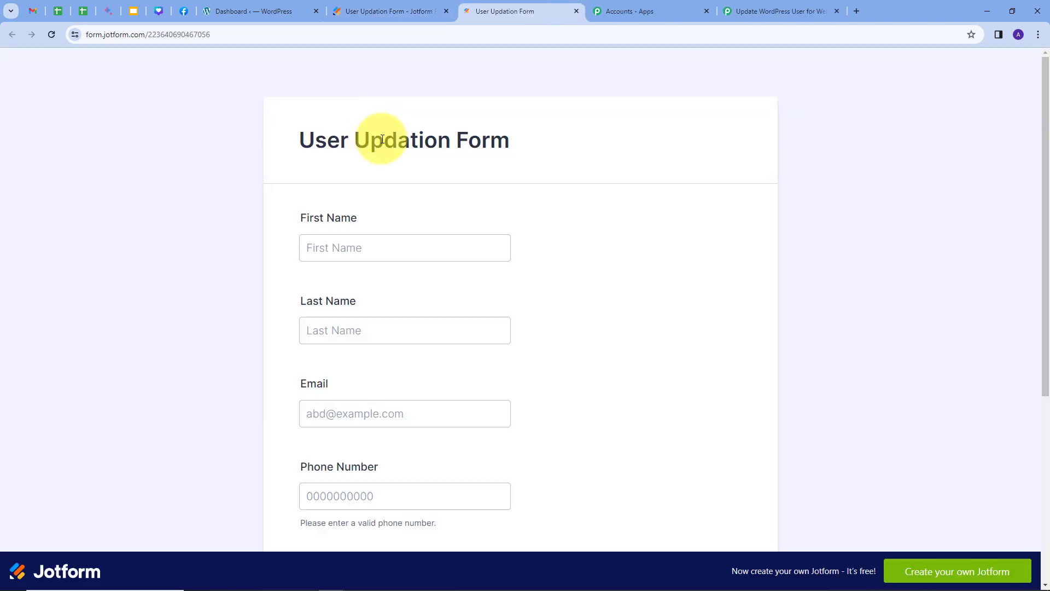
Enter First Name 'Test', Last Name 'User' and the demo e-mail address on the form.
scroll(511, 166, "down", 1)
scroll(547, 188, "down", 2)
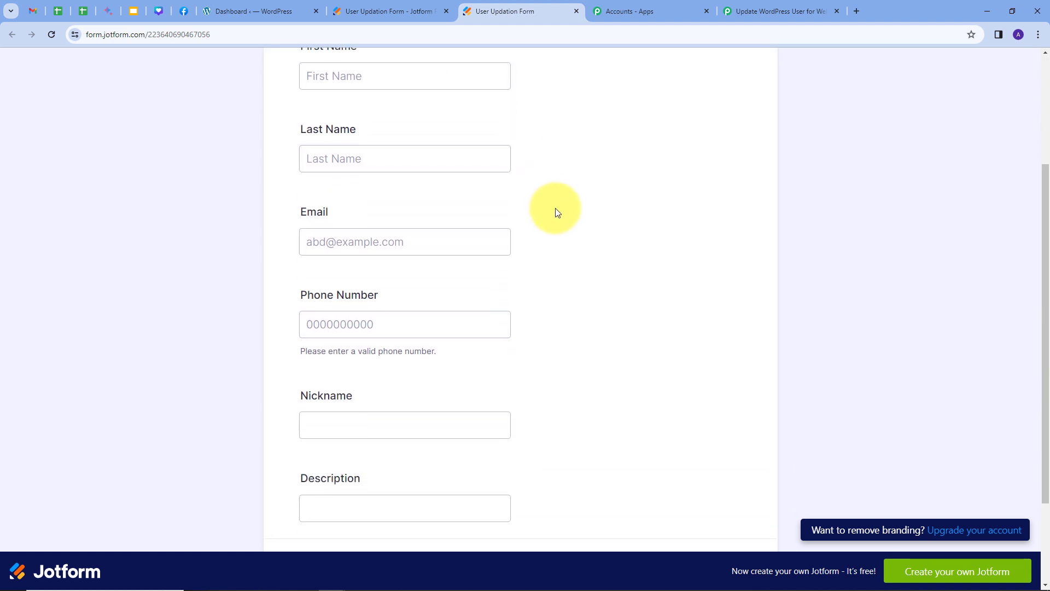
scroll(556, 211, "up", 3)
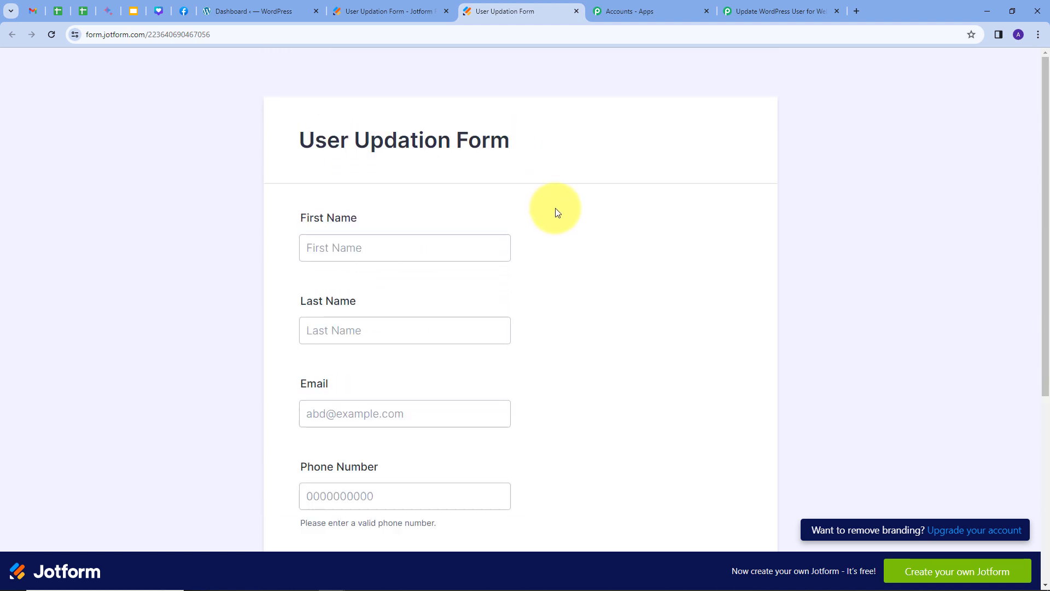
scroll(557, 213, "down", 1)
left_click(339, 192)
type("Test")
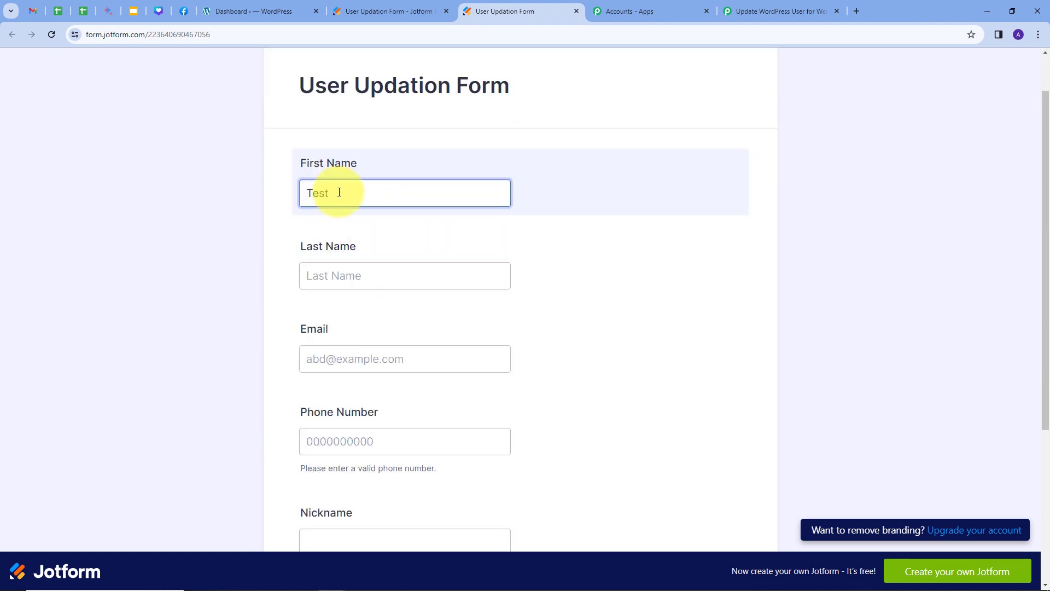
left_click(346, 272)
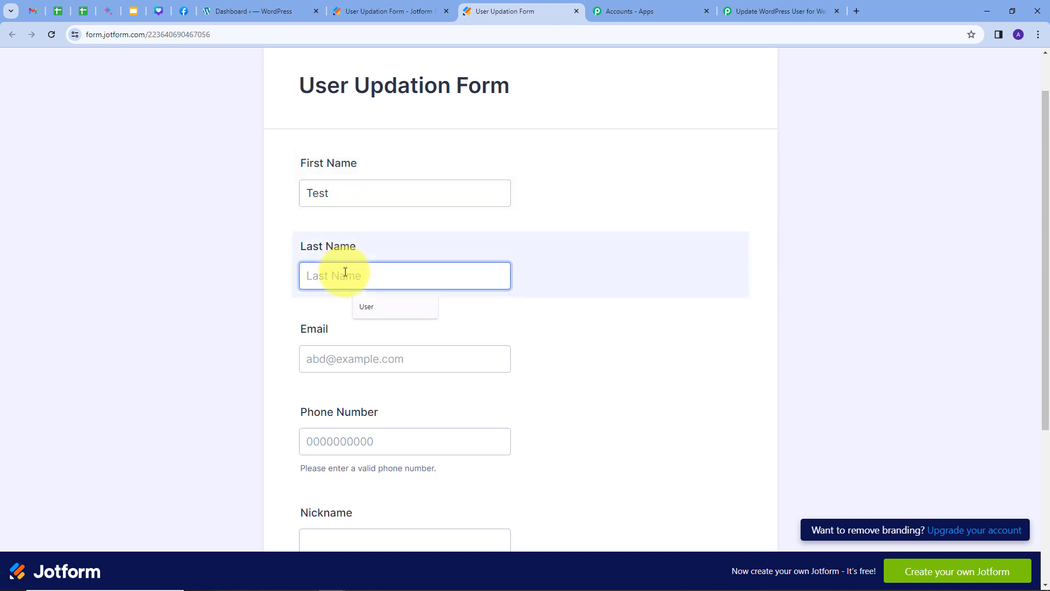
type("User")
scroll(328, 273, "down", 1)
left_click(320, 279)
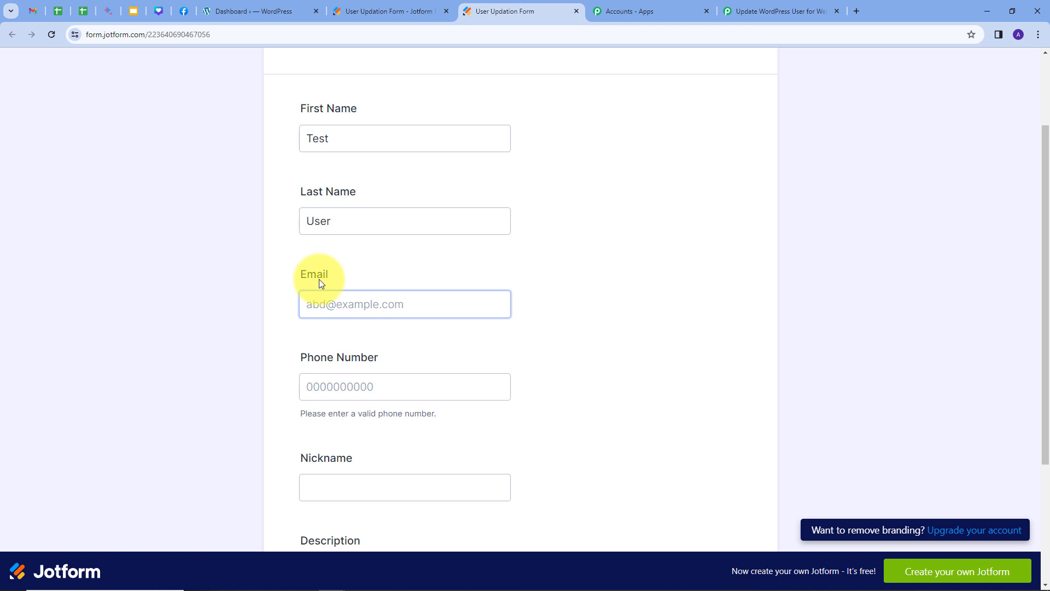
left_click(333, 303)
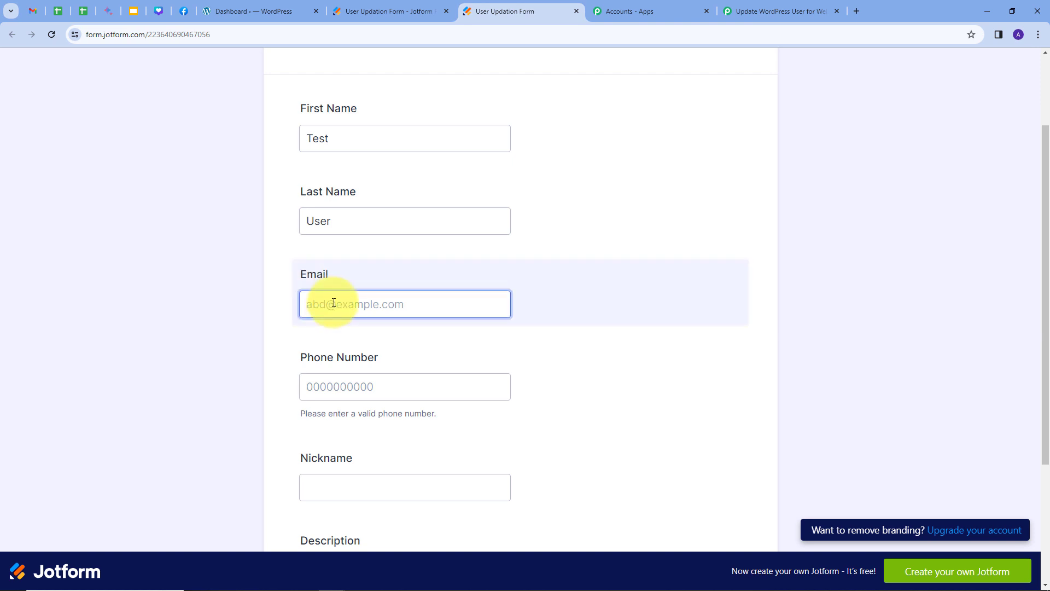
key("ctrl+v")
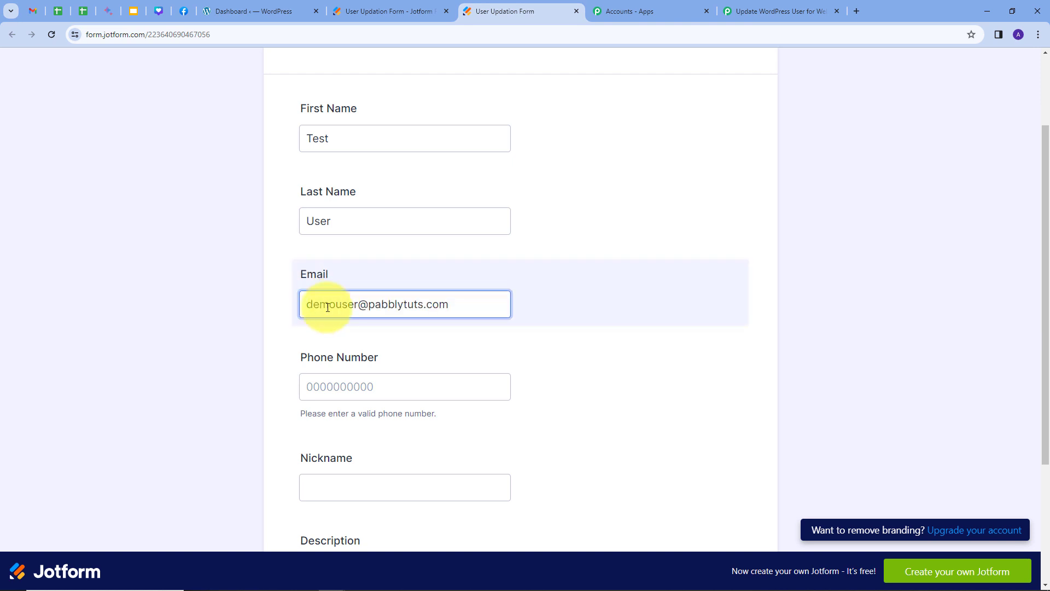
scroll(578, 317, "down", 2)
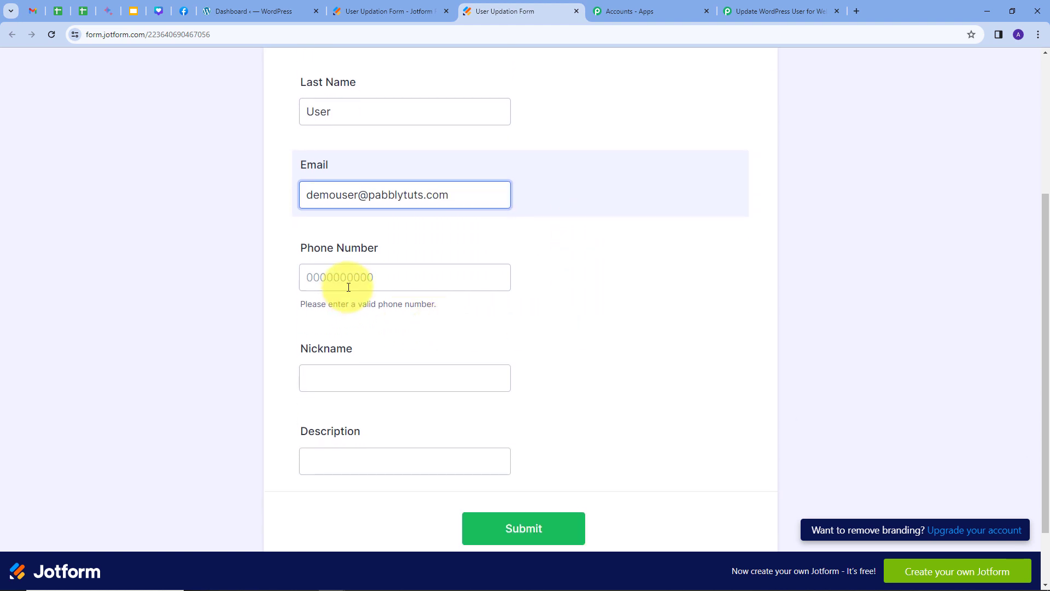
left_click(354, 282)
type("9999999999")
scroll(352, 282, "down", 1)
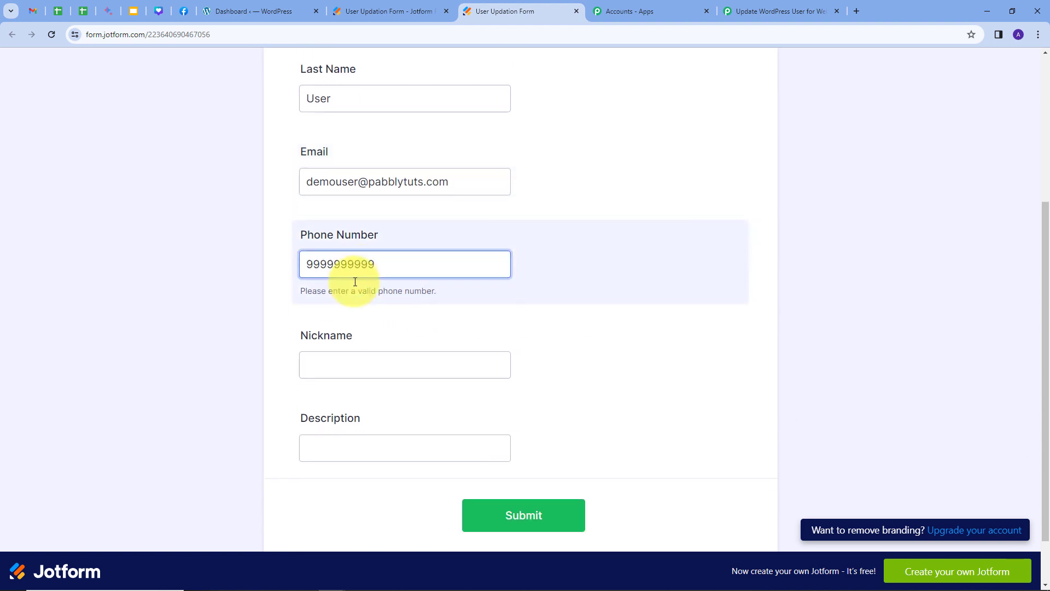
left_click(351, 320)
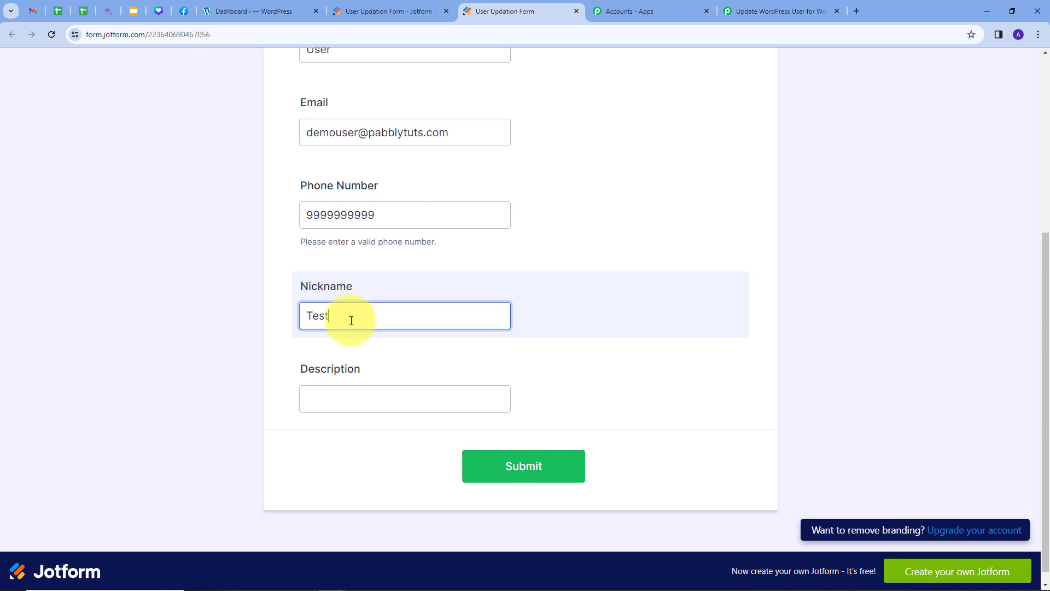
scroll(361, 339, "down", 1)
left_click(357, 386)
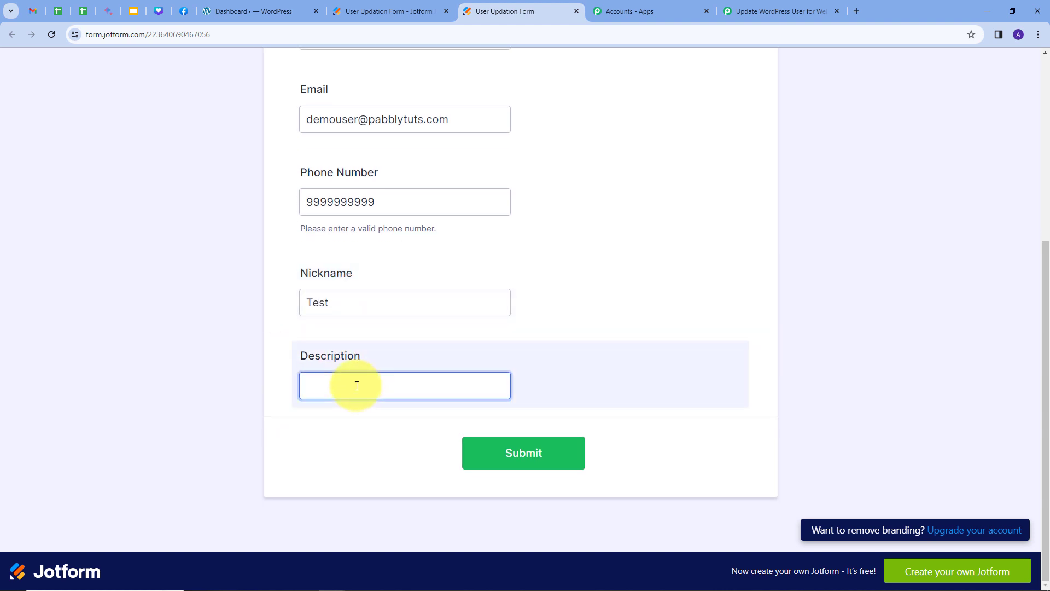
type("Update")
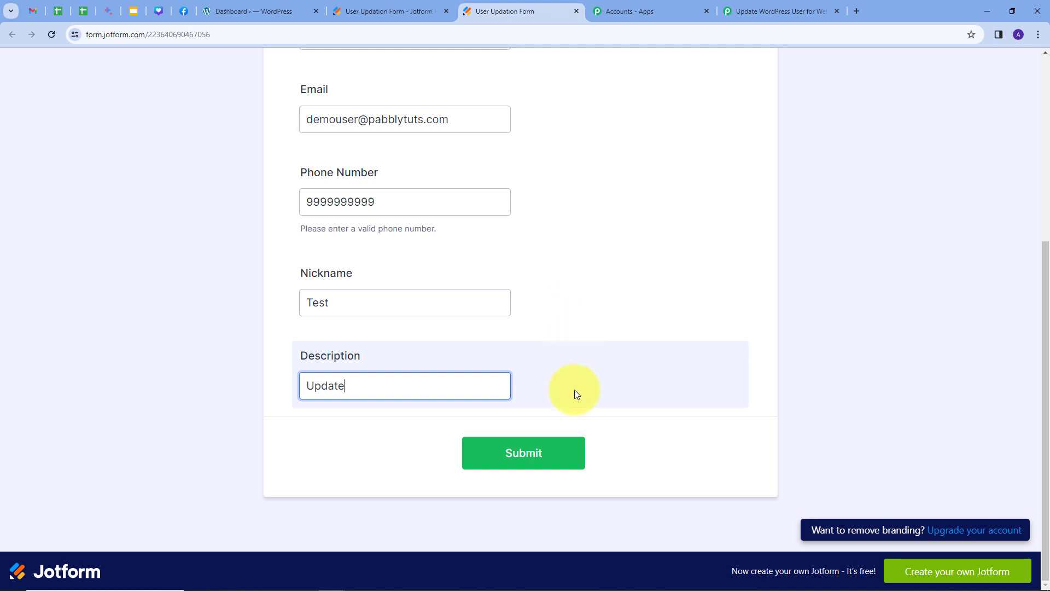
left_click(510, 454)
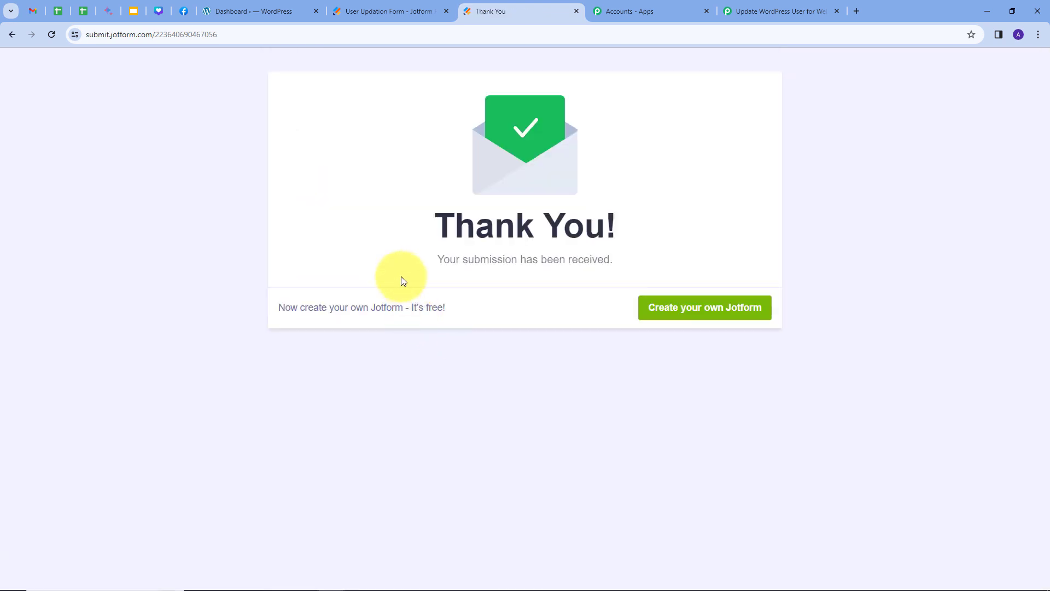
Review the captured response's first name Test, last name User and e-mail.
left_click(779, 13)
scroll(616, 363, "down", 1)
scroll(536, 381, "down", 2)
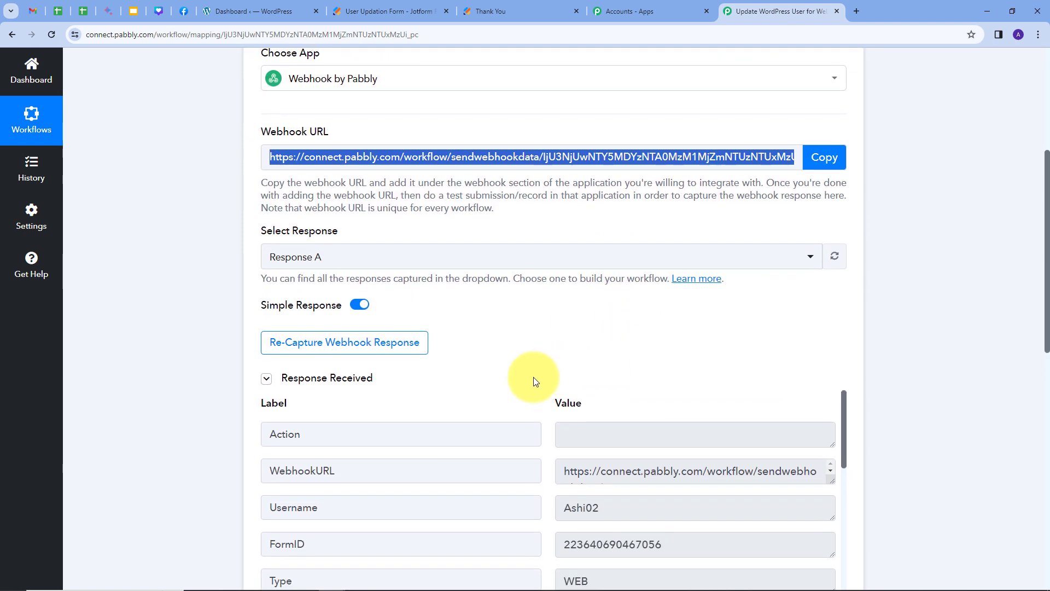
scroll(886, 346, "down", 1)
scroll(491, 343, "down", 3)
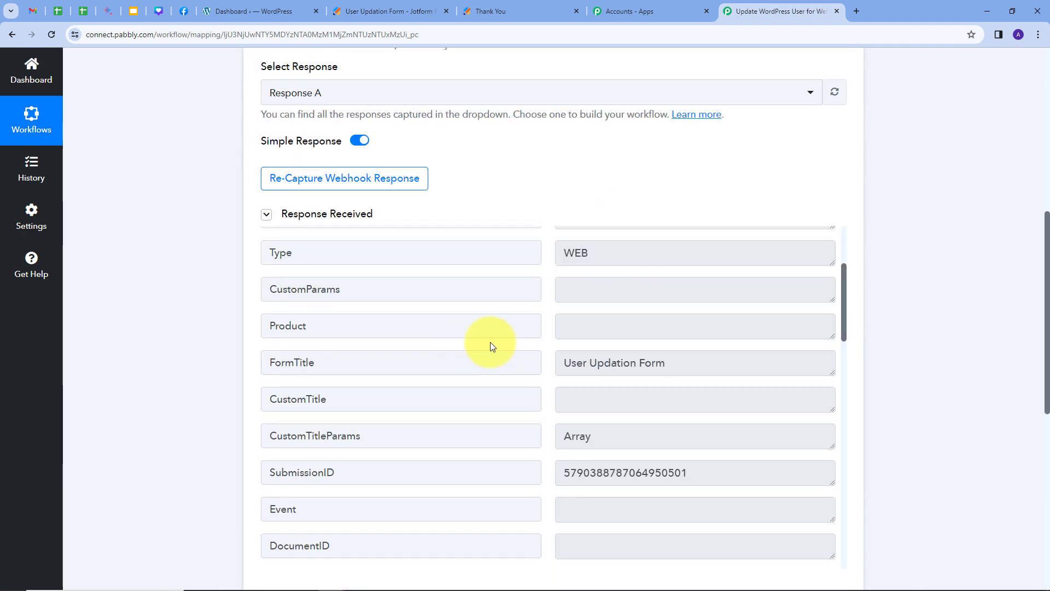
left_click_drag(712, 361, 543, 379)
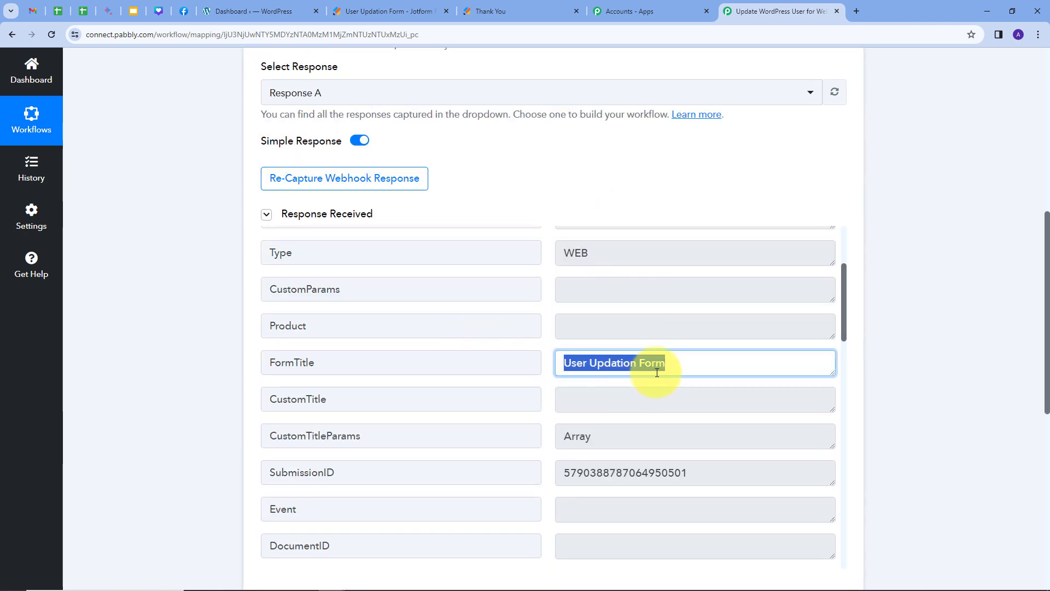
scroll(654, 374, "down", 1)
scroll(657, 373, "down", 5)
left_click_drag(598, 333, 570, 333)
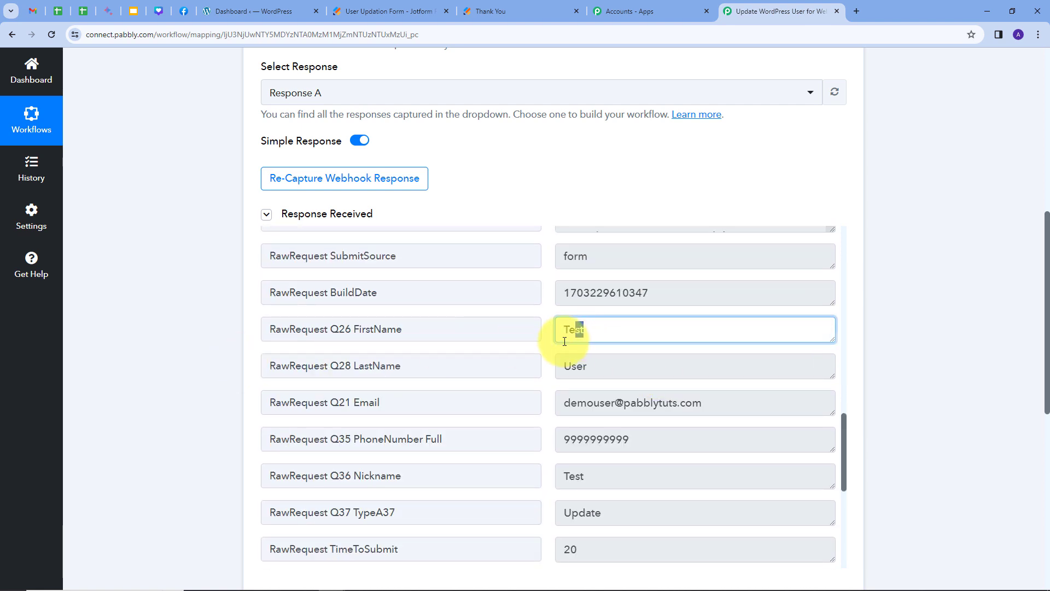
left_click_drag(628, 367, 559, 365)
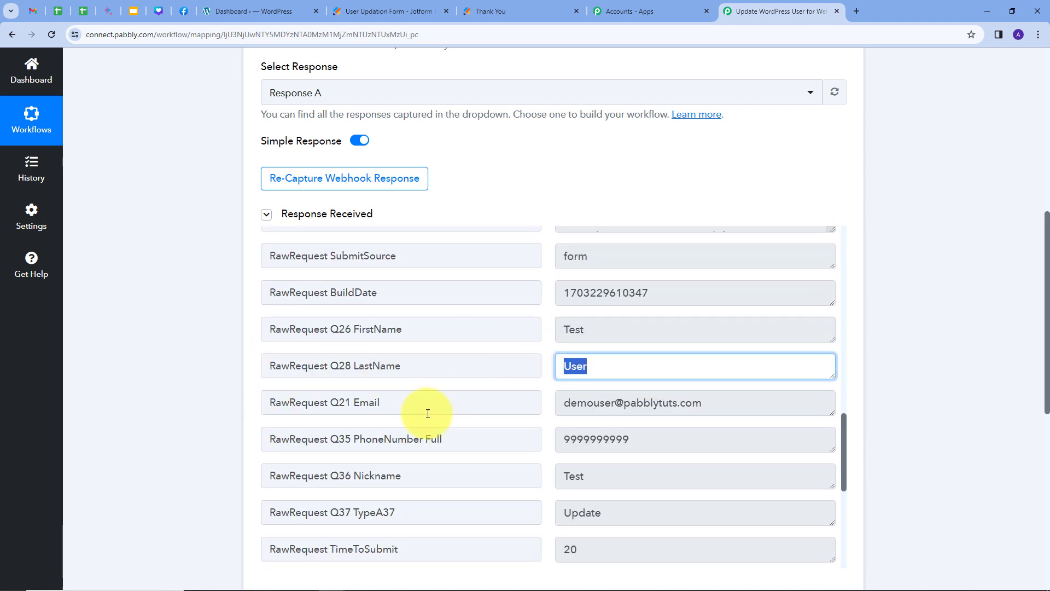
left_click(711, 409)
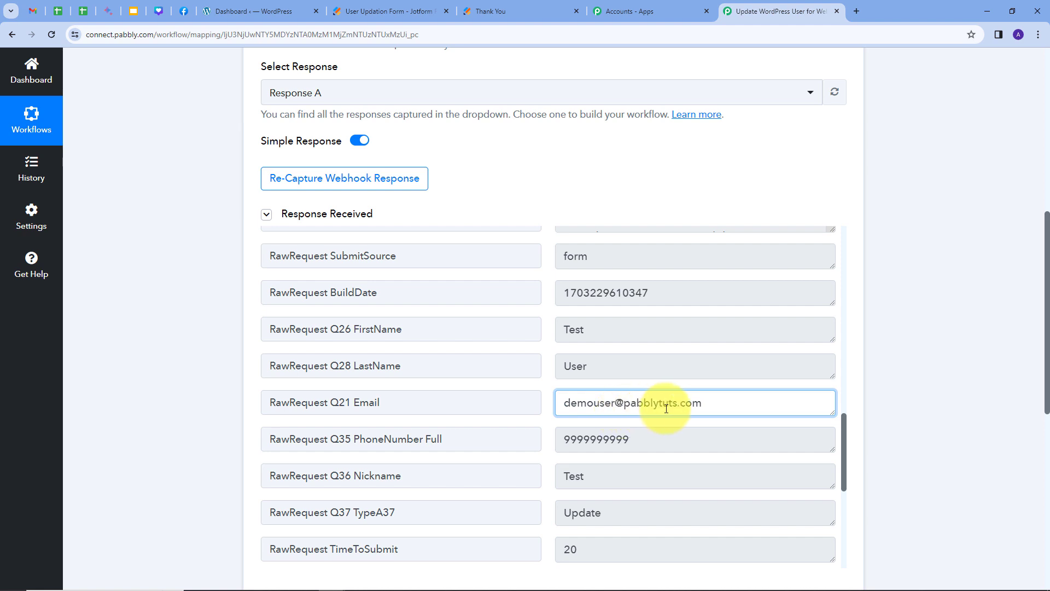
scroll(695, 403, "down", 2)
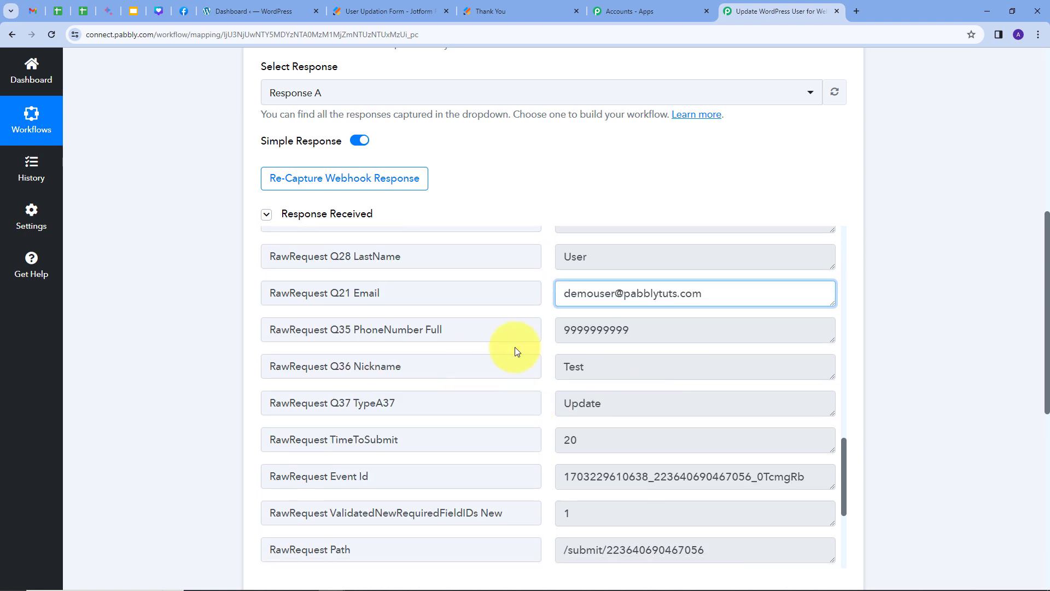
left_click(626, 336)
left_click_drag(626, 337, 564, 351)
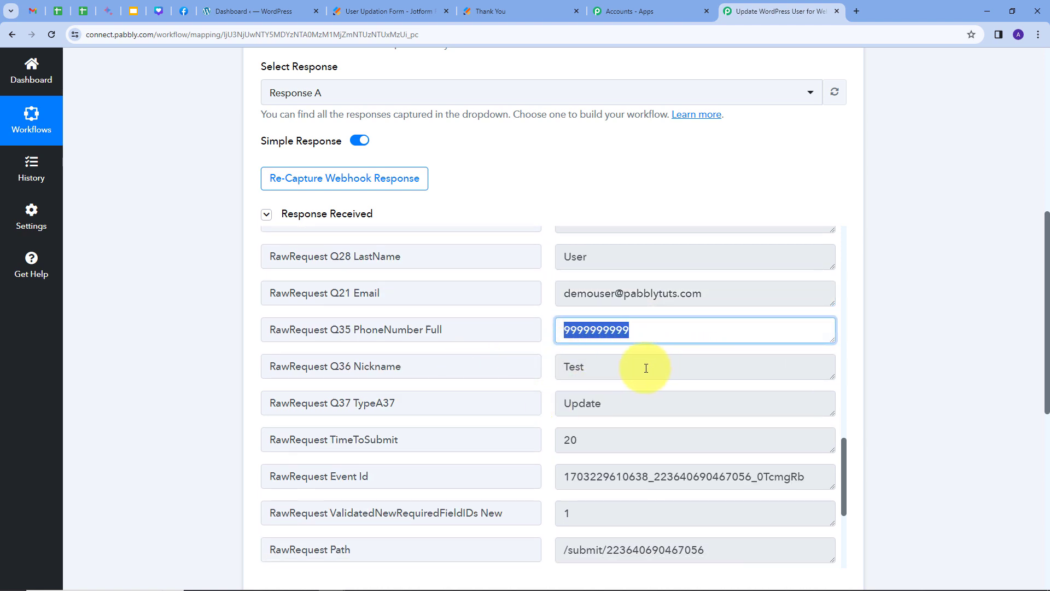
left_click_drag(645, 366, 536, 380)
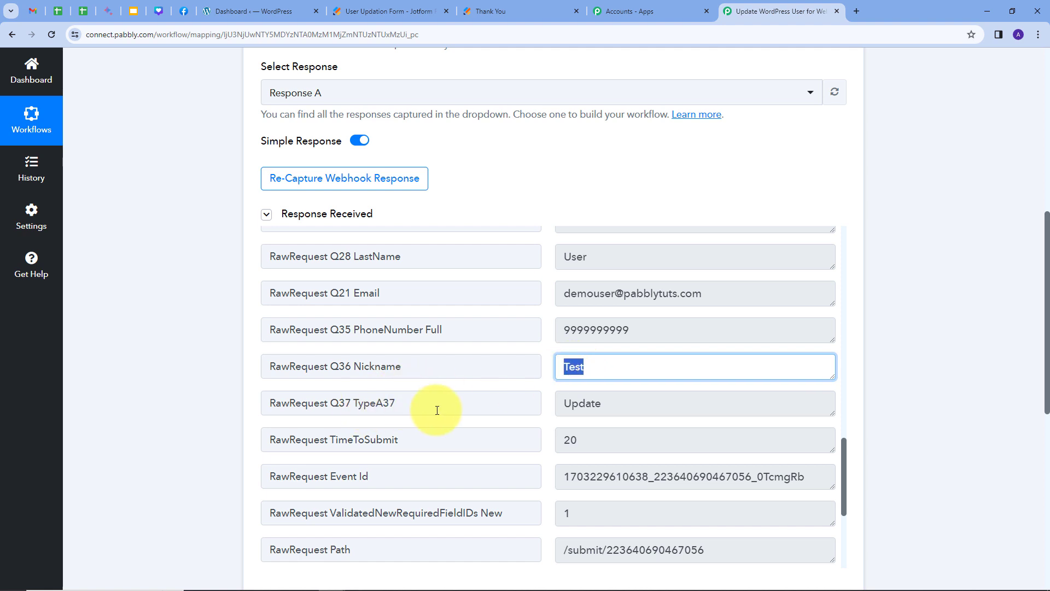
left_click_drag(605, 408, 539, 419)
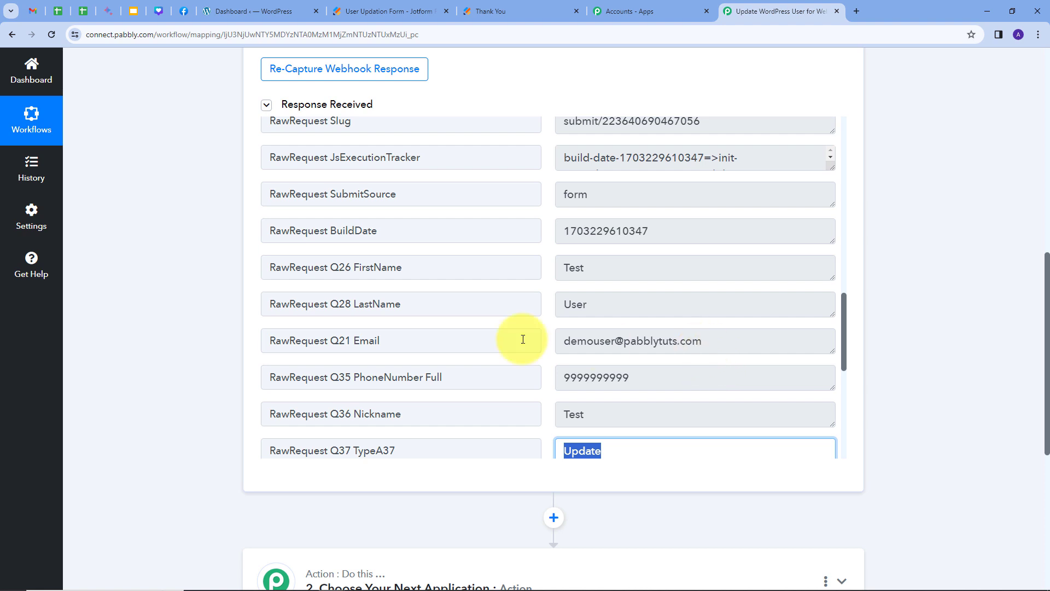
left_click_drag(703, 340, 522, 345)
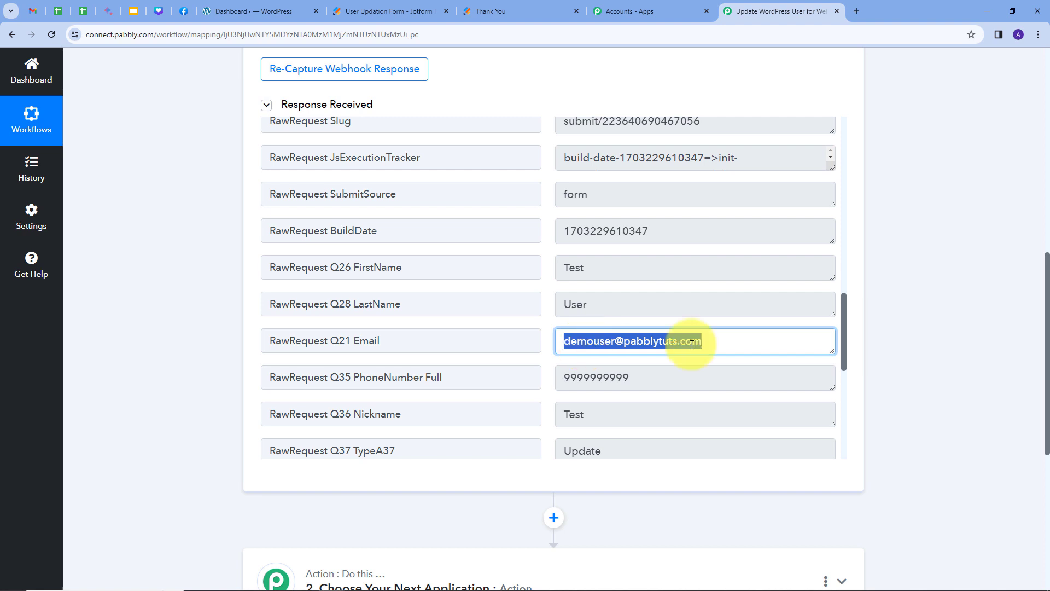
scroll(891, 311, "down", 2)
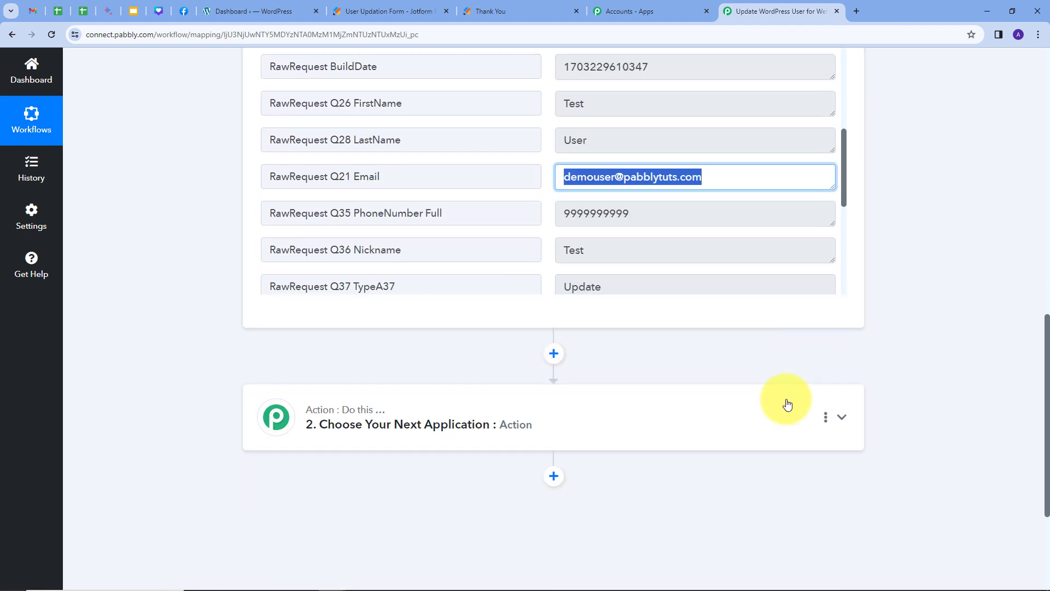
Make step 2 a WordPress Search User action and bring up its account connection.
left_click(774, 415)
left_click(400, 283)
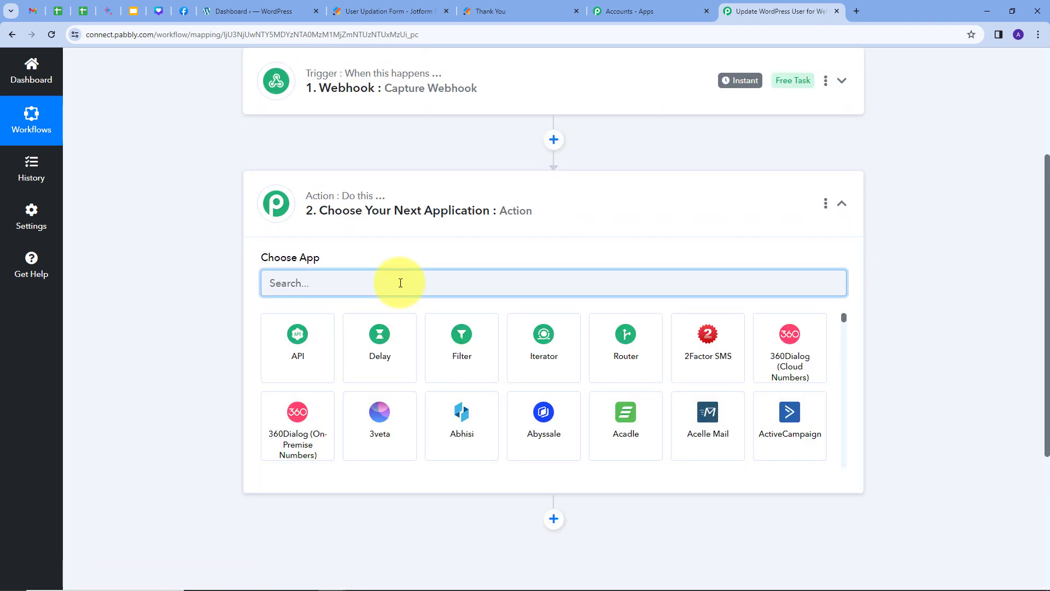
type("Word")
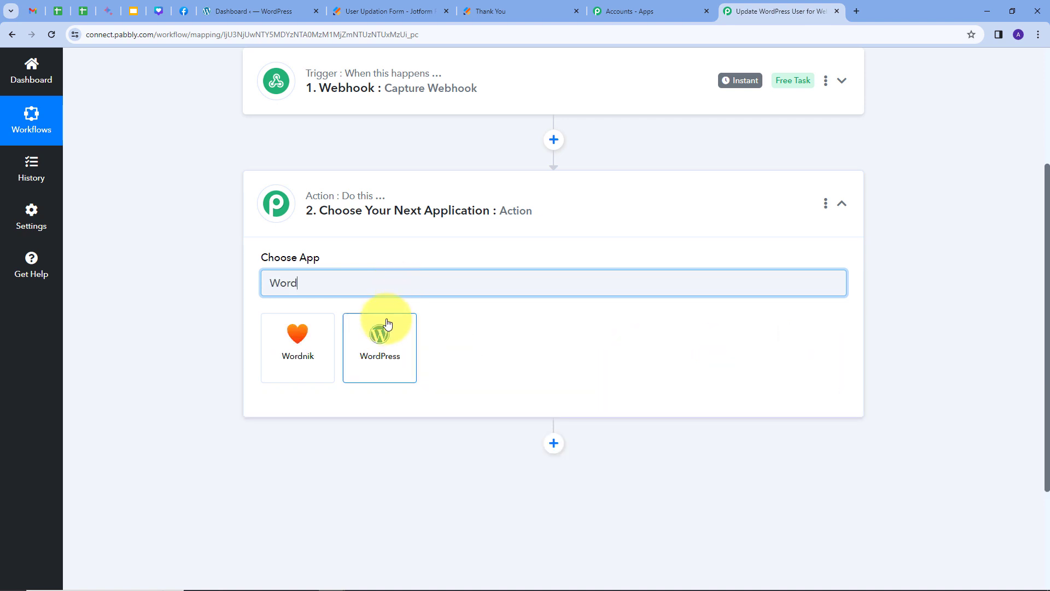
left_click(388, 324)
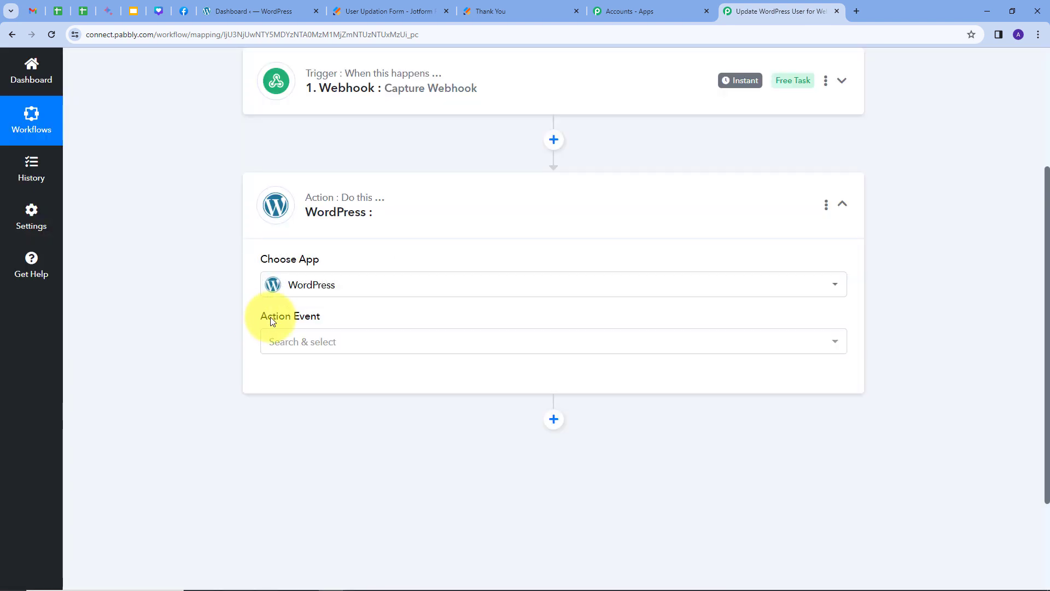
left_click(625, 340)
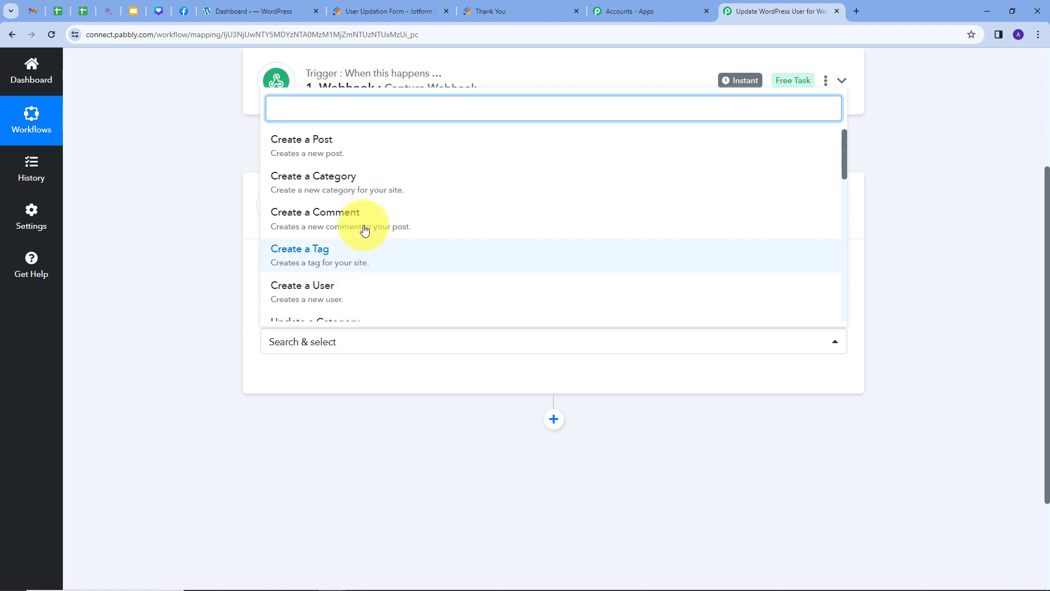
scroll(365, 230, "down", 4)
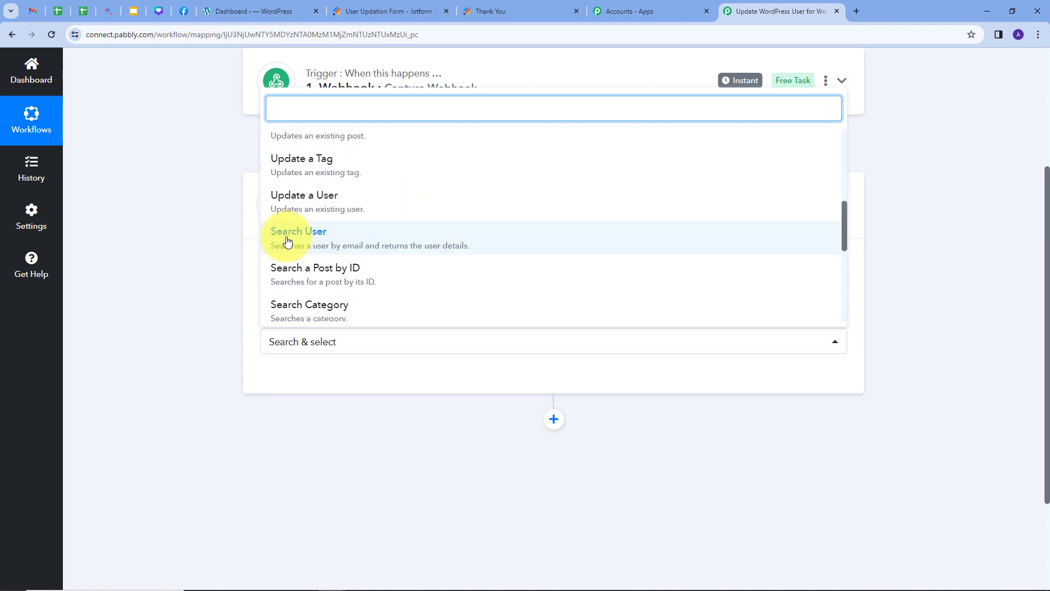
left_click(294, 241)
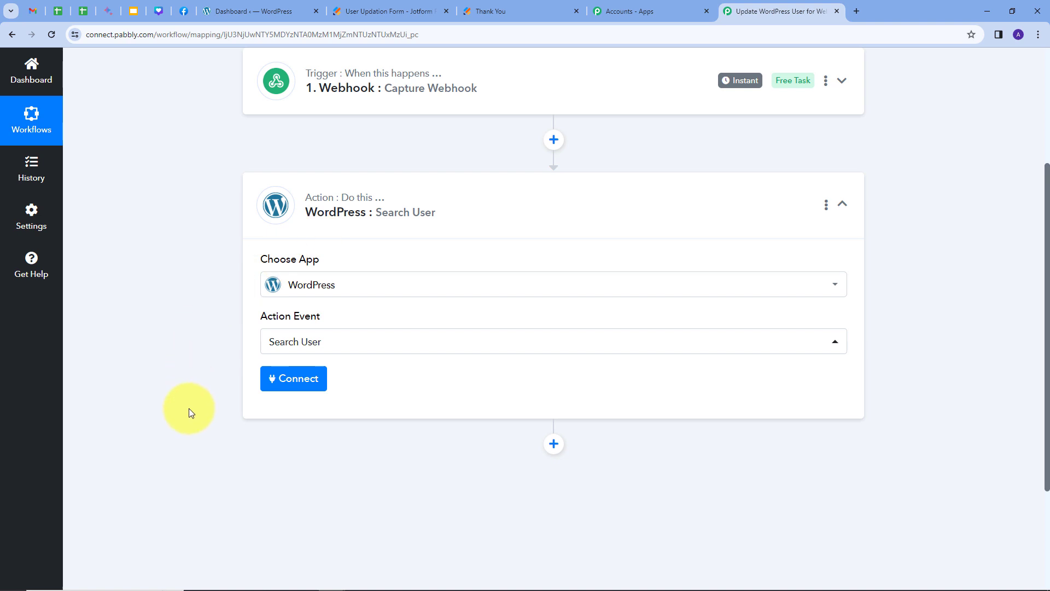
left_click(296, 386)
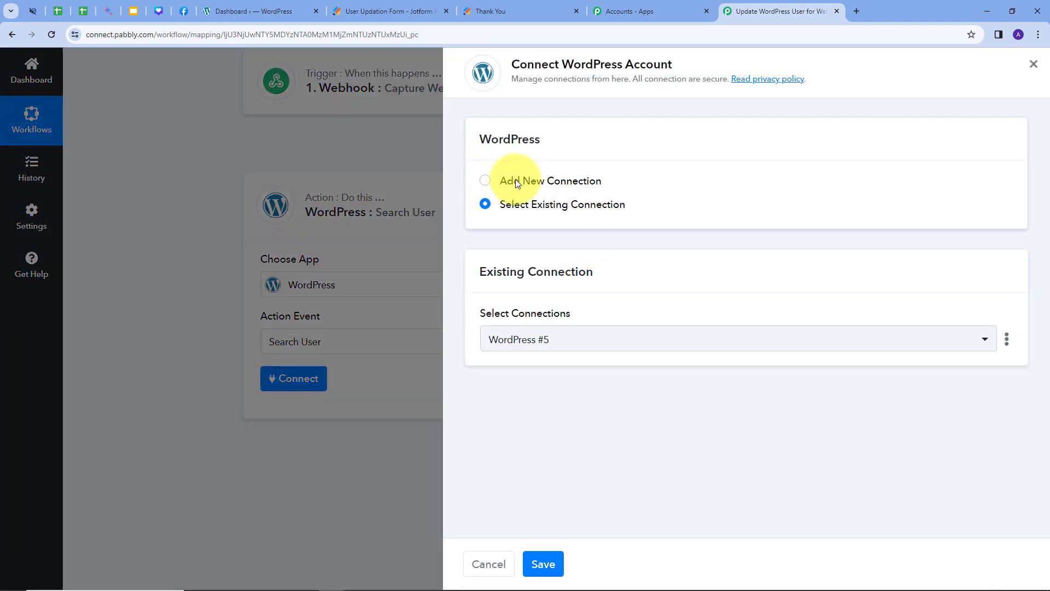
Add a new WordPress connection, WordPress #6, and enter the account's username and password.
left_click(515, 178)
scroll(522, 219, "down", 3)
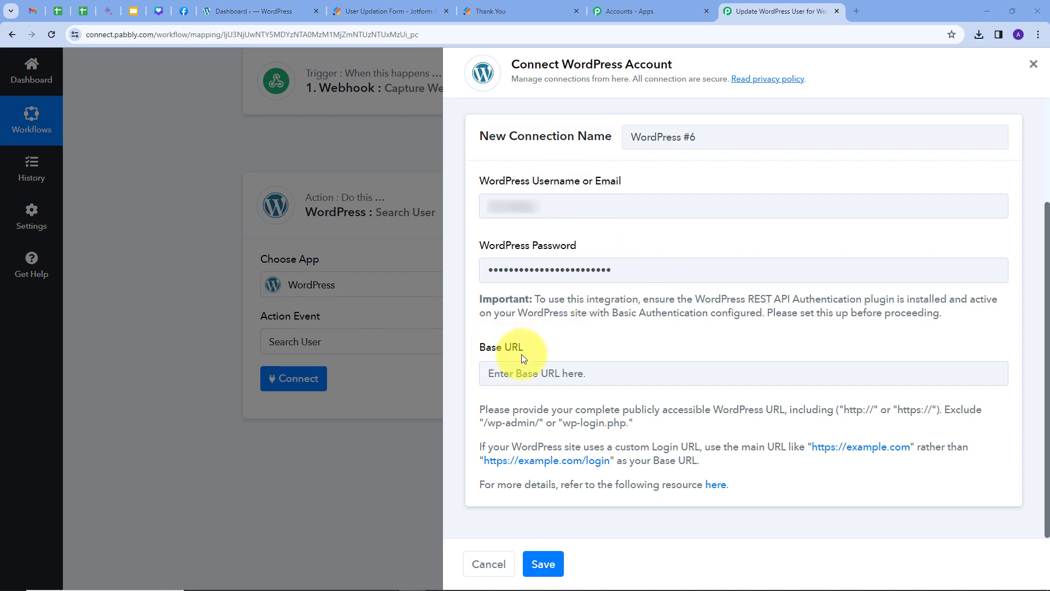
Copy the WordPress dashboard's full https site address from the address bar.
left_click(238, 12)
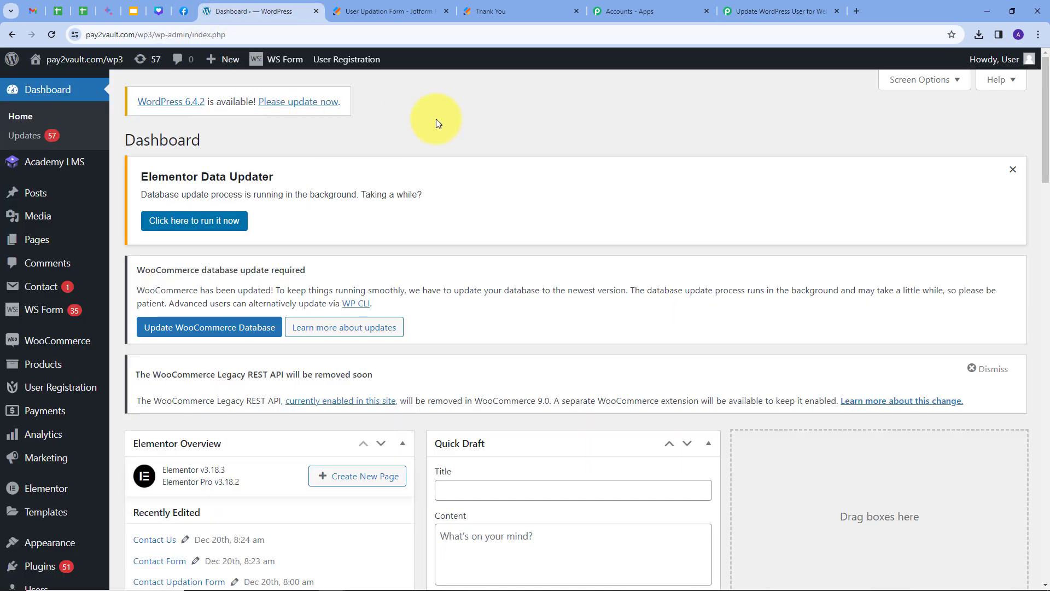
left_click(249, 34)
key("ctrl+c")
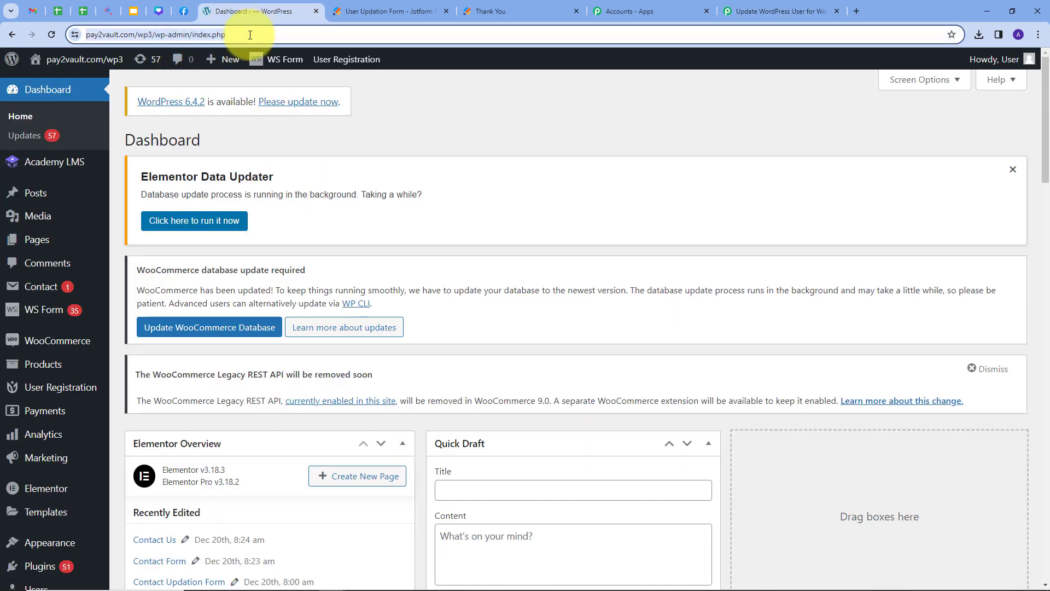
left_click(252, 35)
left_click_drag(257, 37, 64, 62)
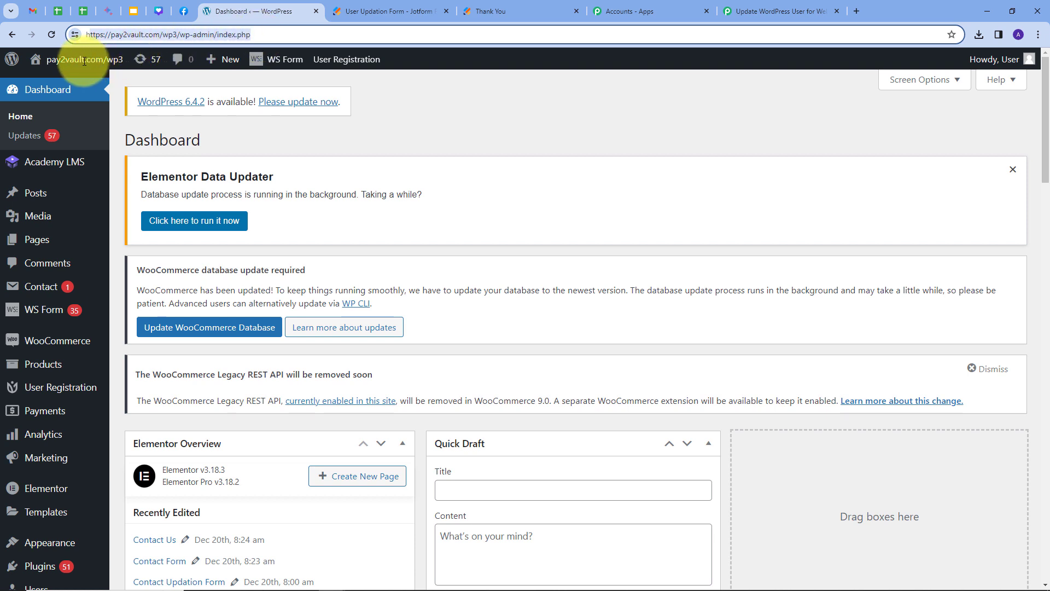
left_click(767, 11)
left_click(541, 376)
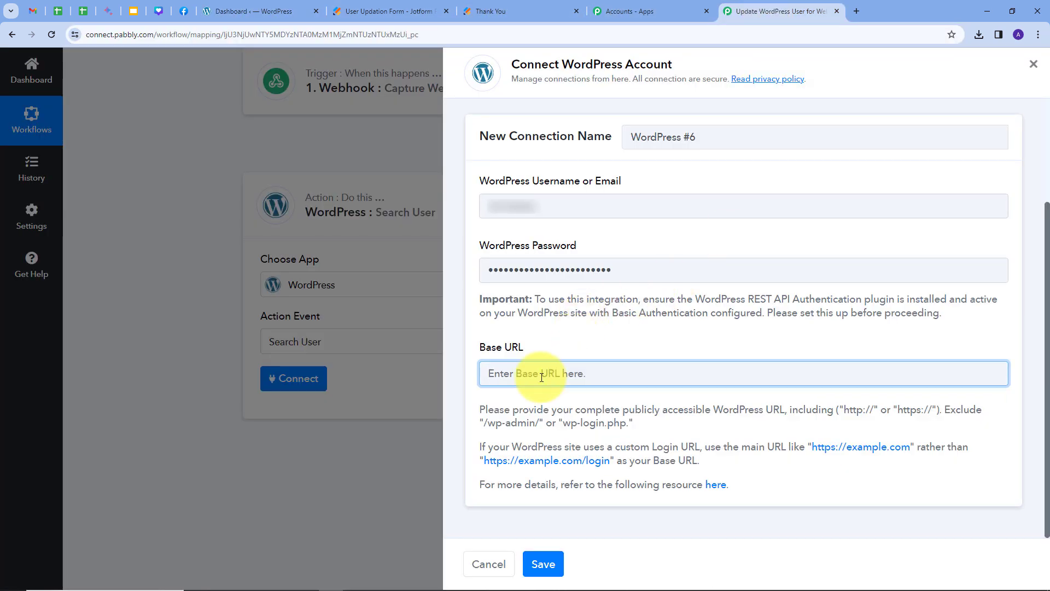
key("ctrl+v")
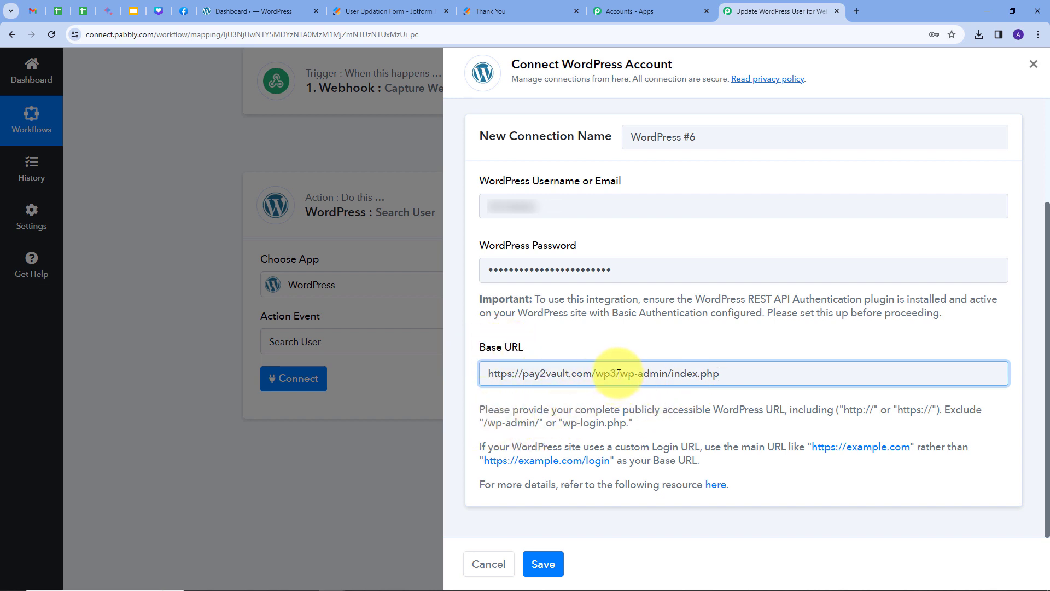
left_click_drag(617, 375, 762, 385)
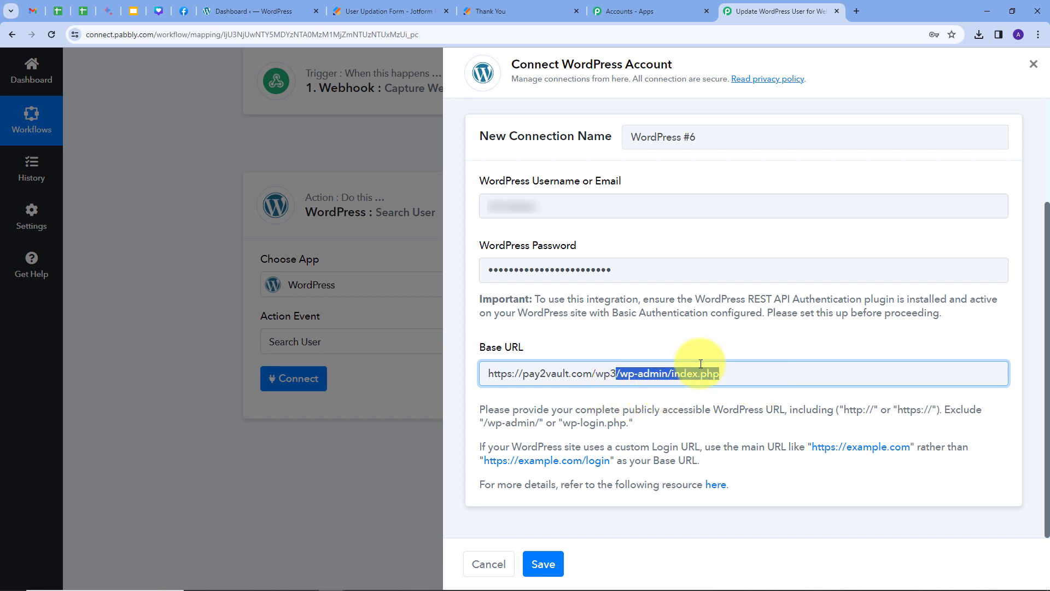
key("BackSpace")
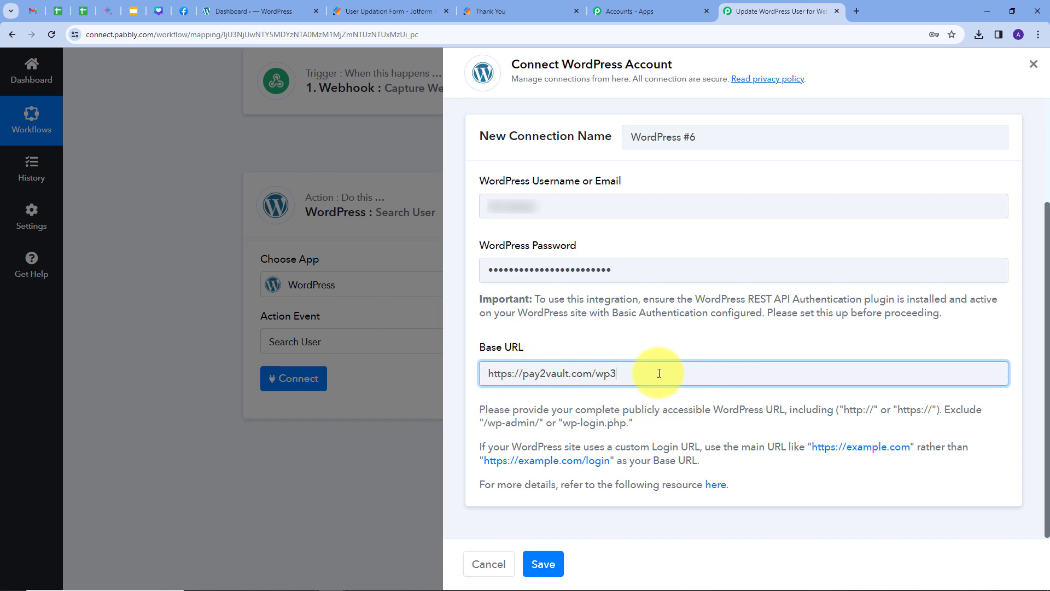
left_click_drag(664, 372, 481, 386)
left_click(580, 345)
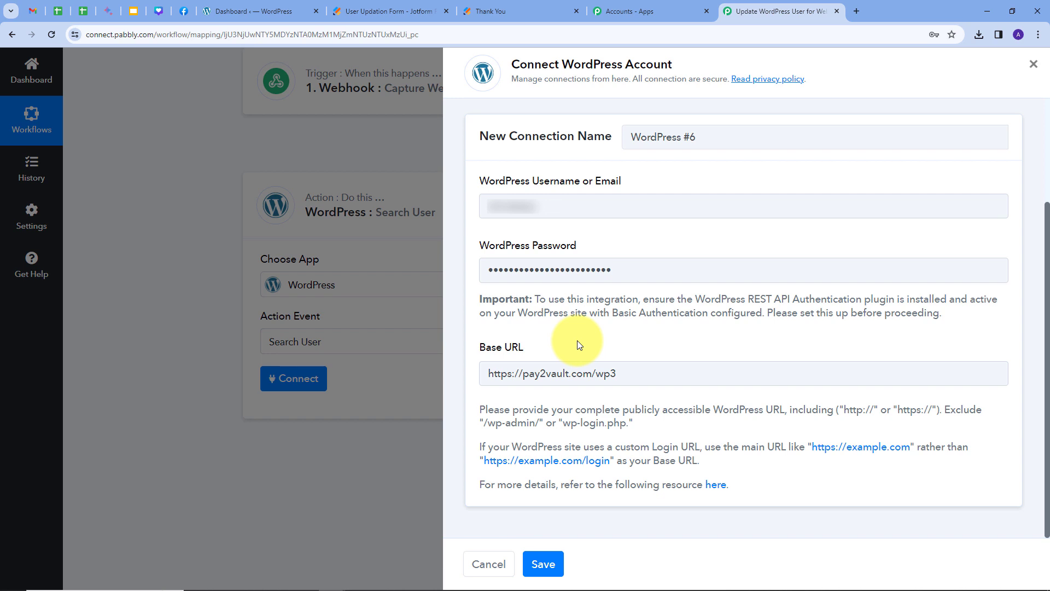
left_click(543, 566)
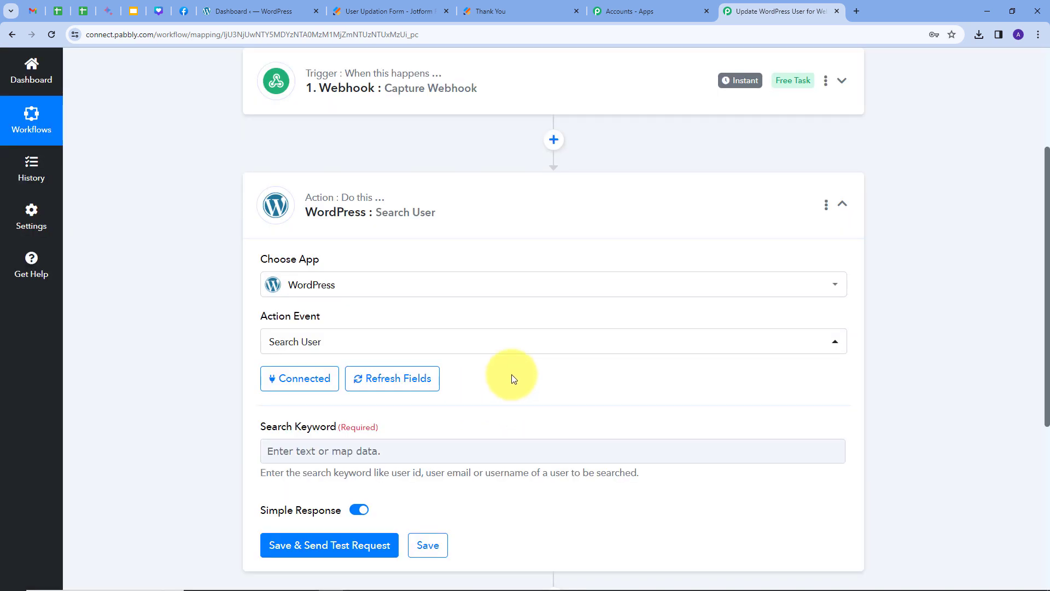
Map the webhook's Q21 Email field into the Search User step's Search Keyword.
scroll(511, 374, "down", 1)
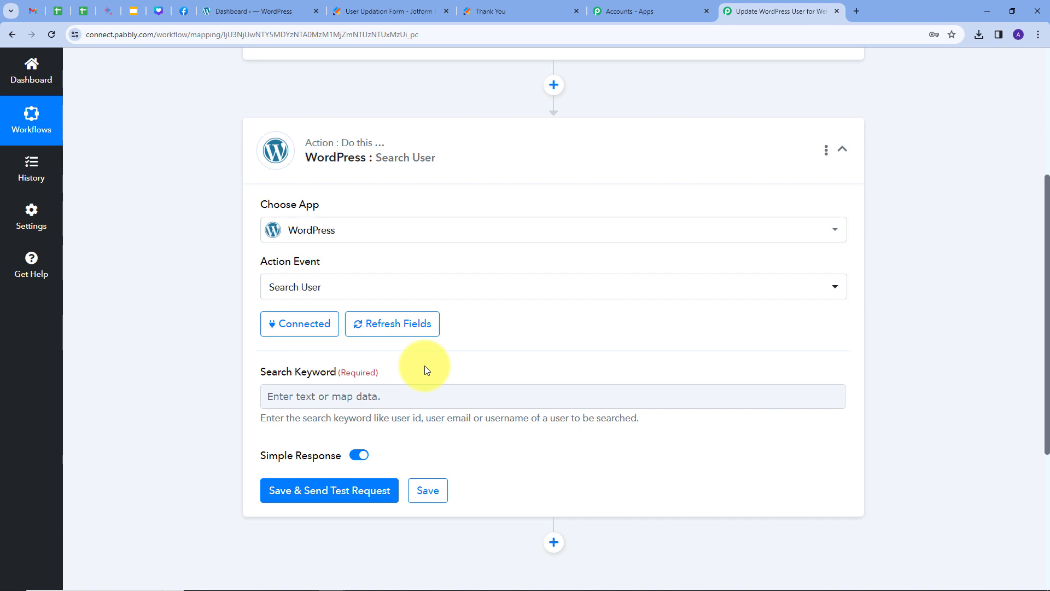
left_click(351, 399)
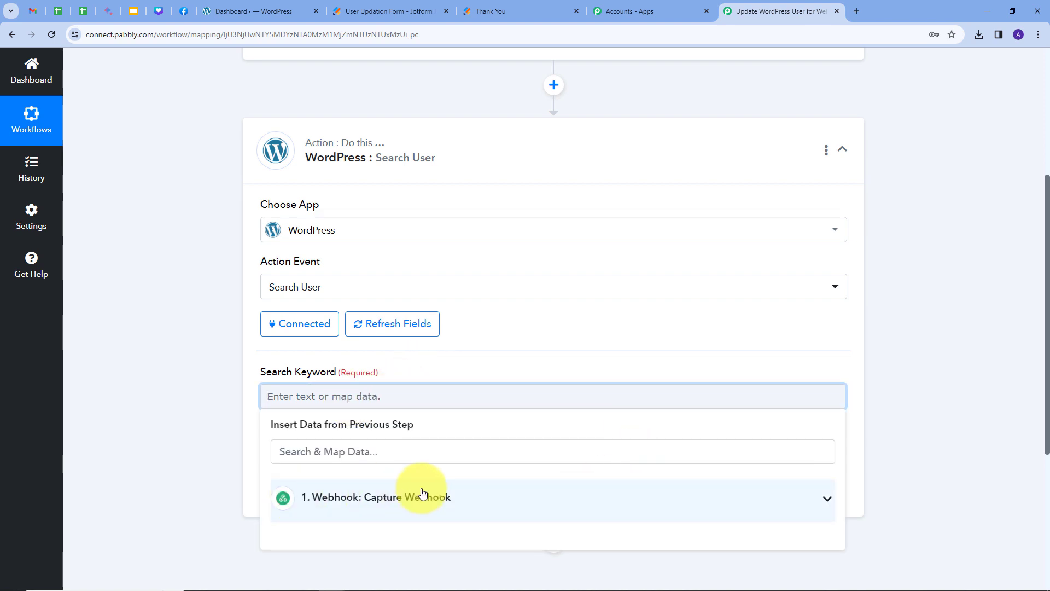
left_click(469, 497)
scroll(468, 497, "down", 5)
scroll(410, 380, "down", 5)
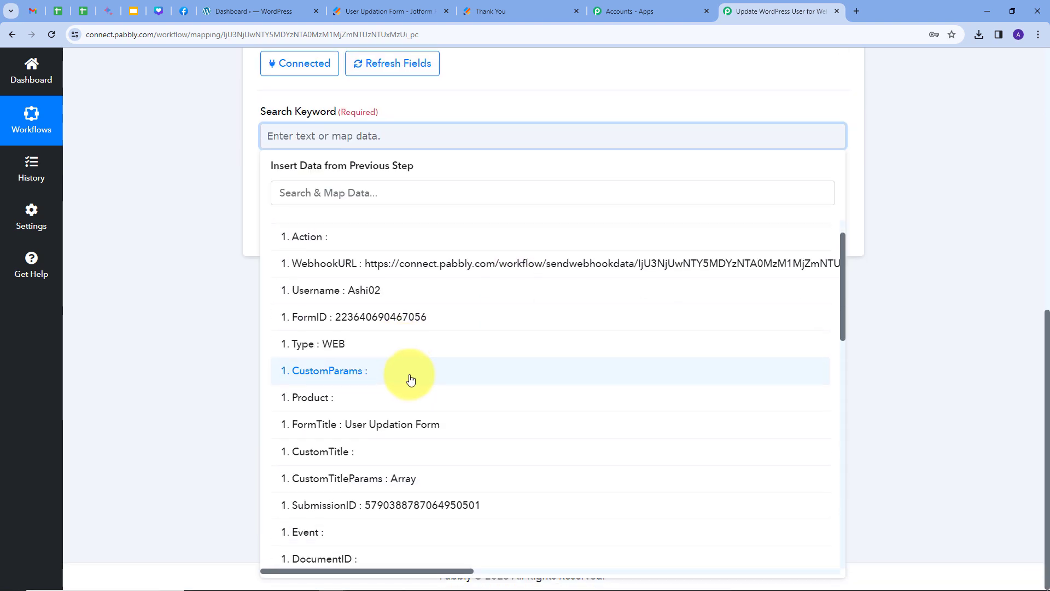
scroll(425, 371, "down", 5)
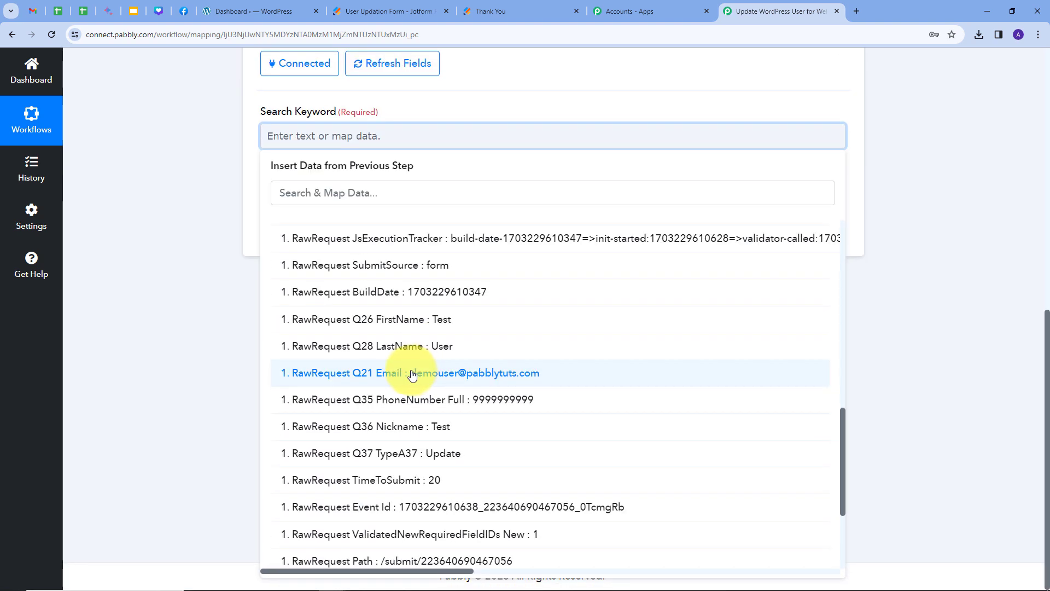
left_click(412, 373)
left_click(550, 106)
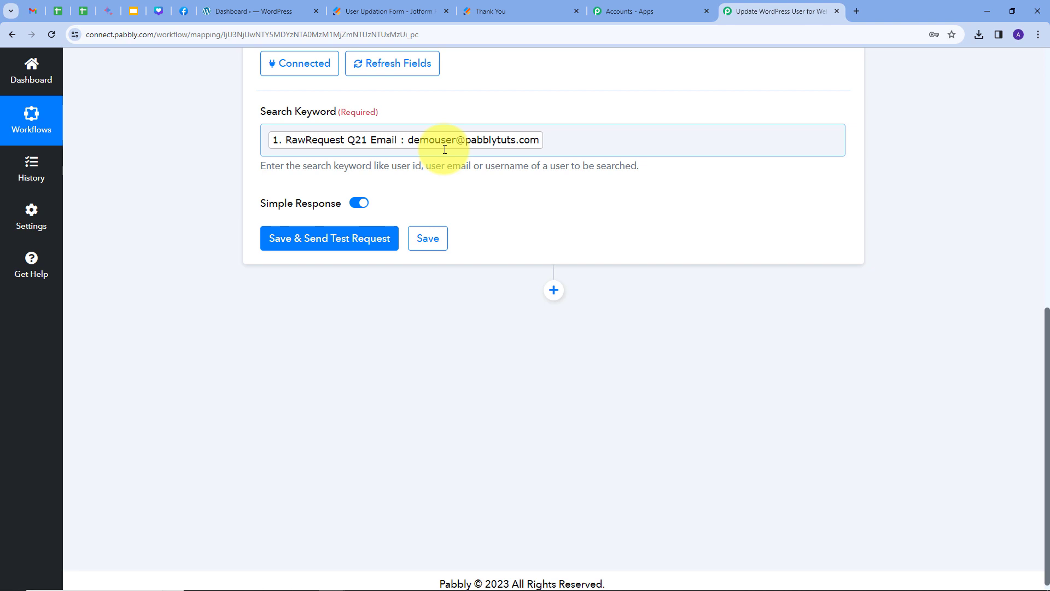
Run the test search, confirm it returns Demo User with Id 990, and collapse the step.
left_click(316, 239)
scroll(875, 224, "down", 2)
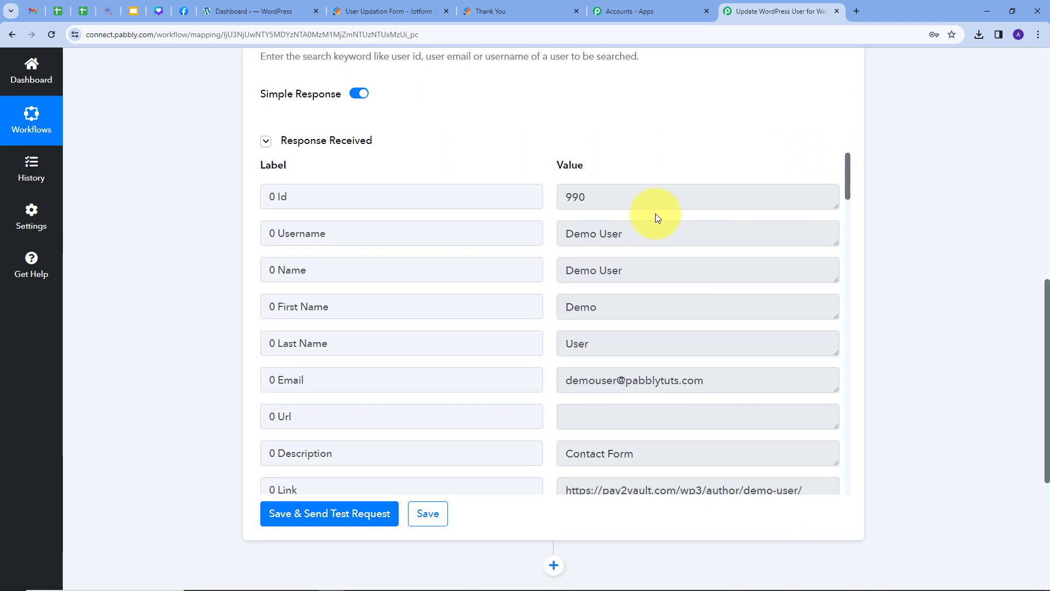
scroll(662, 285, "up", 1)
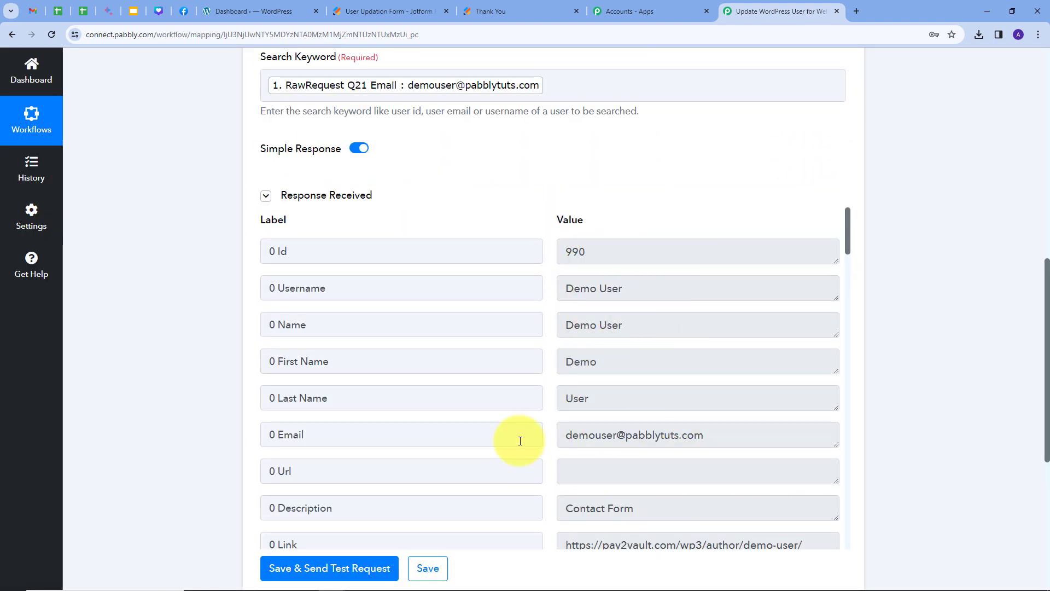
scroll(596, 394, "down", 1)
left_click_drag(569, 383, 758, 405)
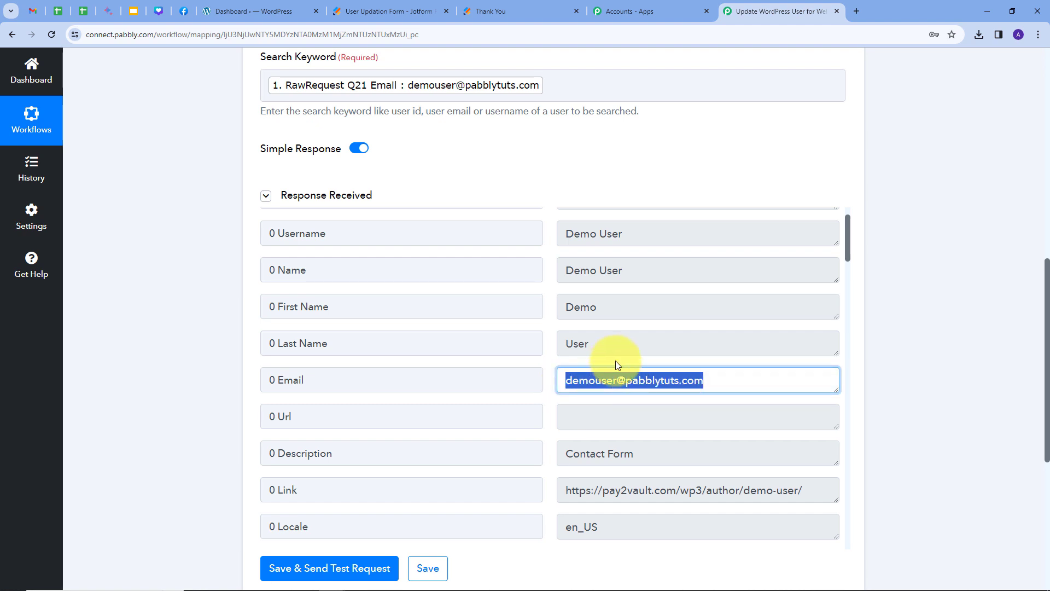
scroll(612, 362, "up", 2)
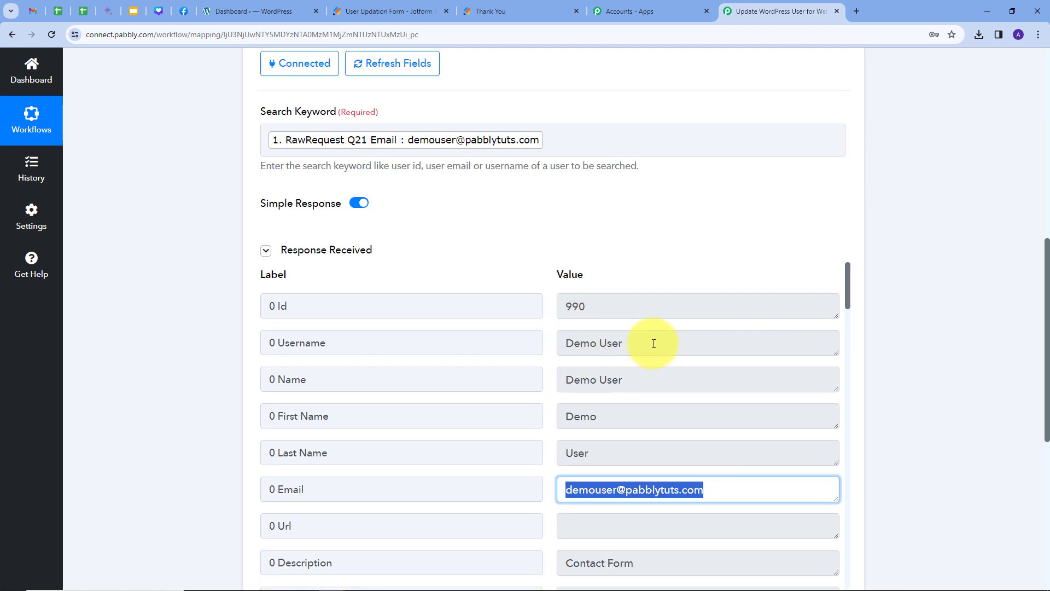
scroll(642, 403, "up", 1)
scroll(639, 378, "up", 8)
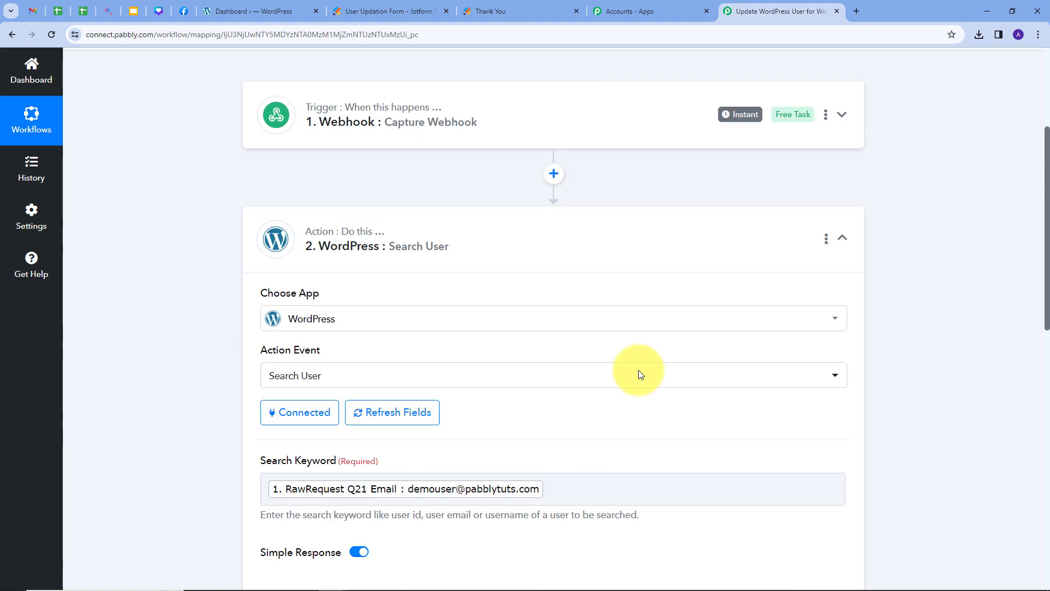
left_click(375, 276)
scroll(629, 256, "down", 2)
scroll(629, 256, "down", 10)
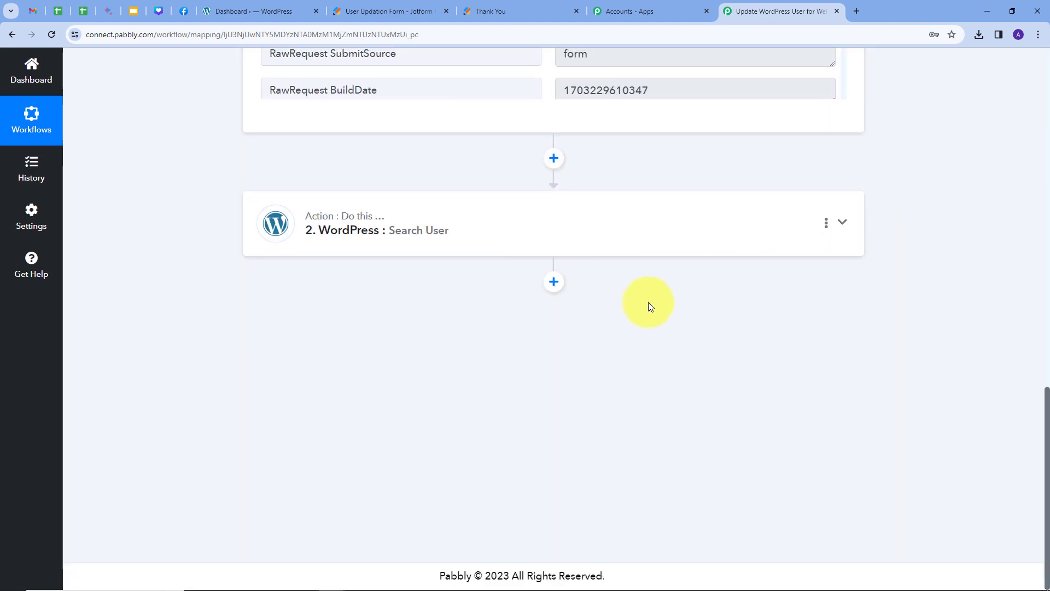
Add a WordPress action step with event Update a User, connected through WordPress #6.
left_click(555, 283)
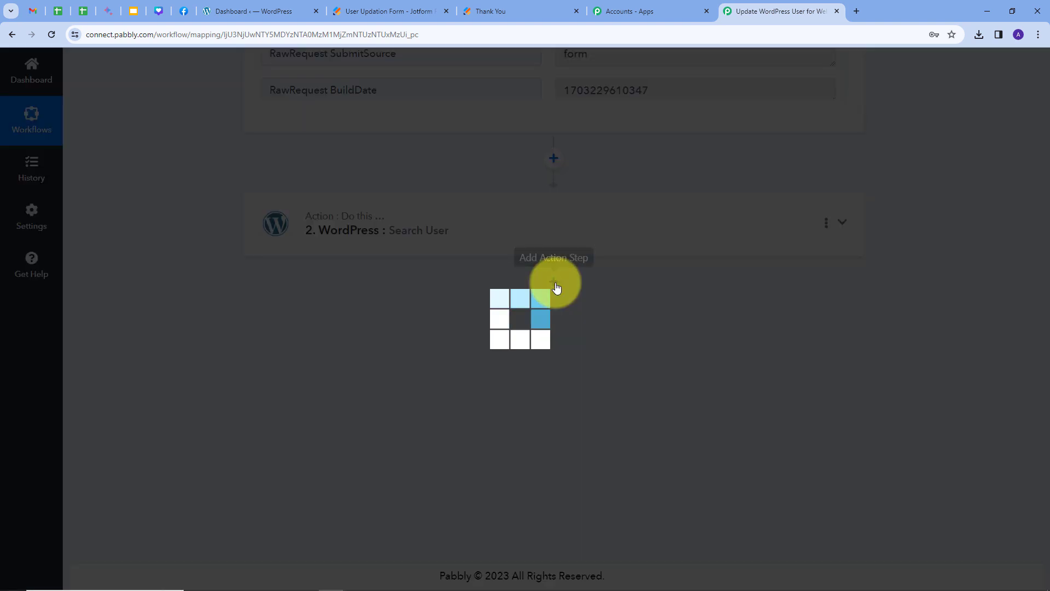
type("Word")
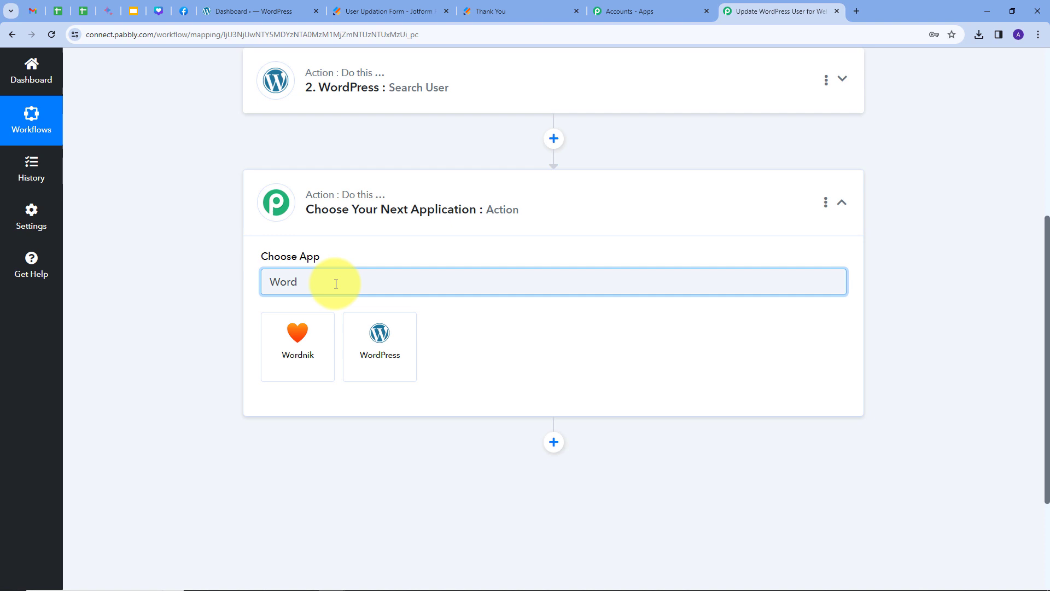
left_click(389, 334)
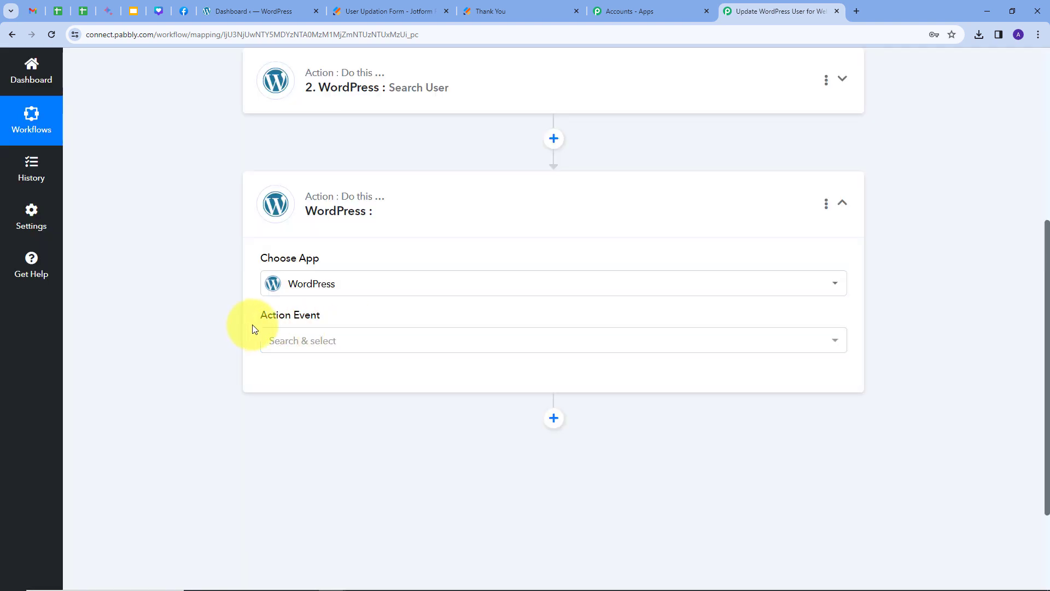
left_click(515, 339)
scroll(547, 218, "down", 5)
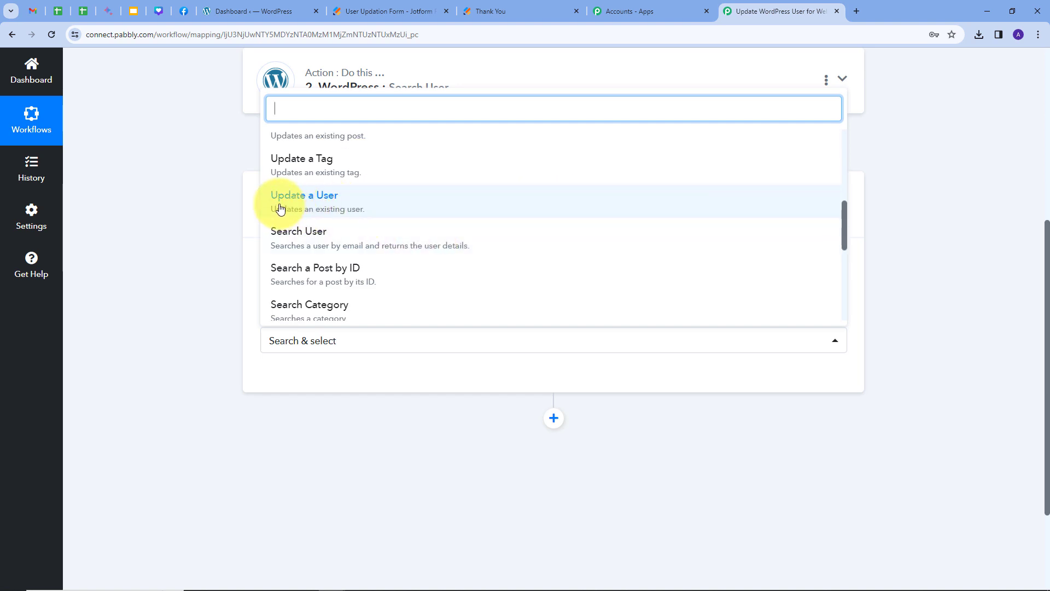
left_click(313, 206)
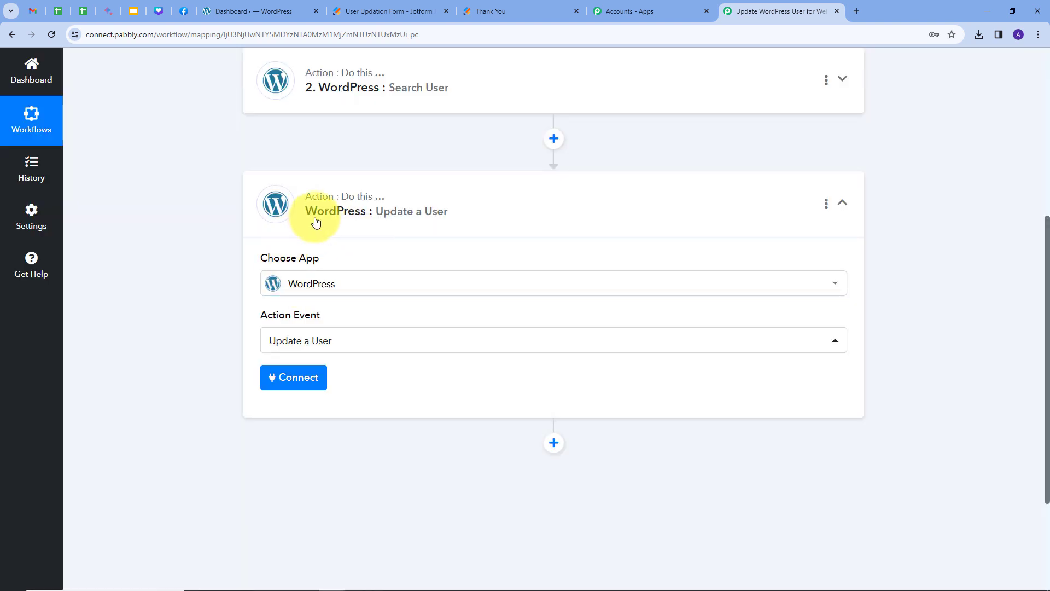
left_click(284, 383)
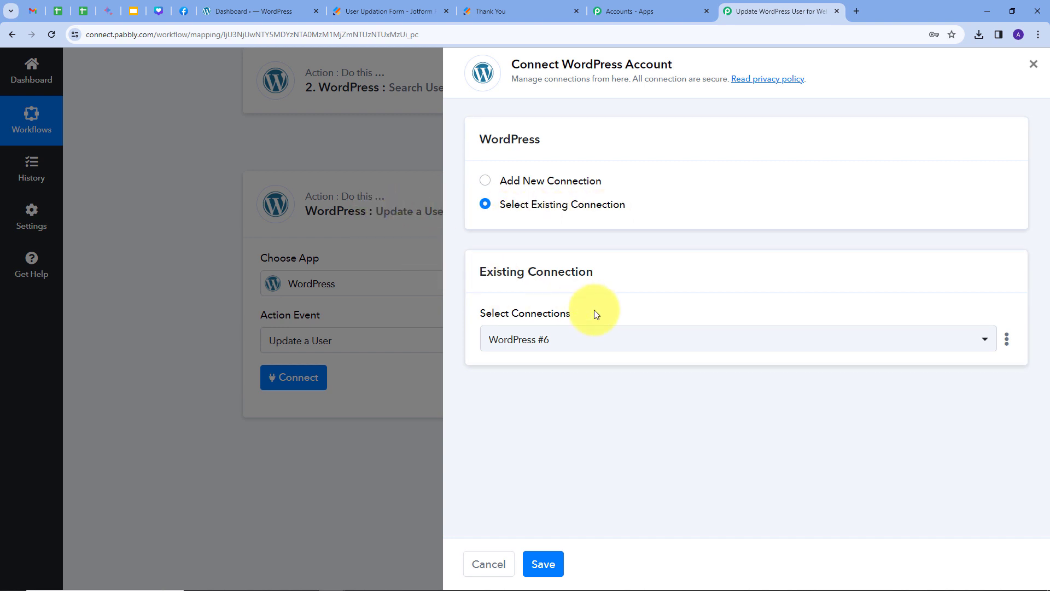
left_click(543, 564)
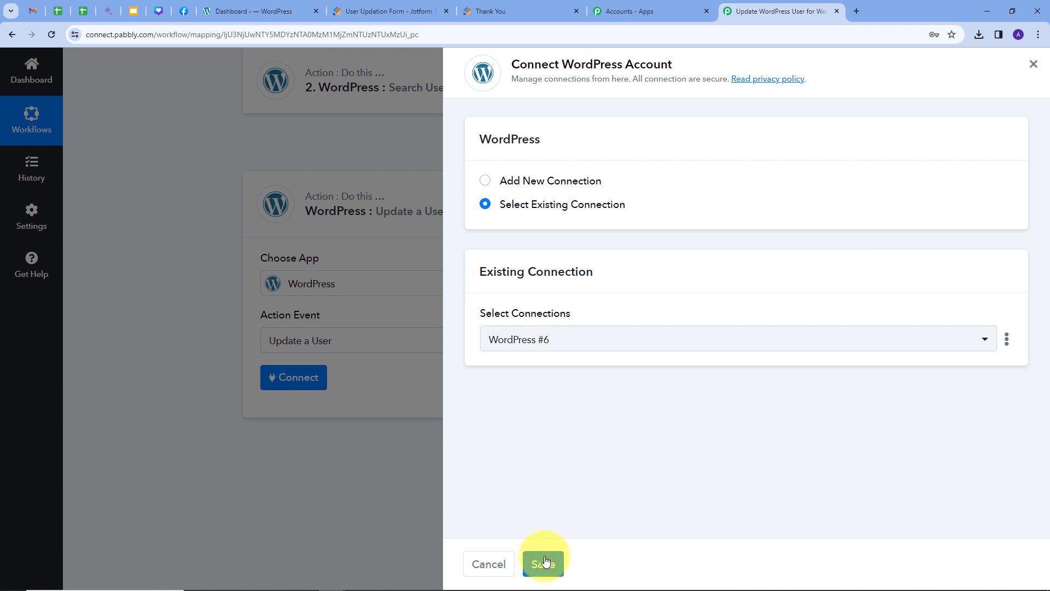
scroll(649, 343, "down", 3)
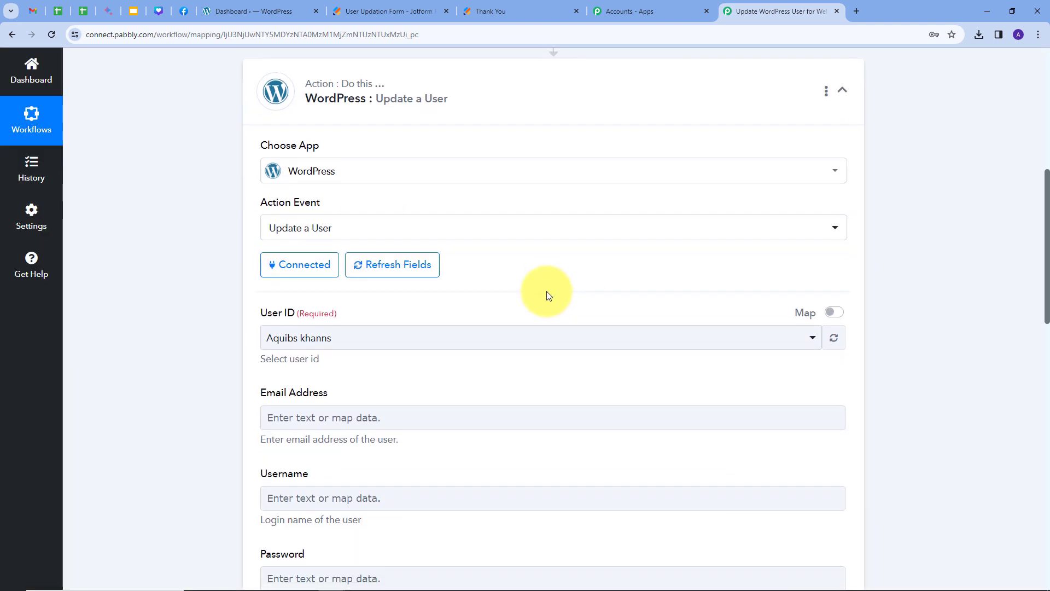
Switch User ID to mapped input and insert the Search User result's Id 990.
scroll(416, 290, "down", 7)
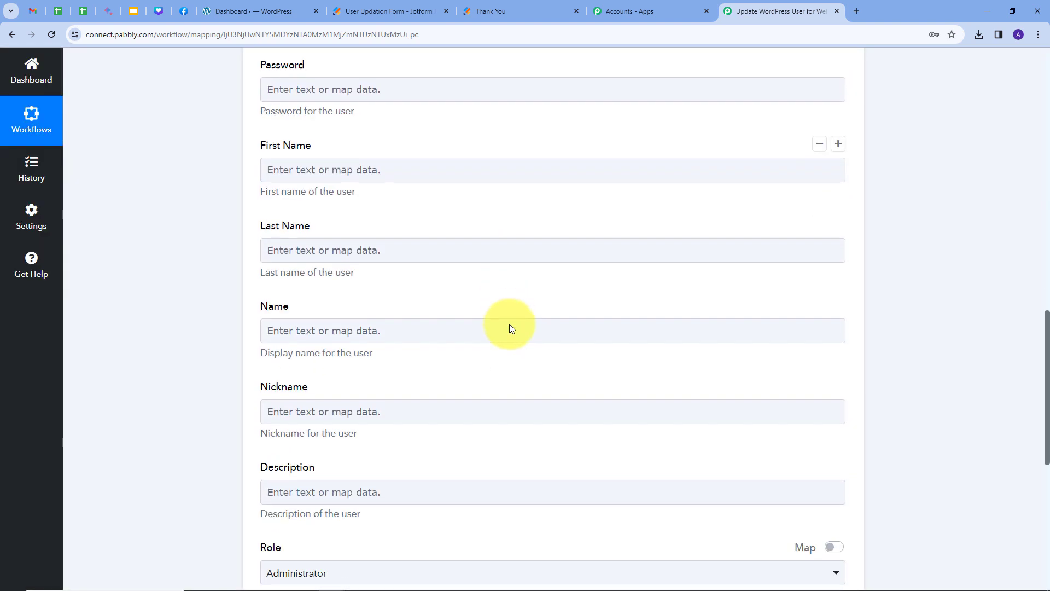
scroll(510, 328, "down", 3)
scroll(510, 328, "up", 10)
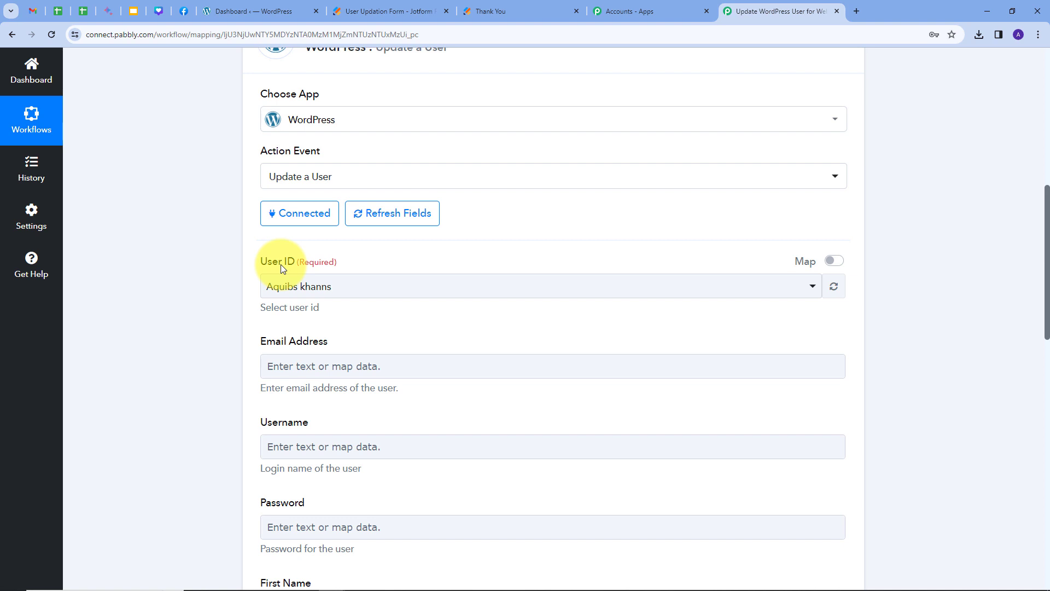
scroll(500, 297, "up", 1)
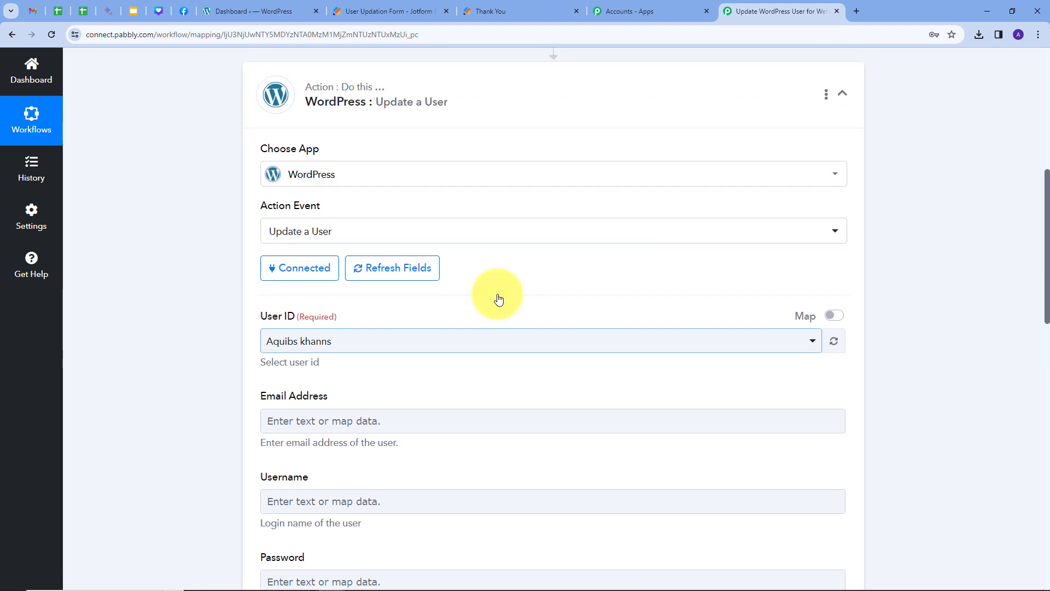
left_click(837, 320)
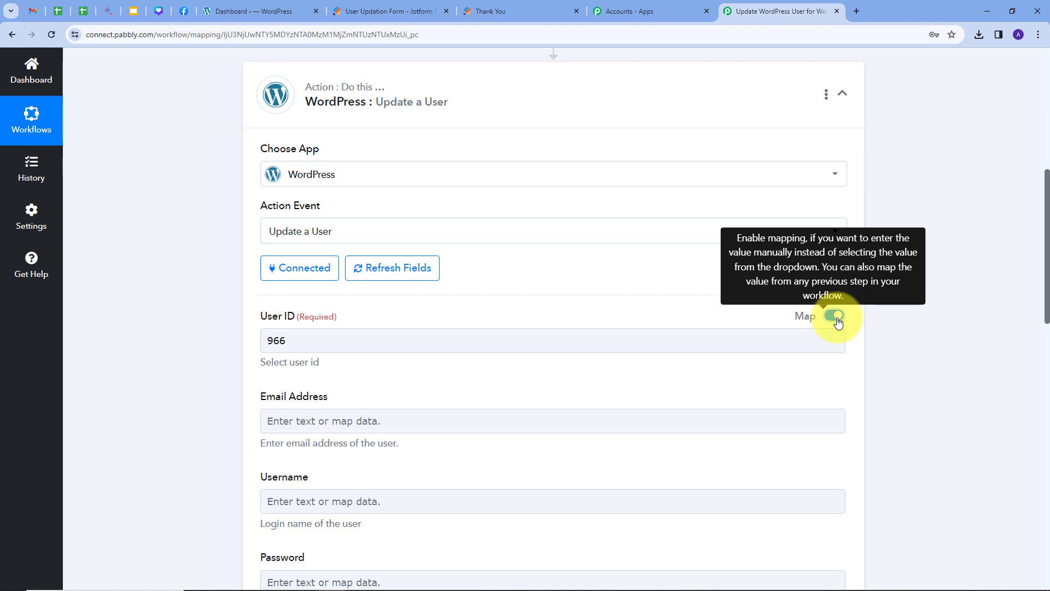
left_click(370, 342)
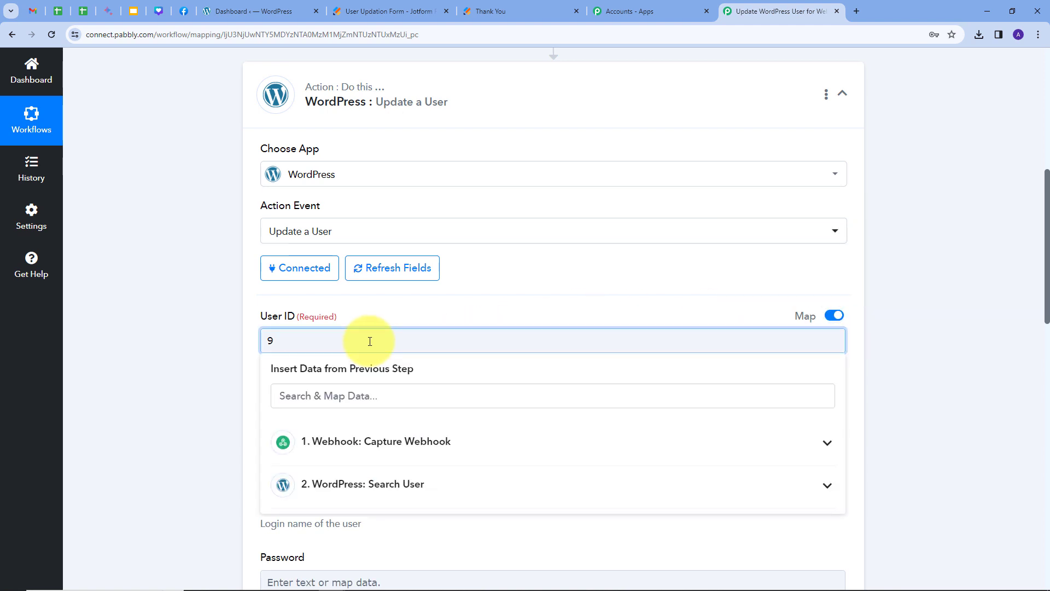
key("BackSpace")
scroll(602, 323, "down", 1)
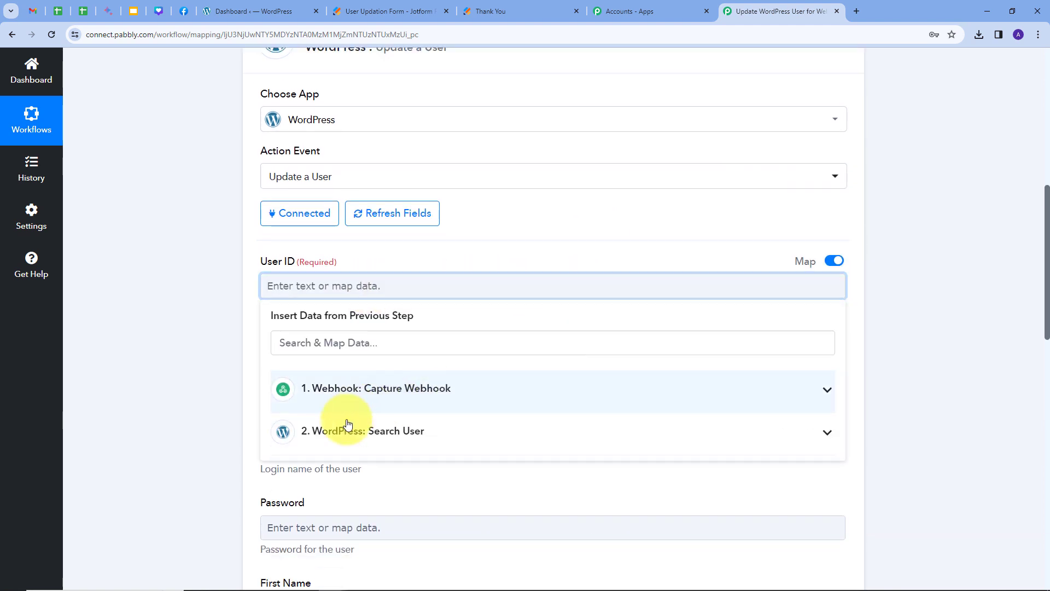
left_click(431, 433)
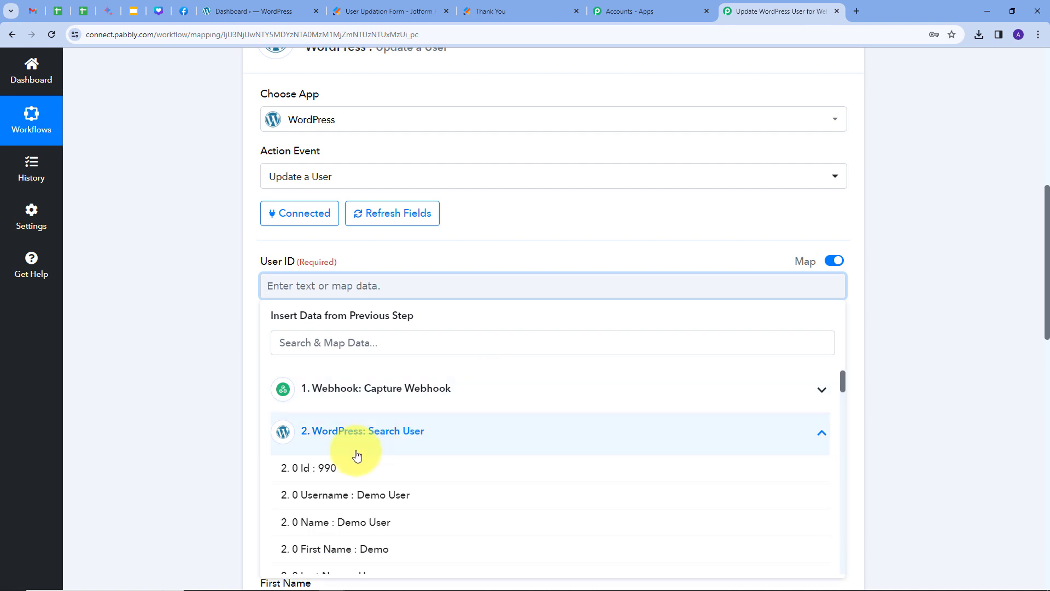
left_click(324, 474)
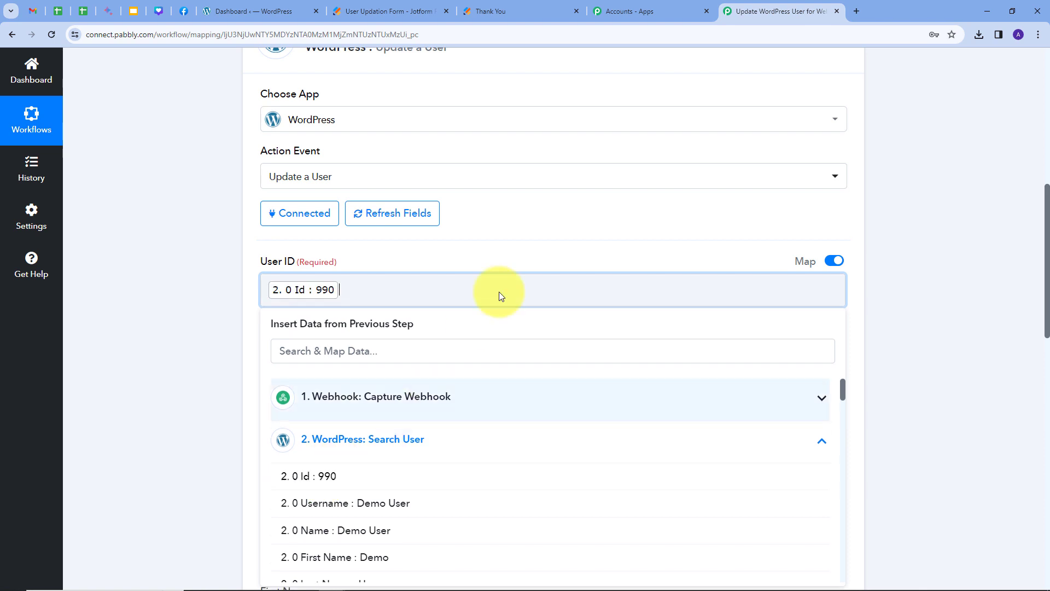
left_click(533, 244)
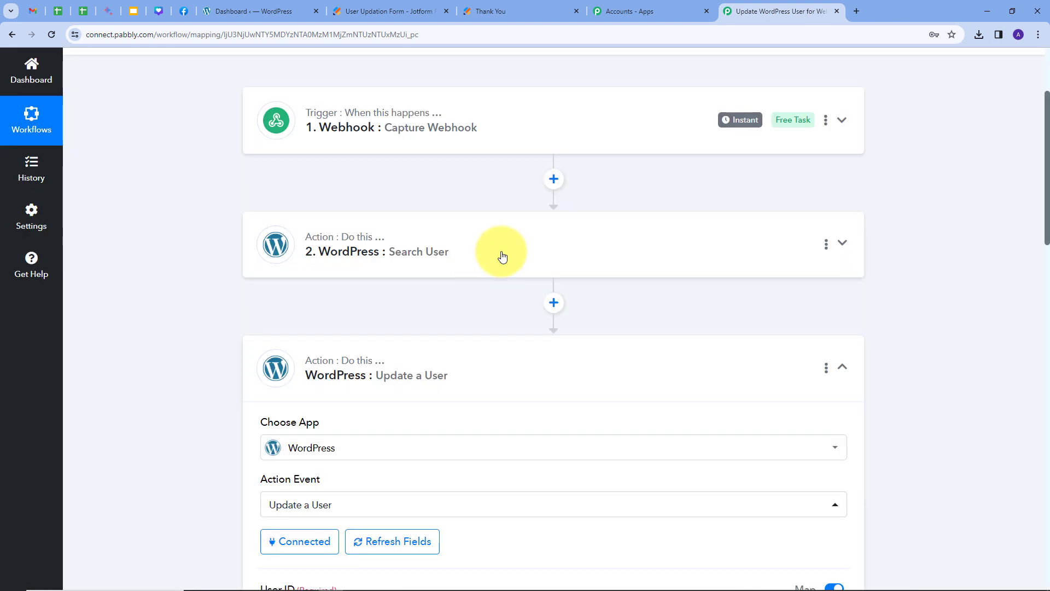
left_click(502, 256)
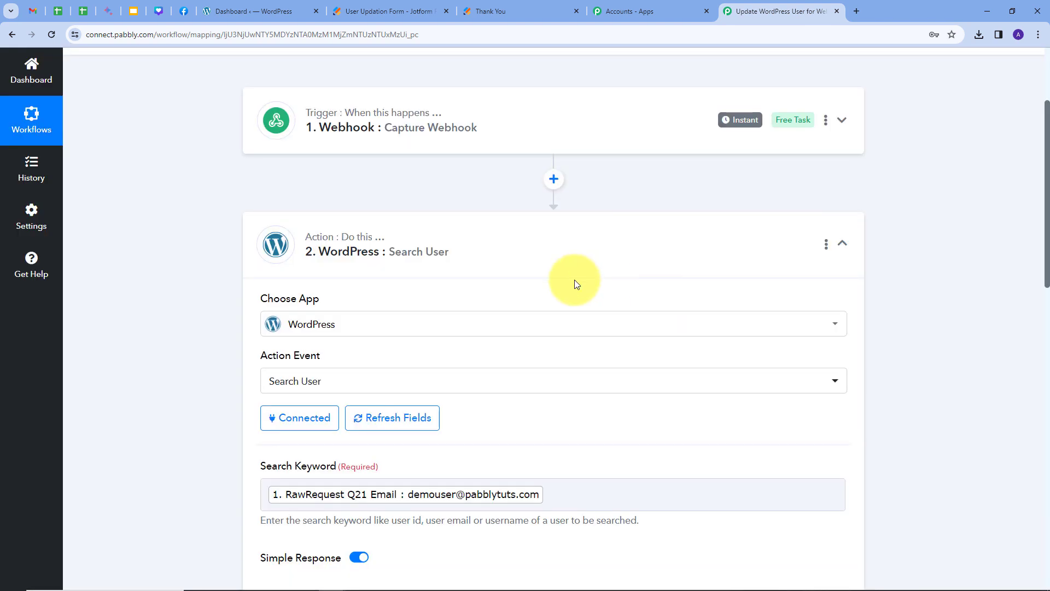
scroll(602, 274, "down", 6)
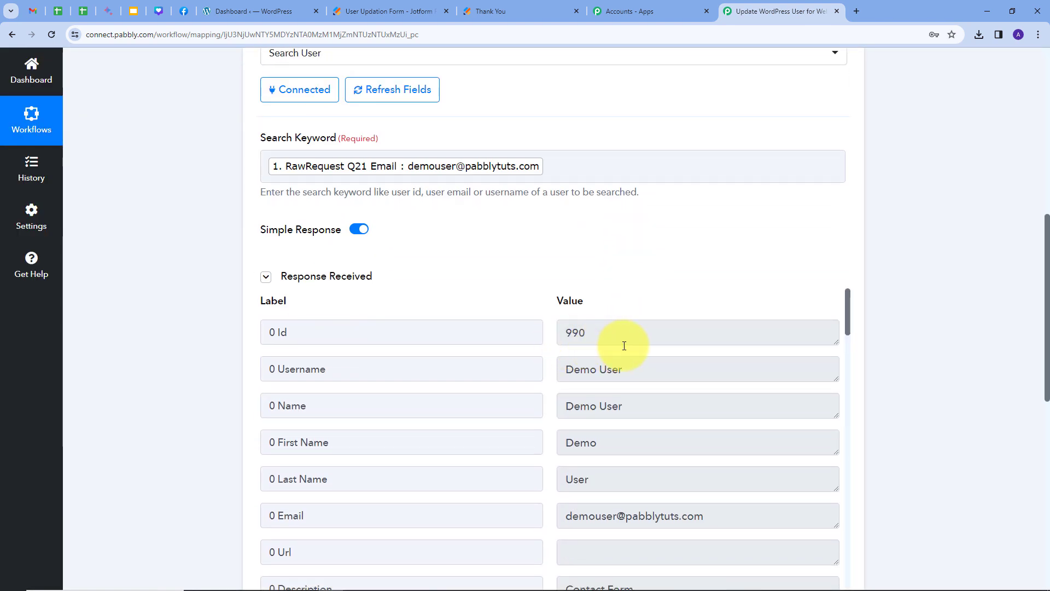
left_click(257, 11)
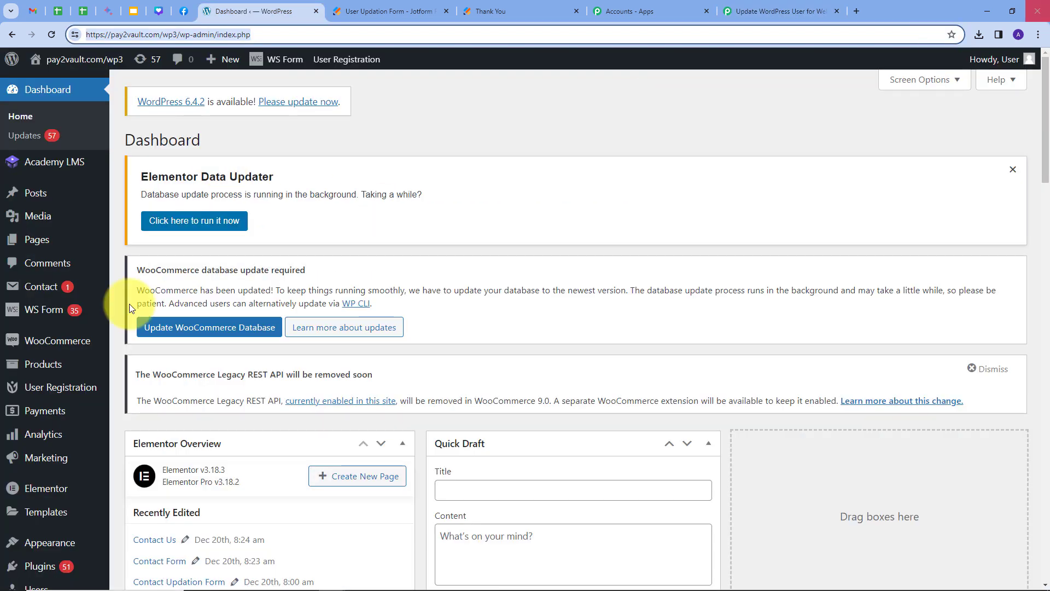
scroll(62, 362, "down", 4)
left_click(33, 448)
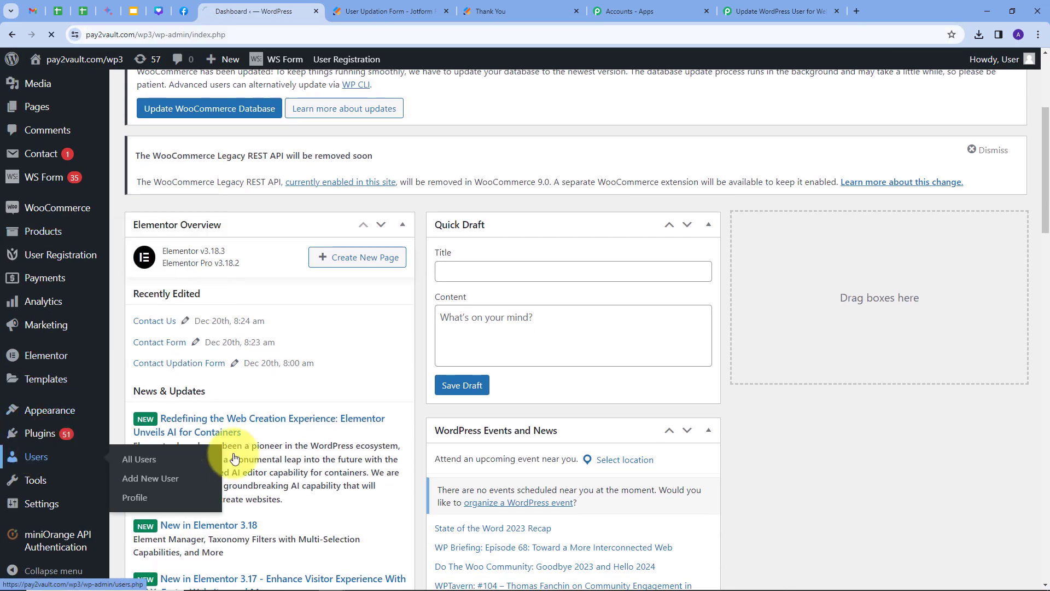
left_click(891, 264)
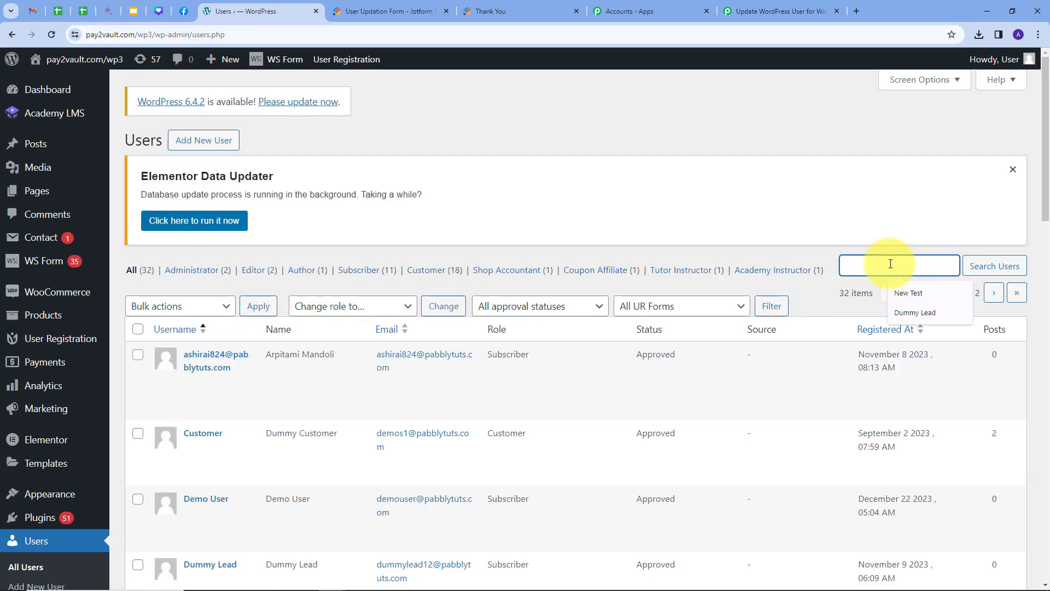
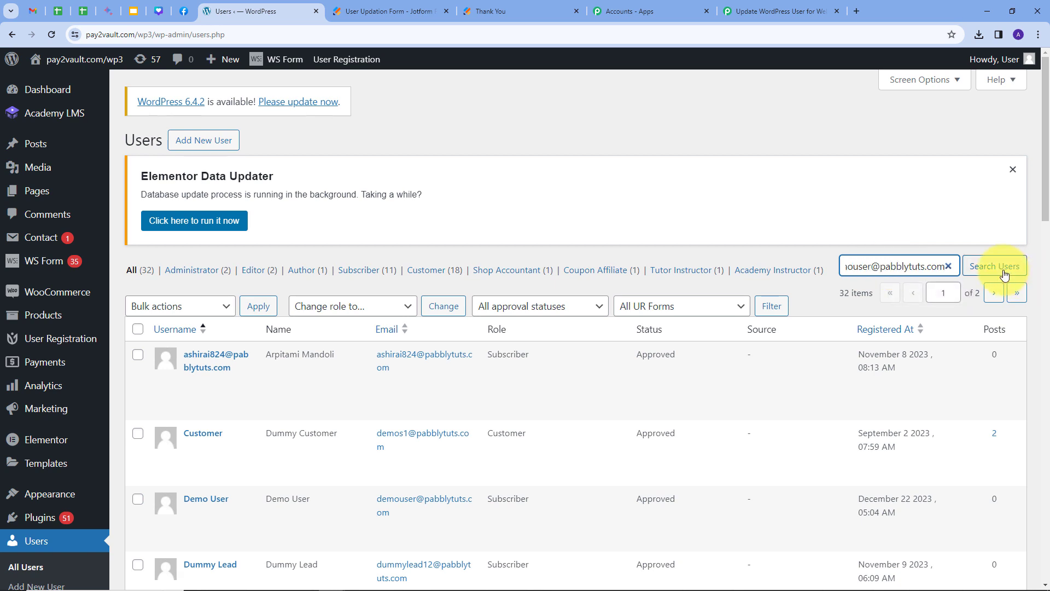
left_click(1006, 271)
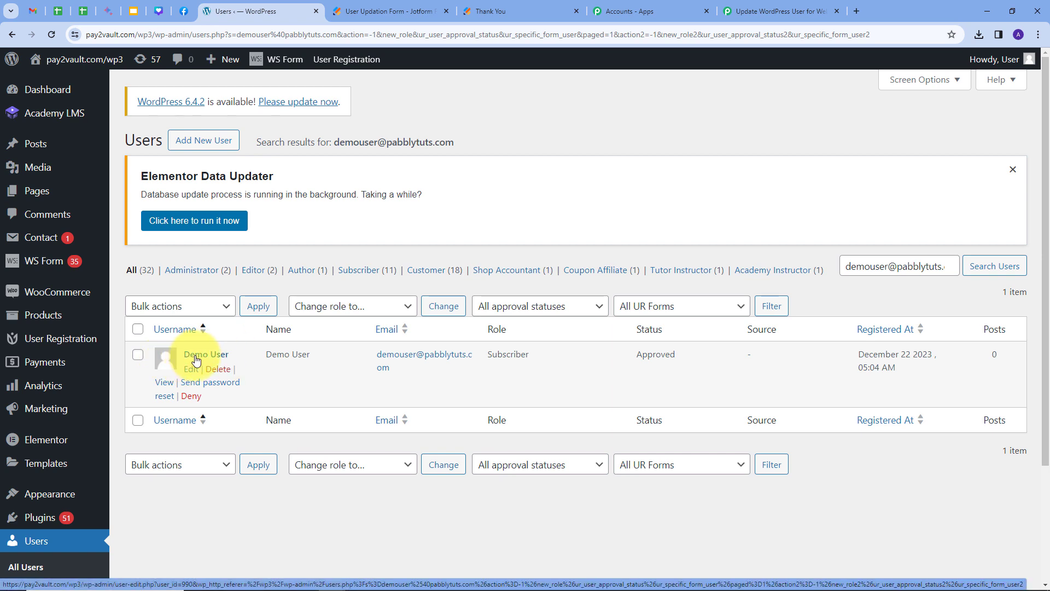
left_click(206, 356)
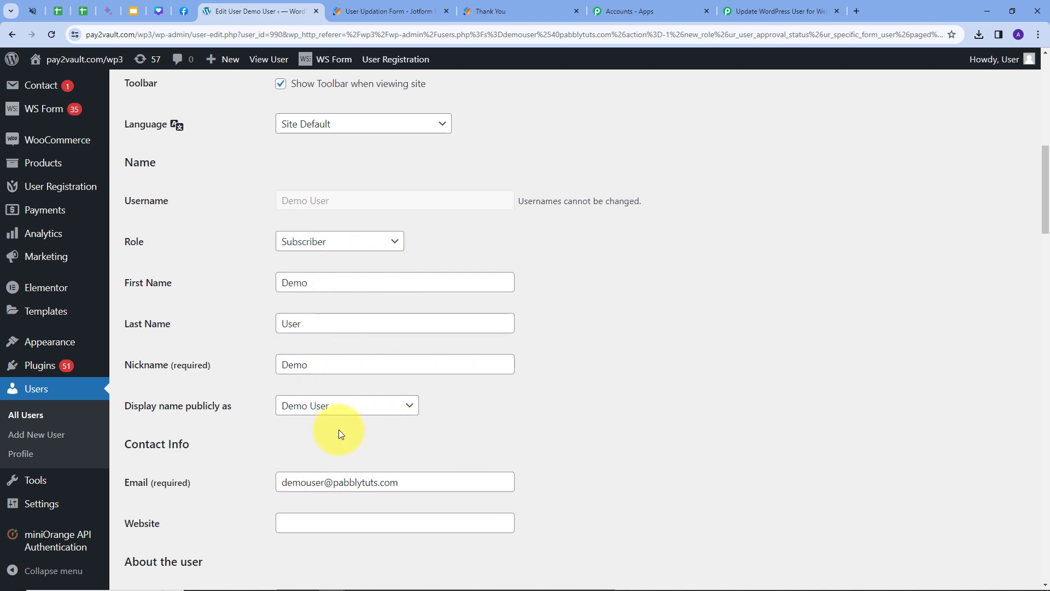
left_click(779, 11)
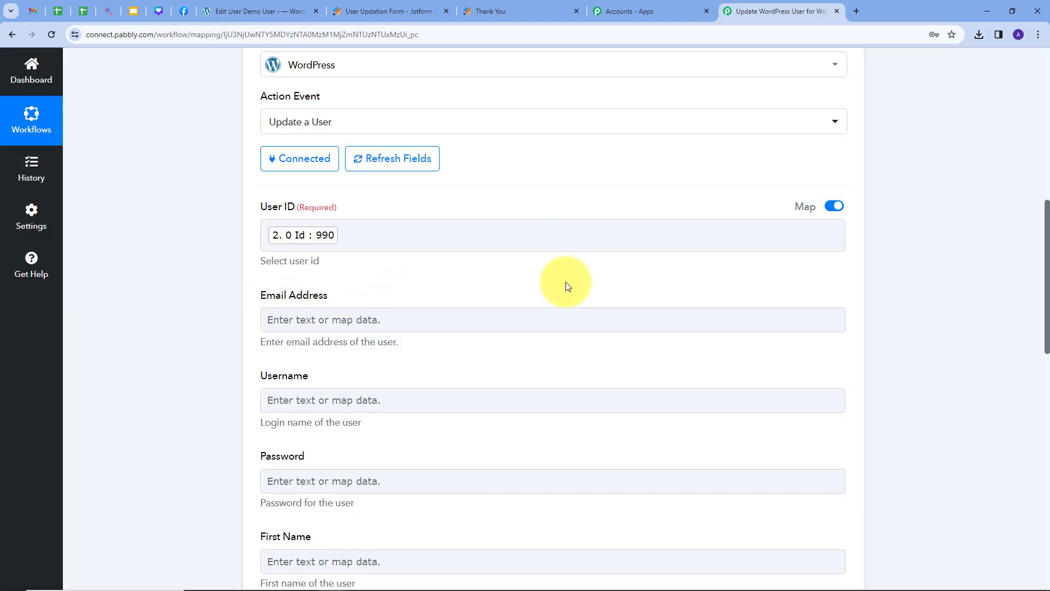
Map the form's submitted email into Email Address and check the WordPress user's current profile.
left_click(381, 320)
left_click(381, 320)
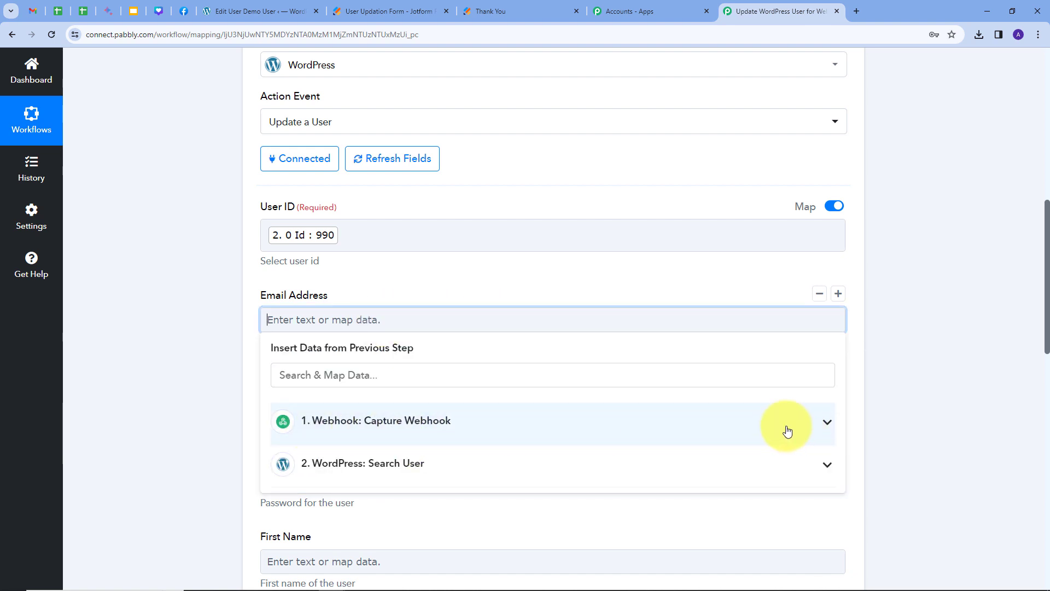
left_click(675, 425)
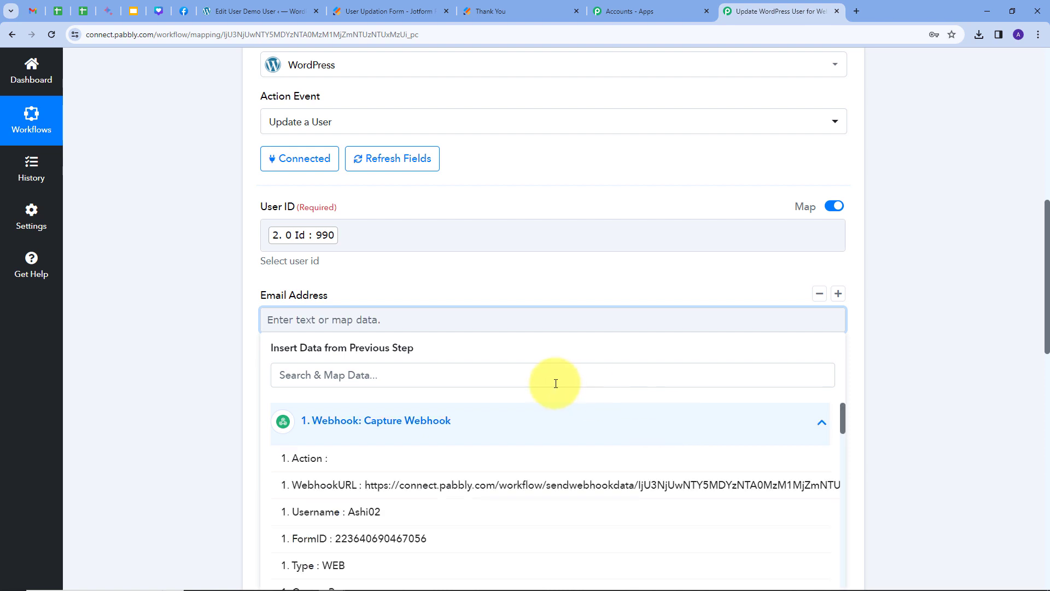
scroll(383, 402, "down", 5)
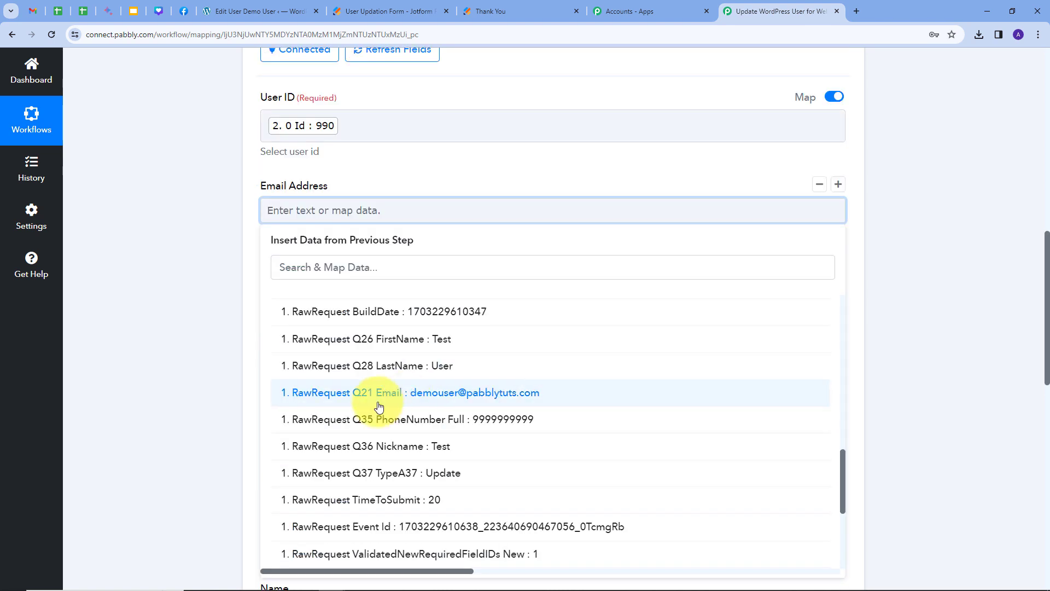
left_click(430, 395)
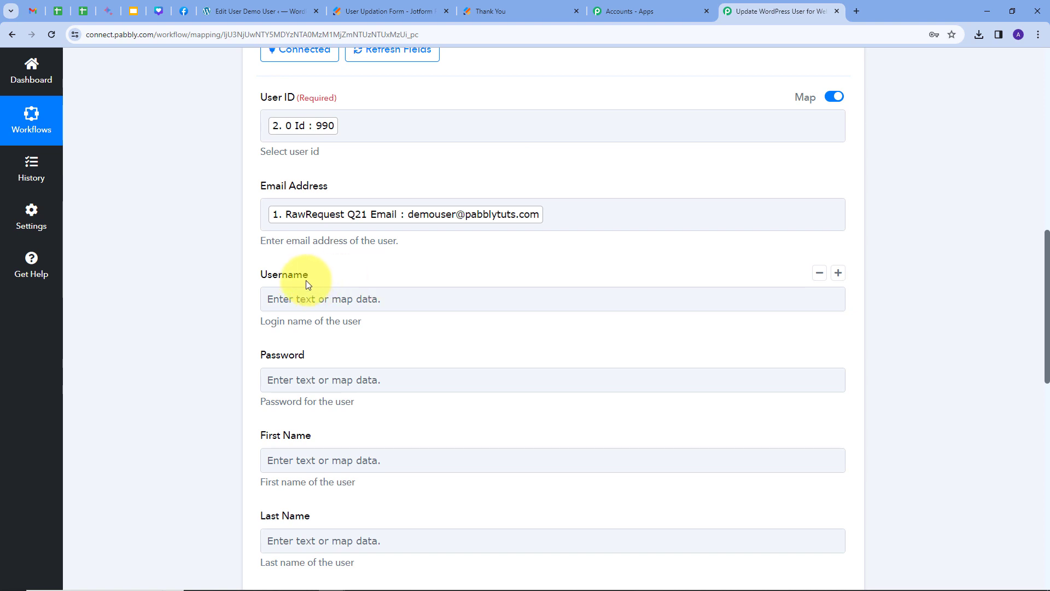
left_click(260, 15)
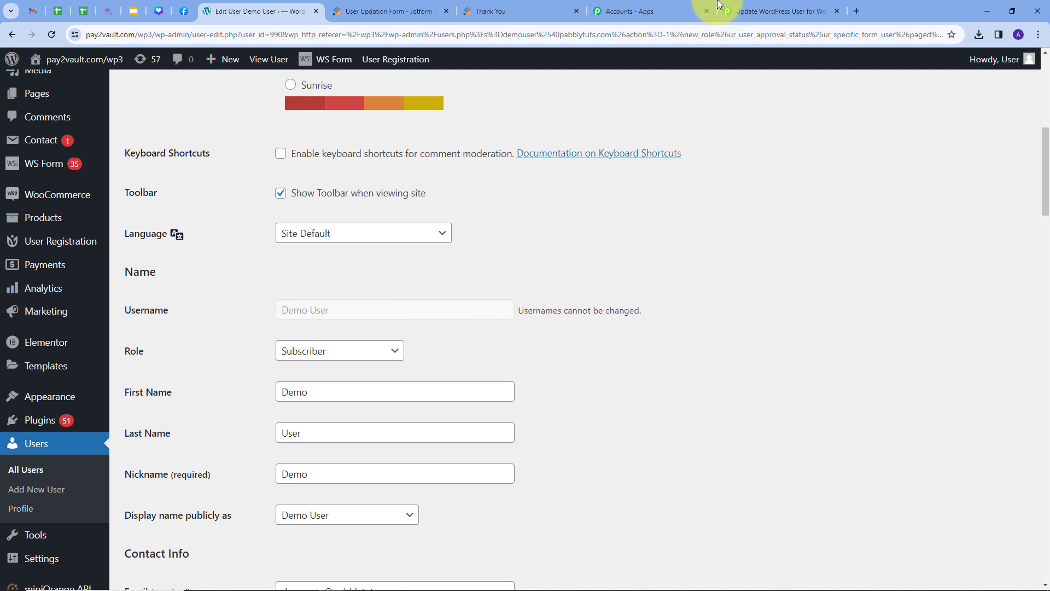
left_click(755, 7)
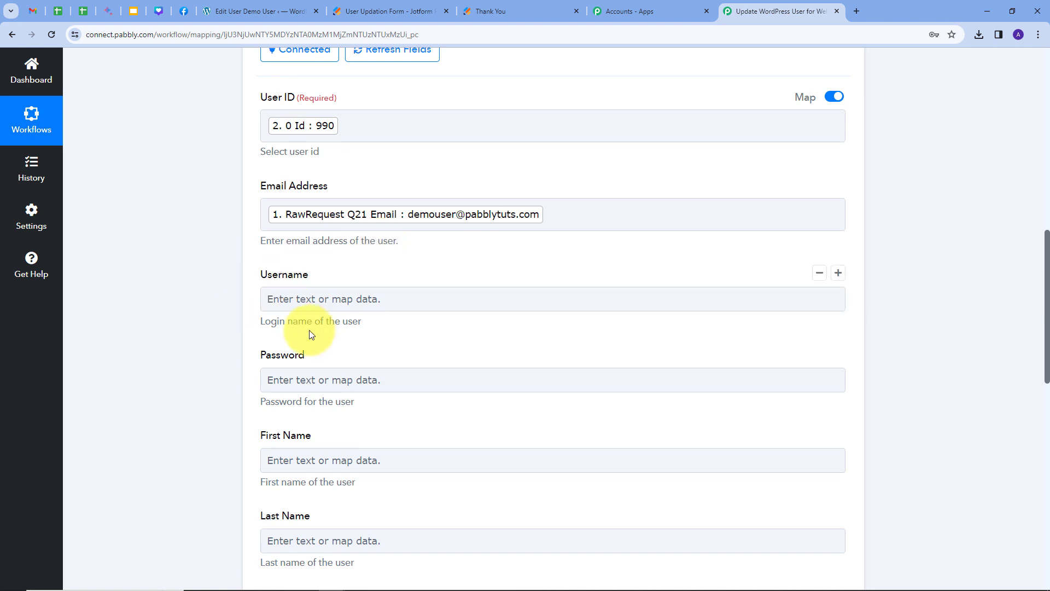
scroll(254, 247, "down", 2)
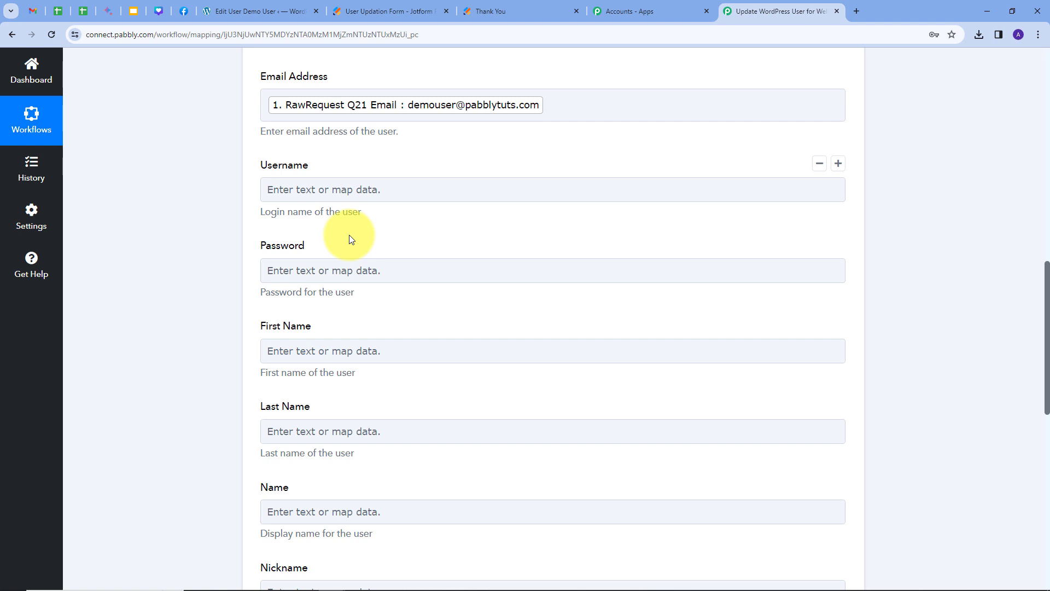
Map the form's submitted first name into First Name.
left_click(289, 275)
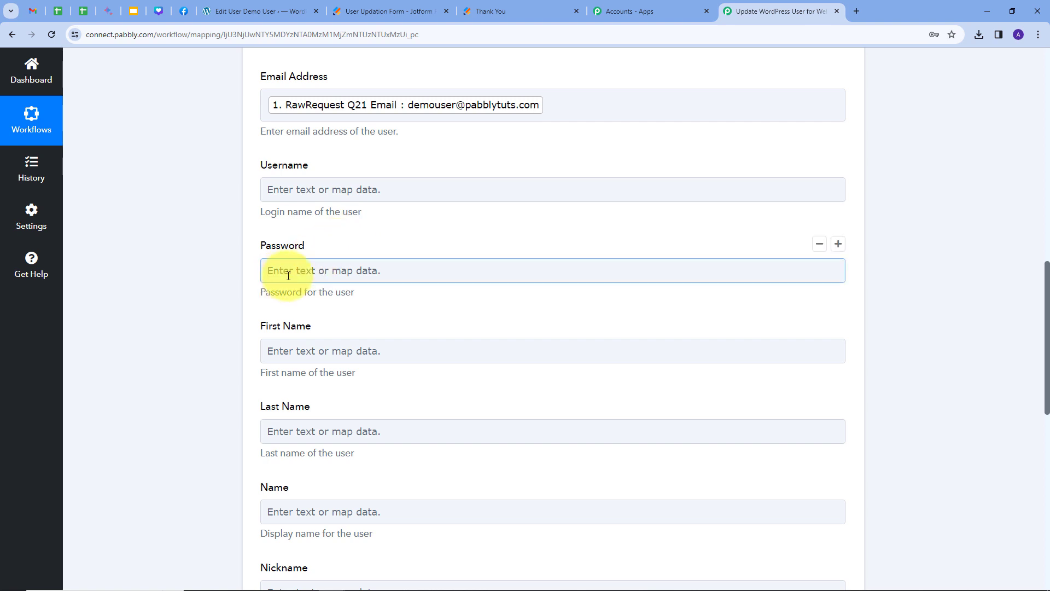
scroll(350, 276, "down", 1)
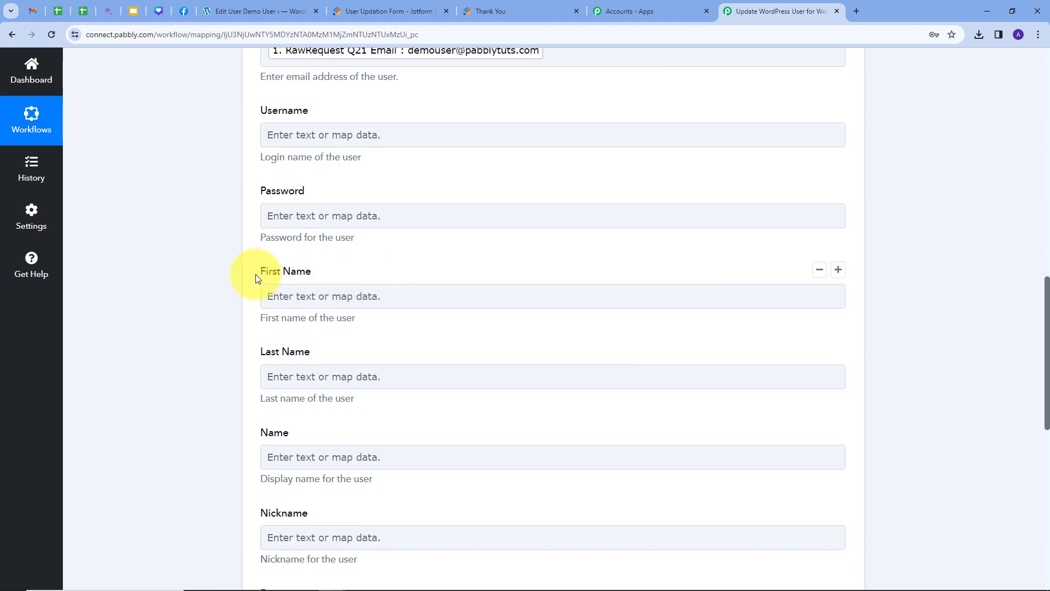
left_click(327, 301)
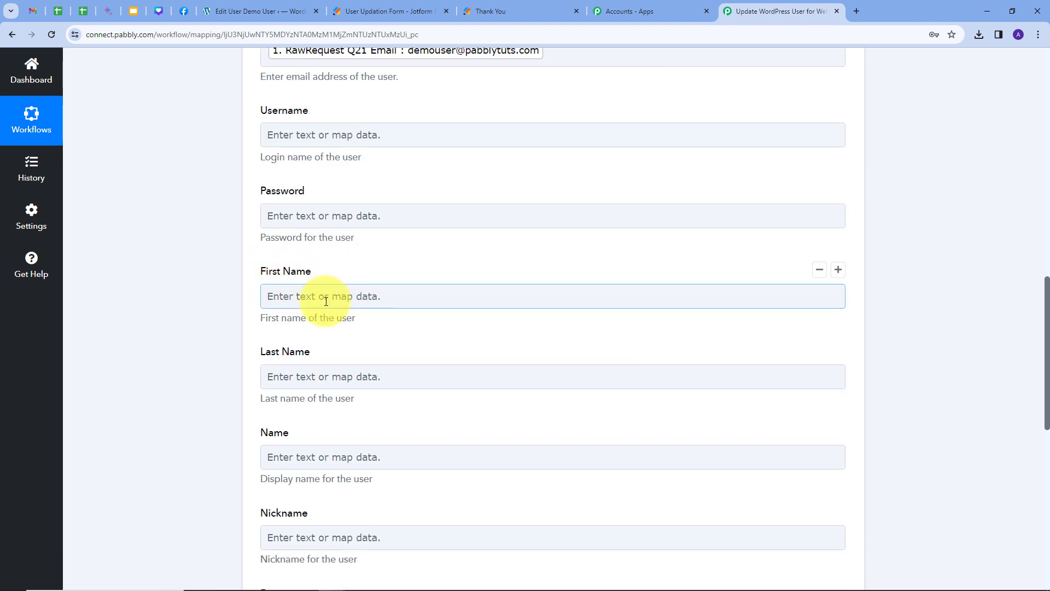
left_click(380, 296)
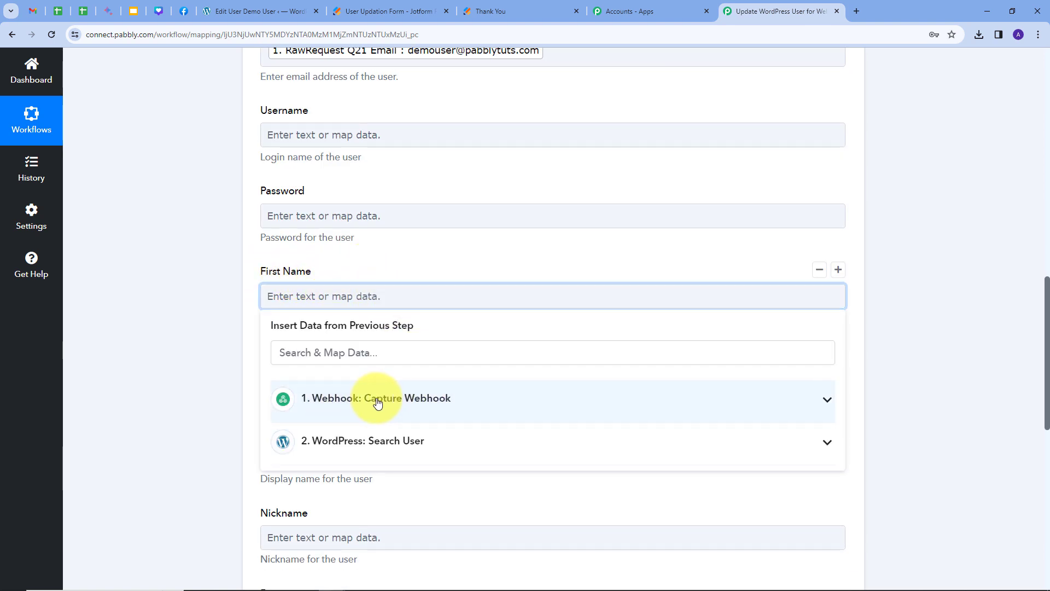
left_click(435, 401)
scroll(443, 356, "down", 3)
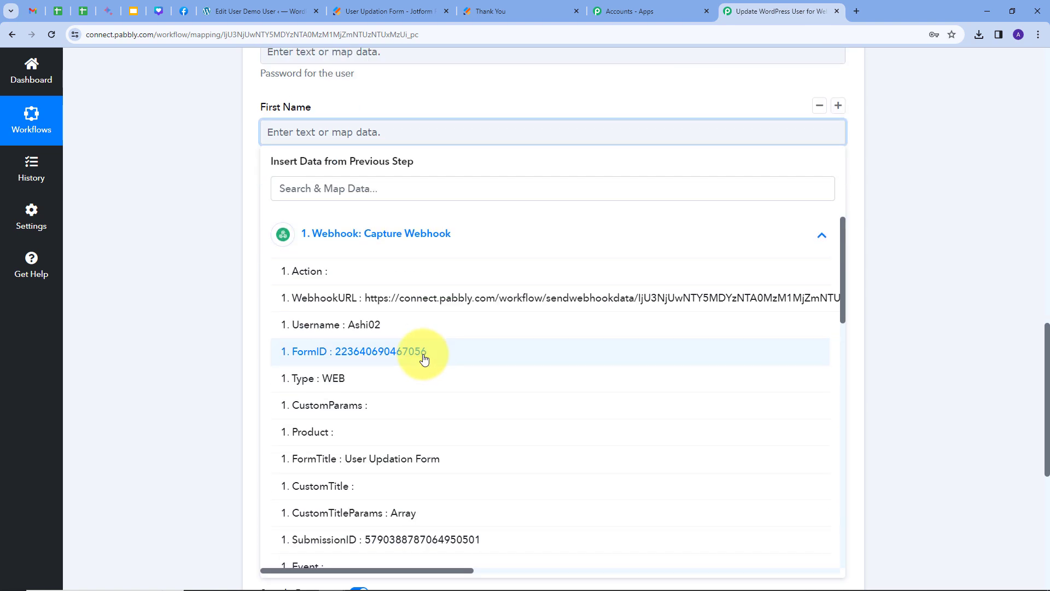
scroll(425, 358, "down", 10)
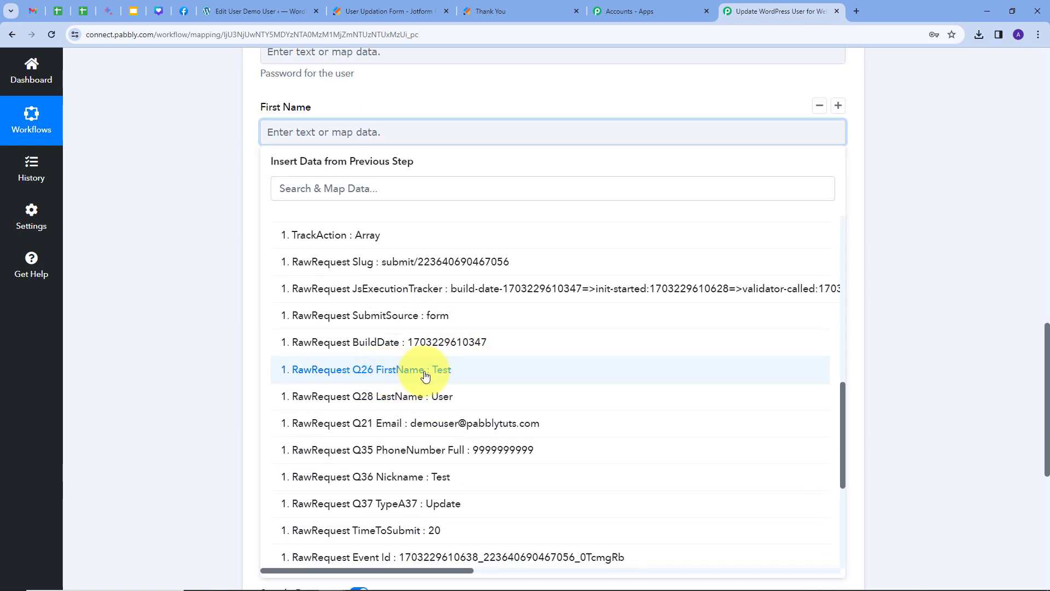
left_click(425, 376)
left_click(369, 105)
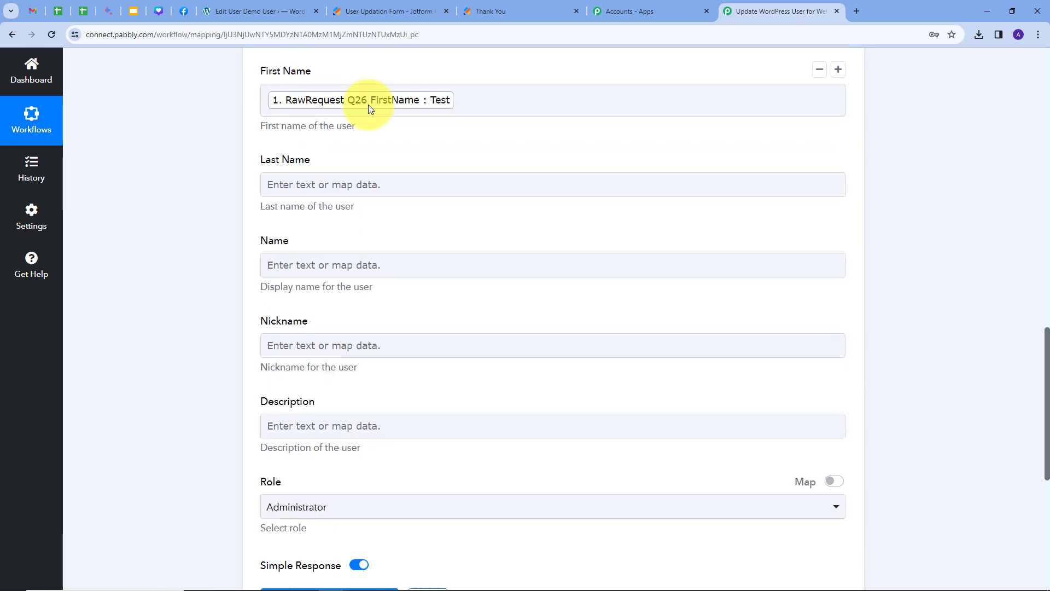
Map the form's submitted last name into Last Name.
scroll(329, 137, "down", 1)
left_click(305, 166)
left_click(420, 290)
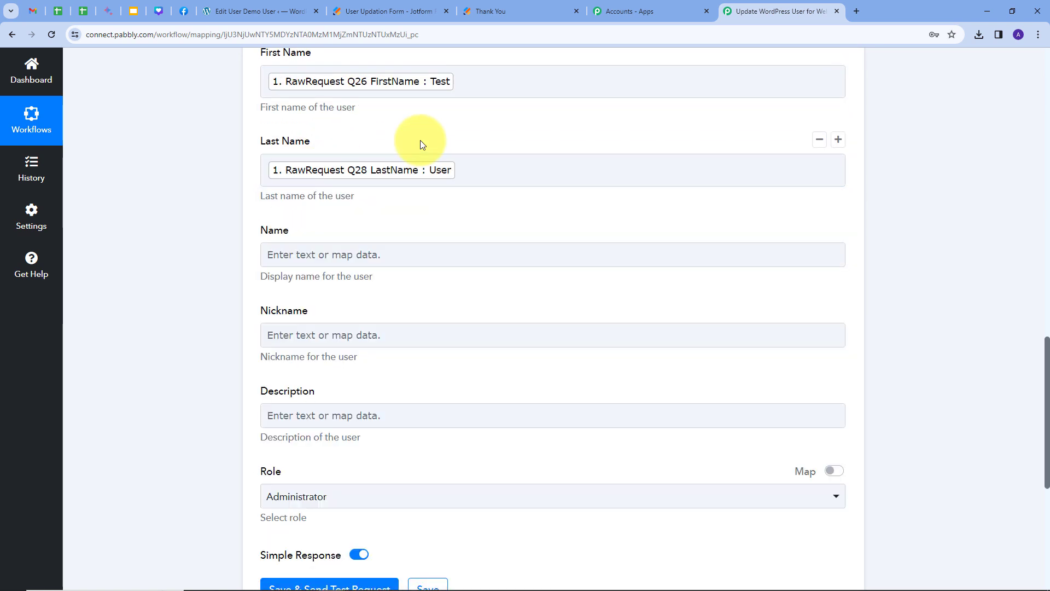
scroll(420, 140, "down", 2)
scroll(313, 182, "up", 3)
left_click(320, 317)
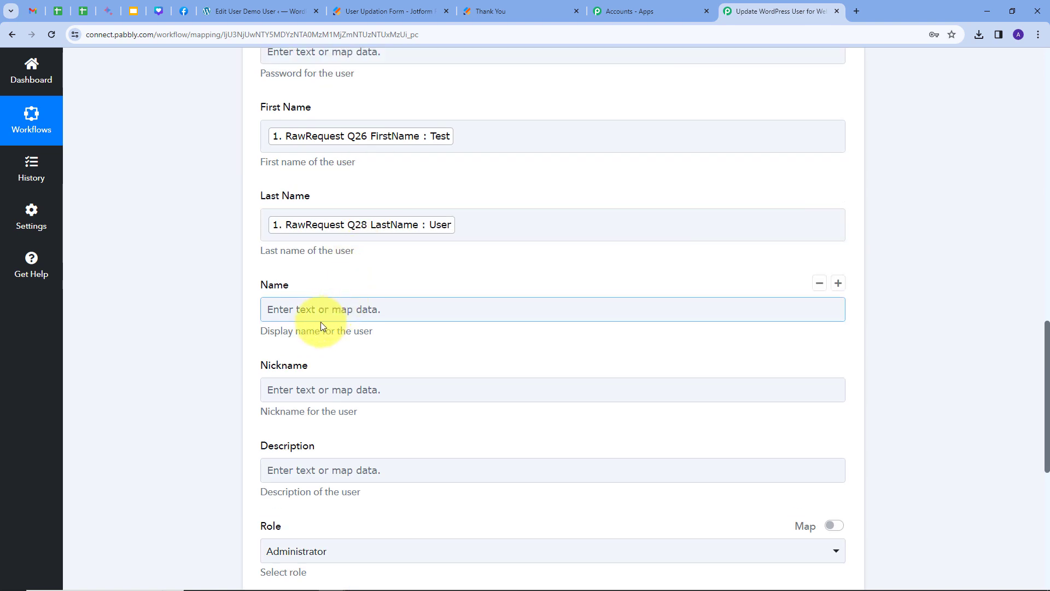
Fill the Name field with the submitted first name followed by the last name.
left_click(342, 309)
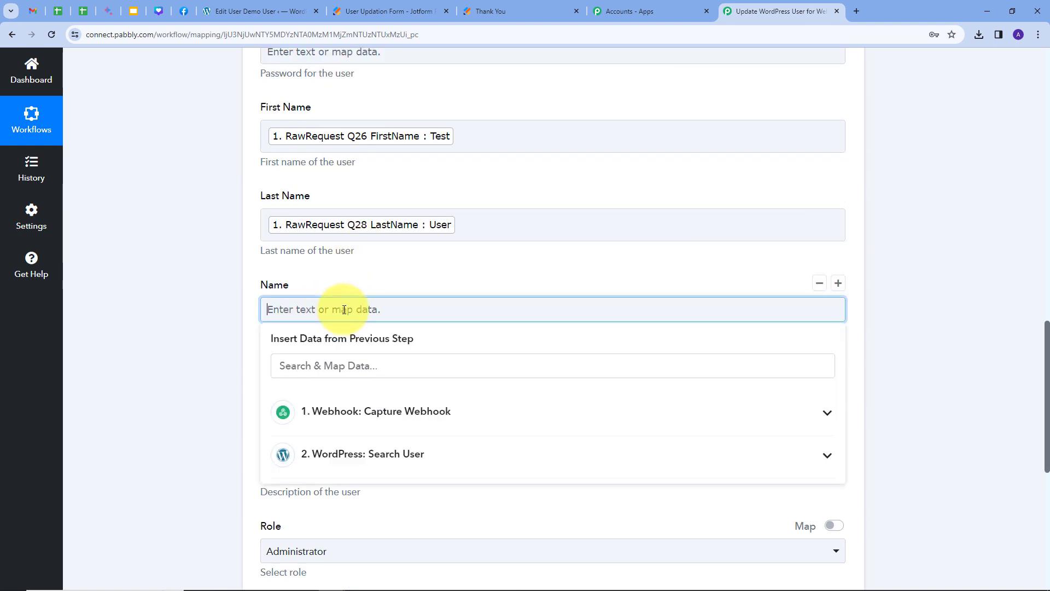
left_click(382, 414)
scroll(437, 410, "down", 8)
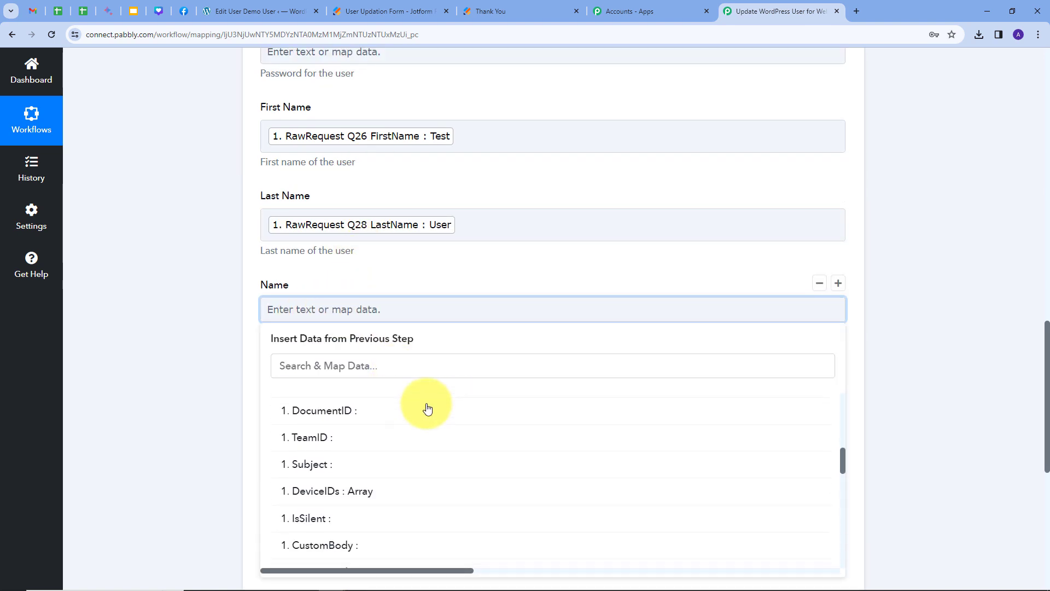
scroll(427, 410, "down", 3)
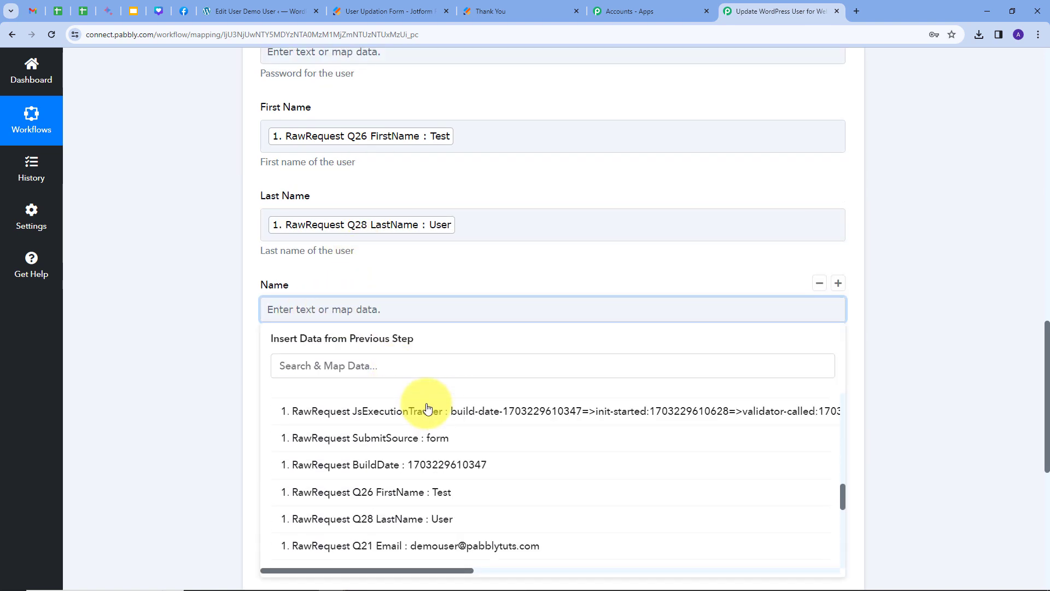
left_click(383, 495)
left_click(410, 529)
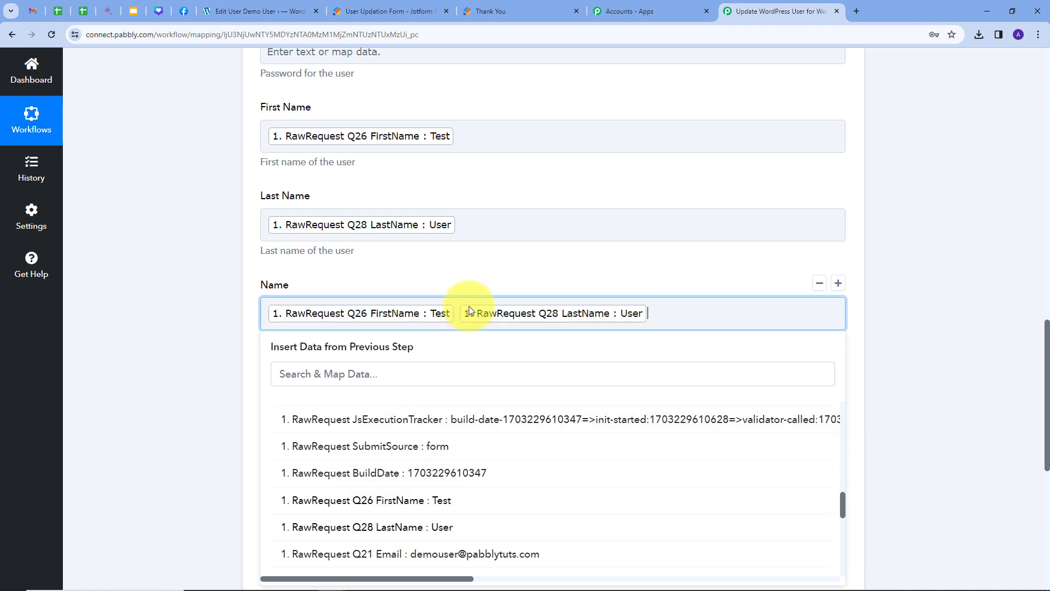
left_click(493, 251)
scroll(411, 291, "down", 1)
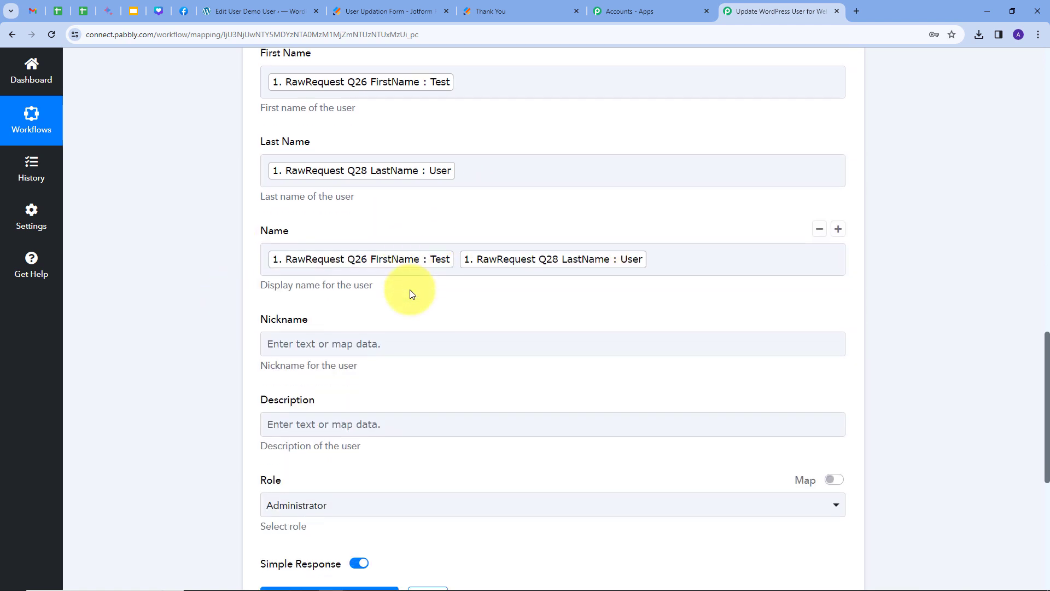
Map the submitted nickname into Nickname and the Q37 TypeA37 value into Description.
left_click(438, 335)
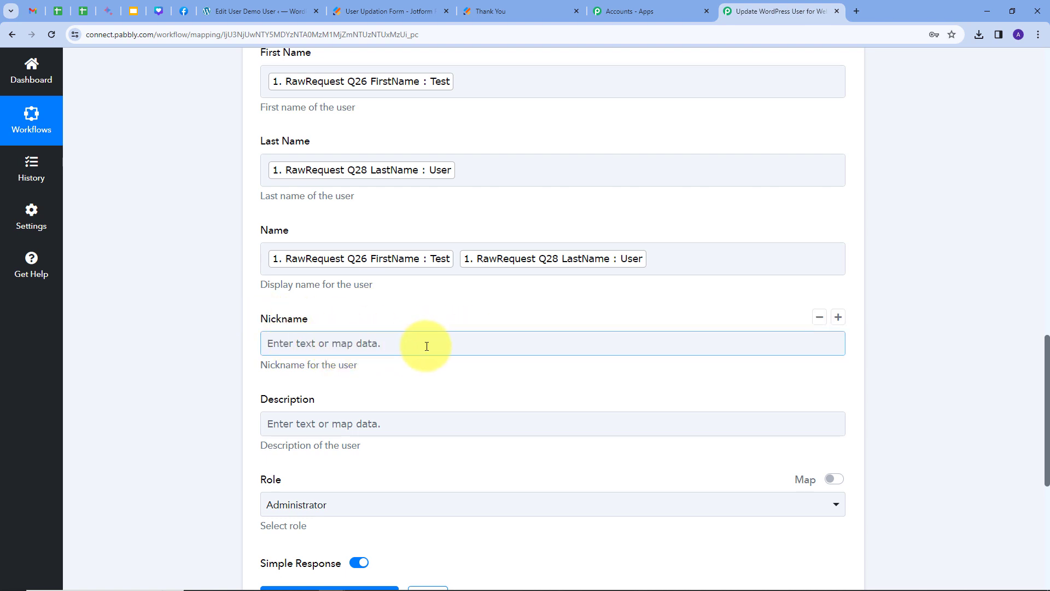
left_click(427, 345)
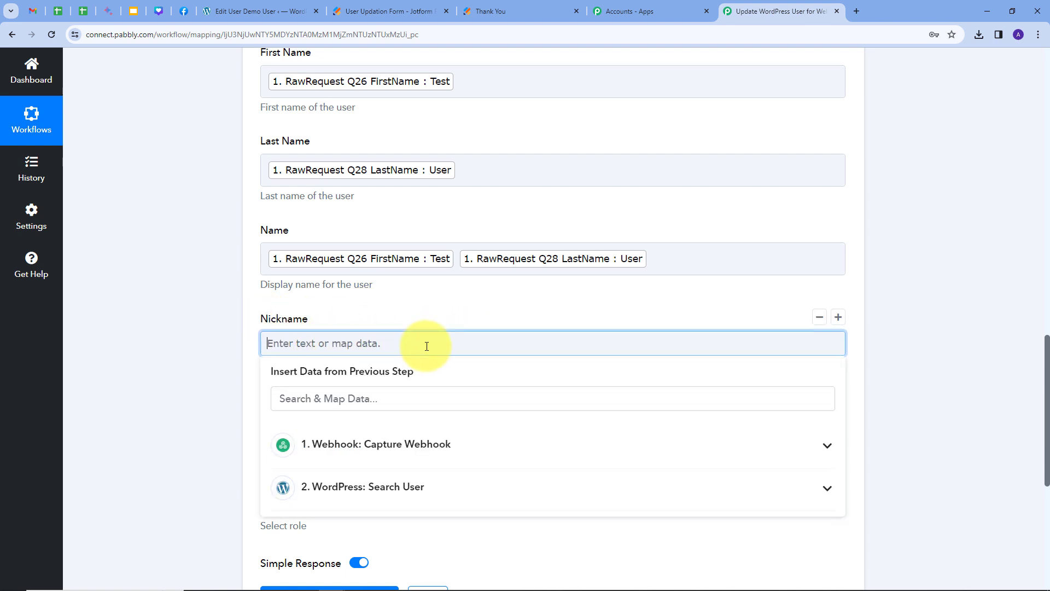
left_click(394, 441)
scroll(438, 352, "down", 10)
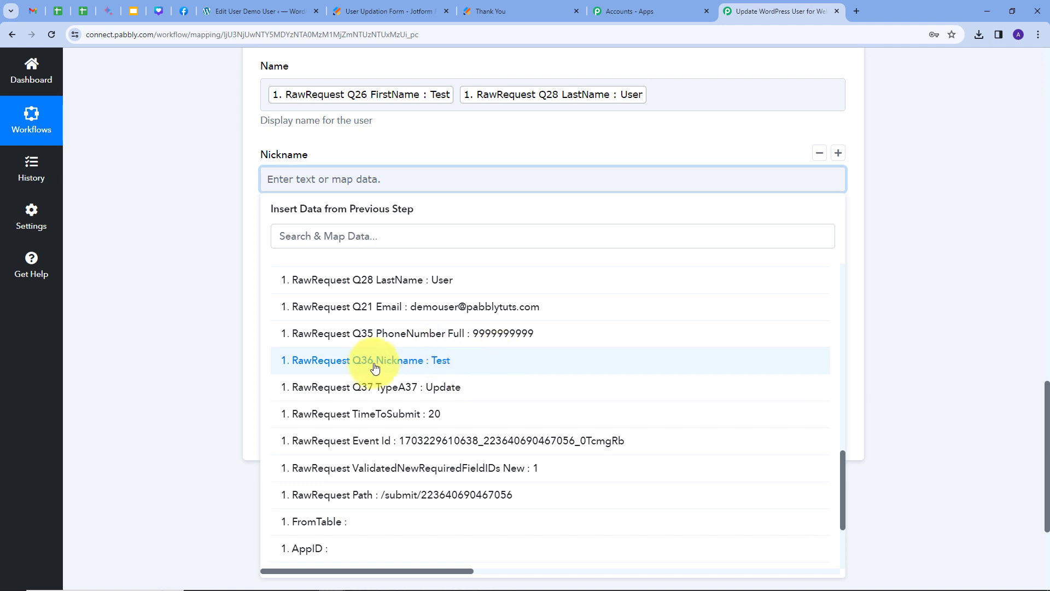
left_click(430, 367)
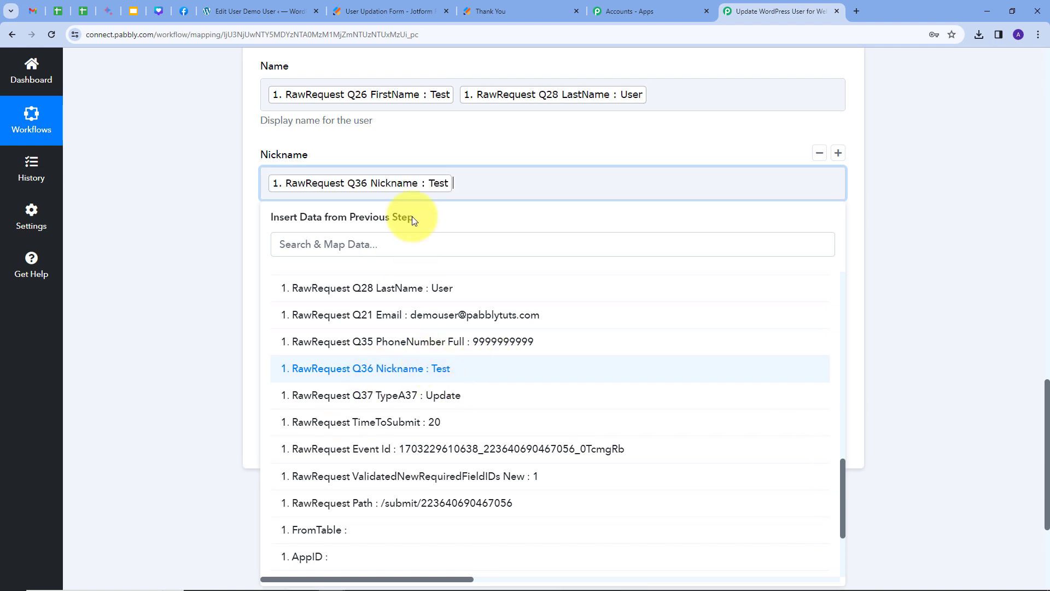
left_click(425, 141)
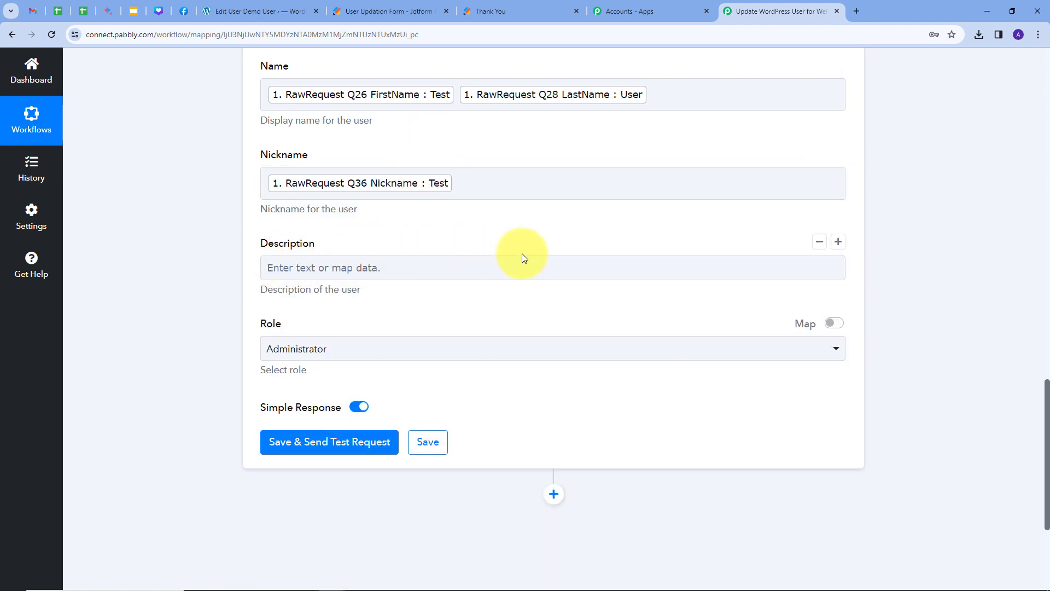
left_click(394, 266)
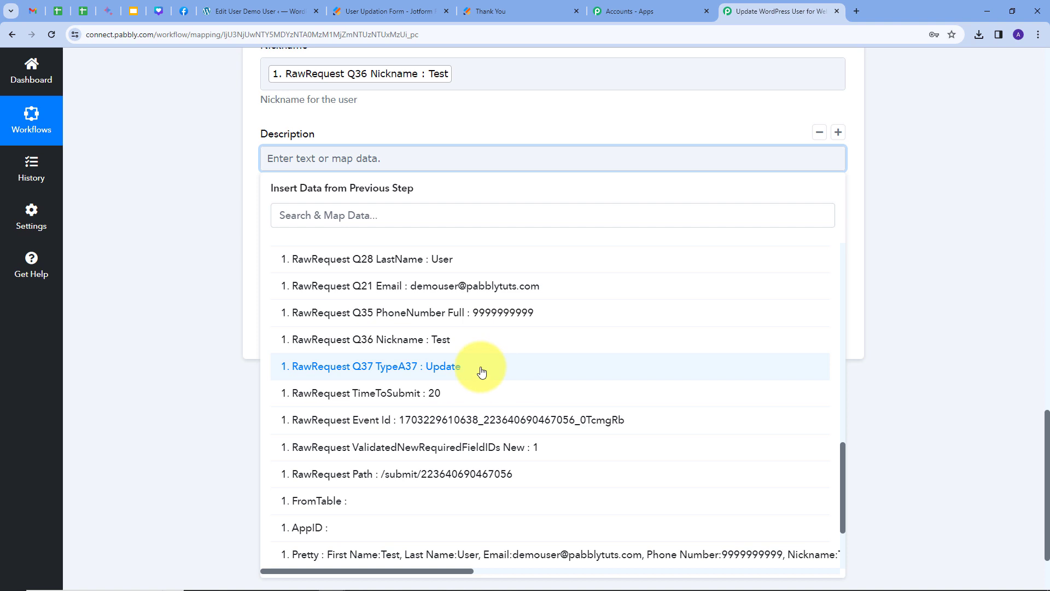
left_click(442, 372)
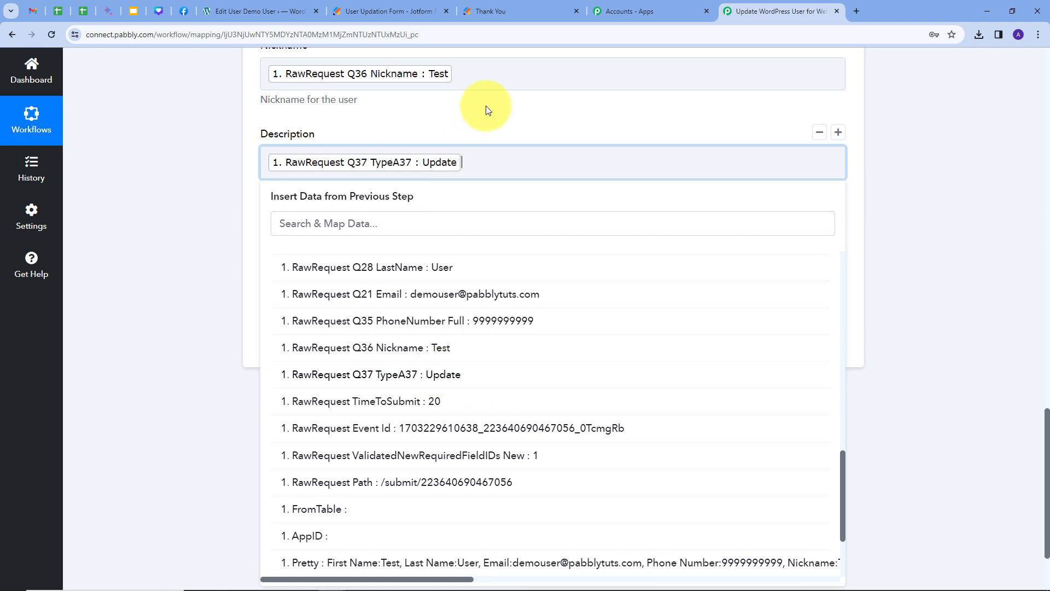
left_click(486, 106)
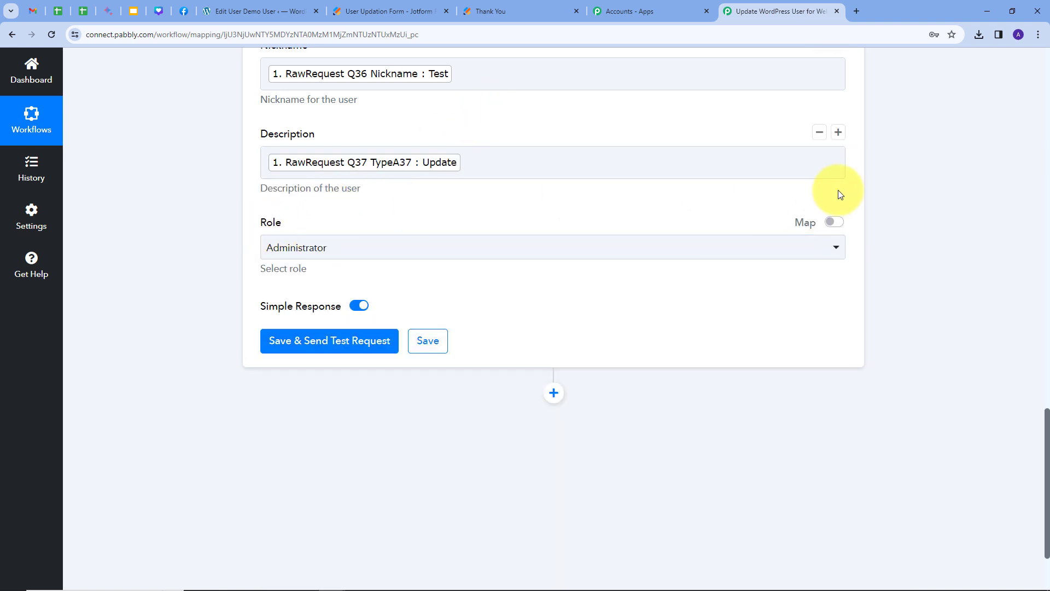
Set the user's Role to Subscriber and send the Update a User test request.
left_click(647, 256)
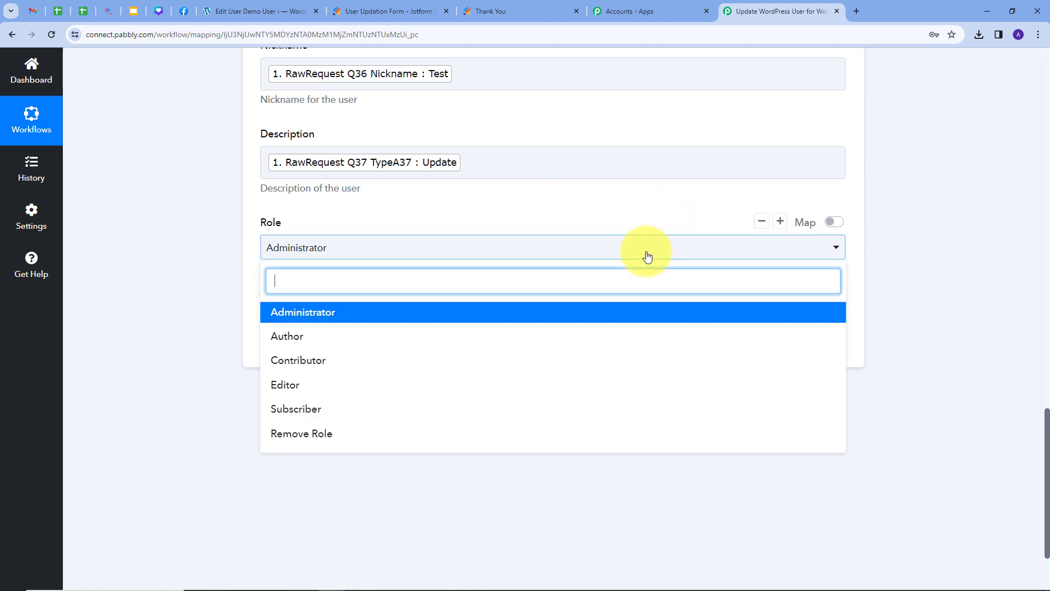
left_click(311, 414)
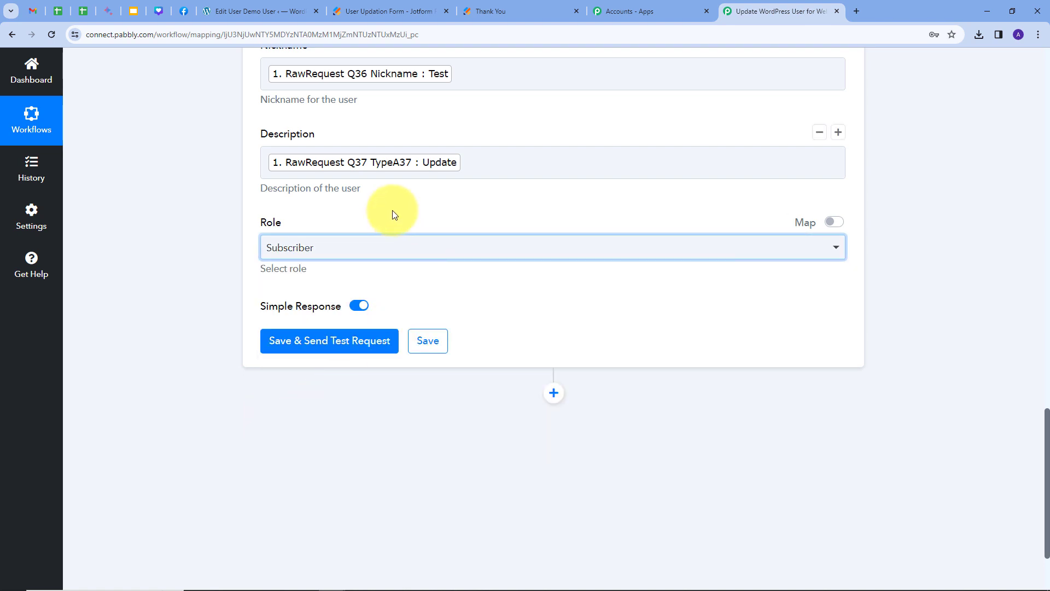
scroll(416, 236, "up", 9)
scroll(443, 261, "down", 6)
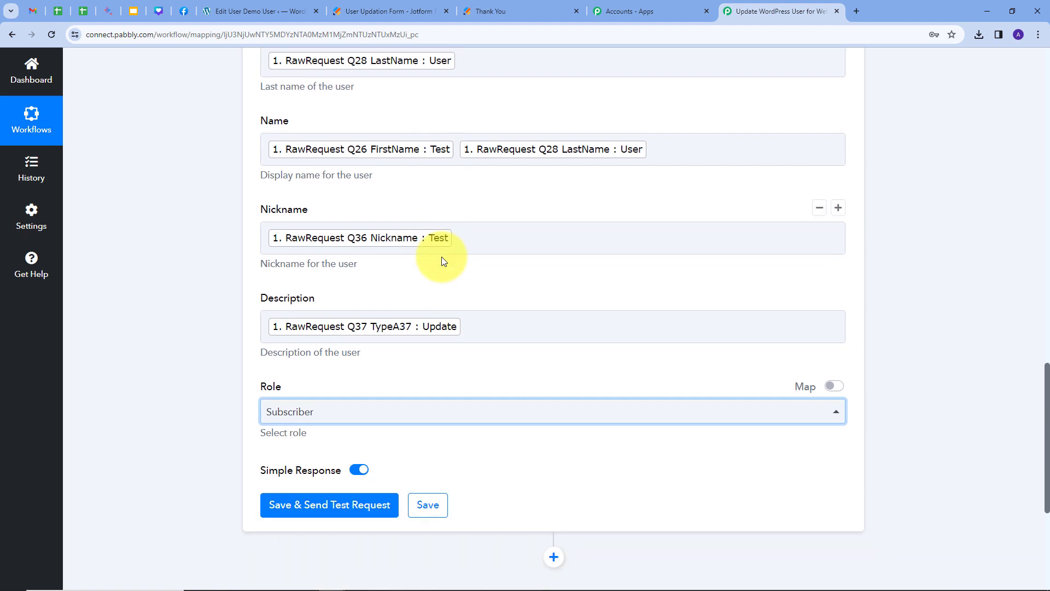
left_click(319, 511)
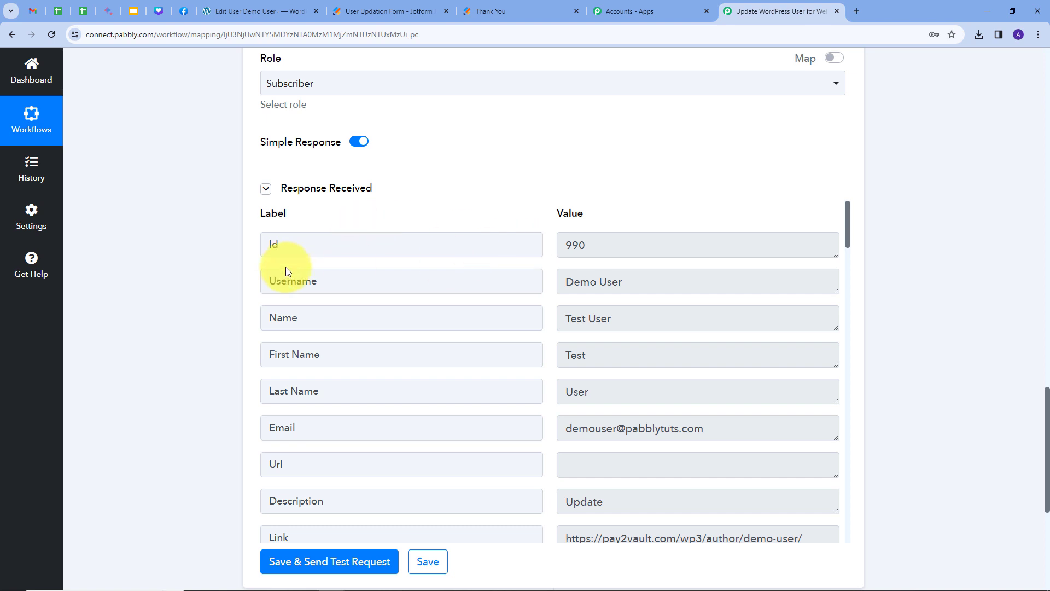
Review the response: user 990 now named Test User, first name Test, last name User.
left_click_drag(562, 279, 670, 279)
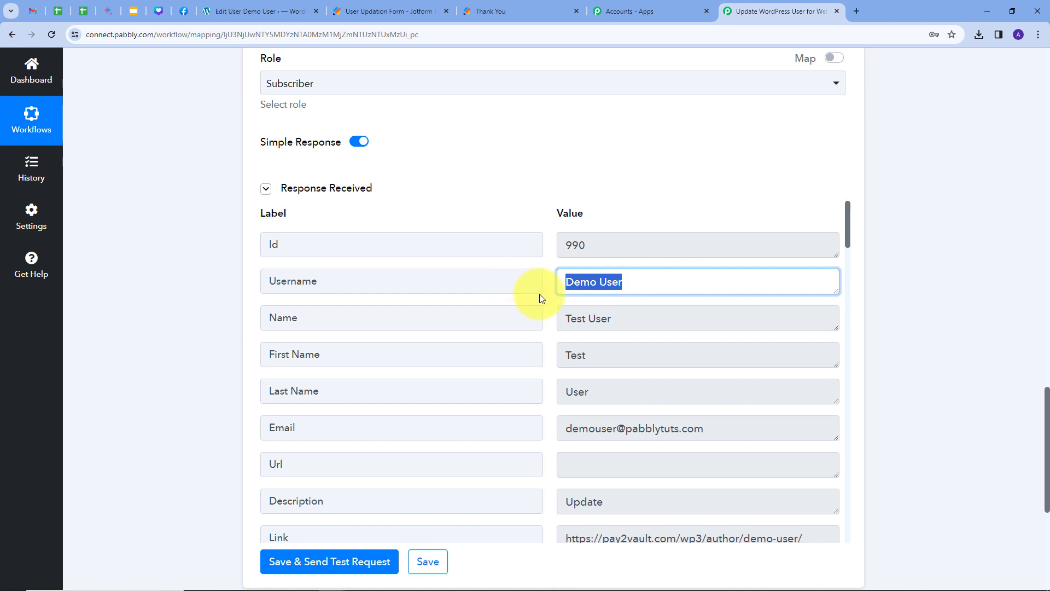
left_click_drag(563, 316, 670, 330)
left_click_drag(563, 356, 633, 401)
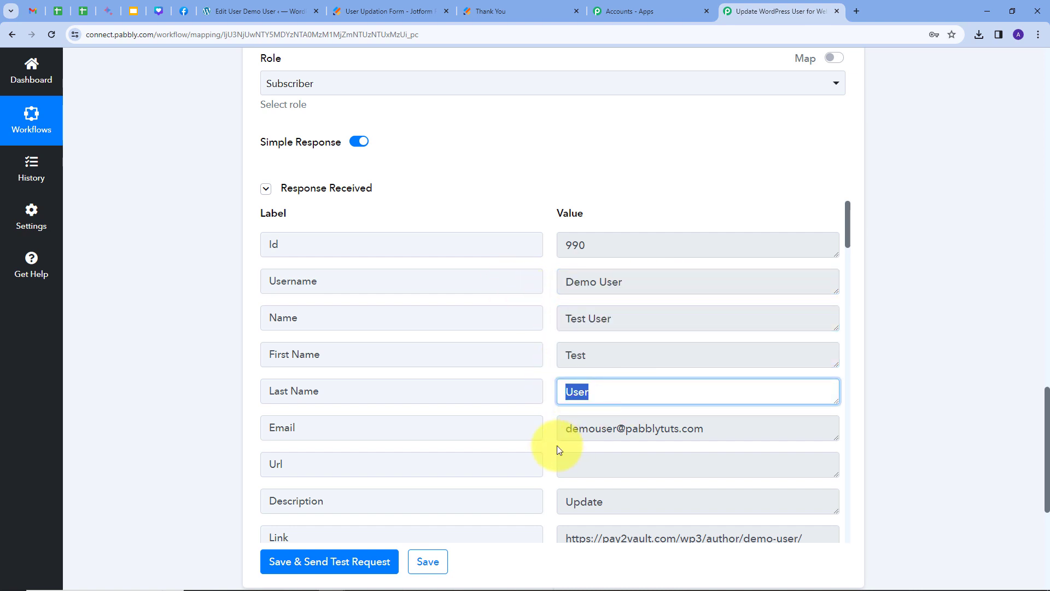
left_click_drag(571, 429, 544, 432)
left_click(549, 434)
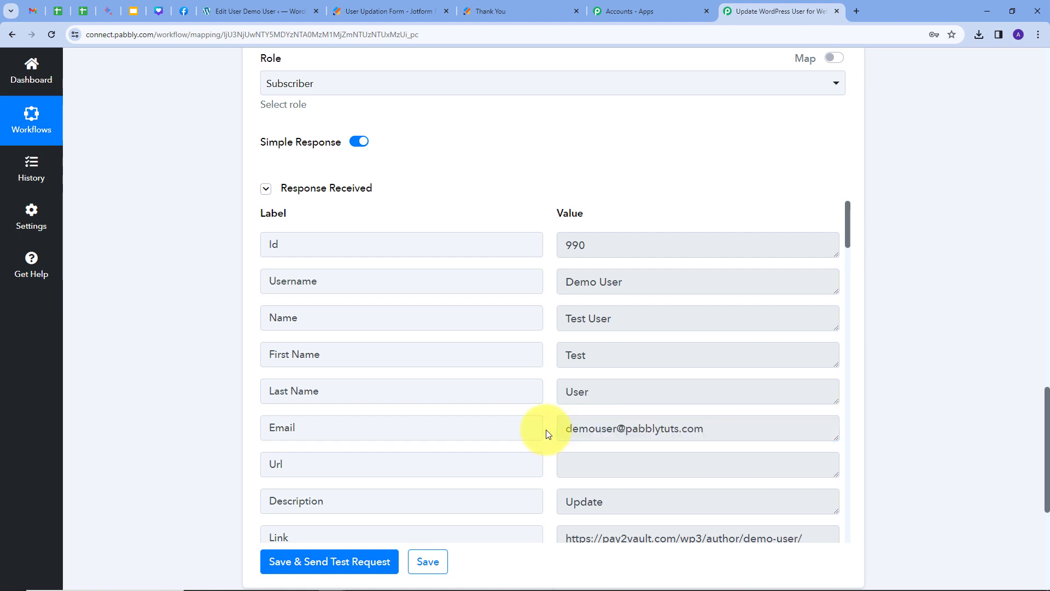
Reload the WordPress Edit User page and confirm first name Test, last name User, nickname Test.
left_click(241, 12)
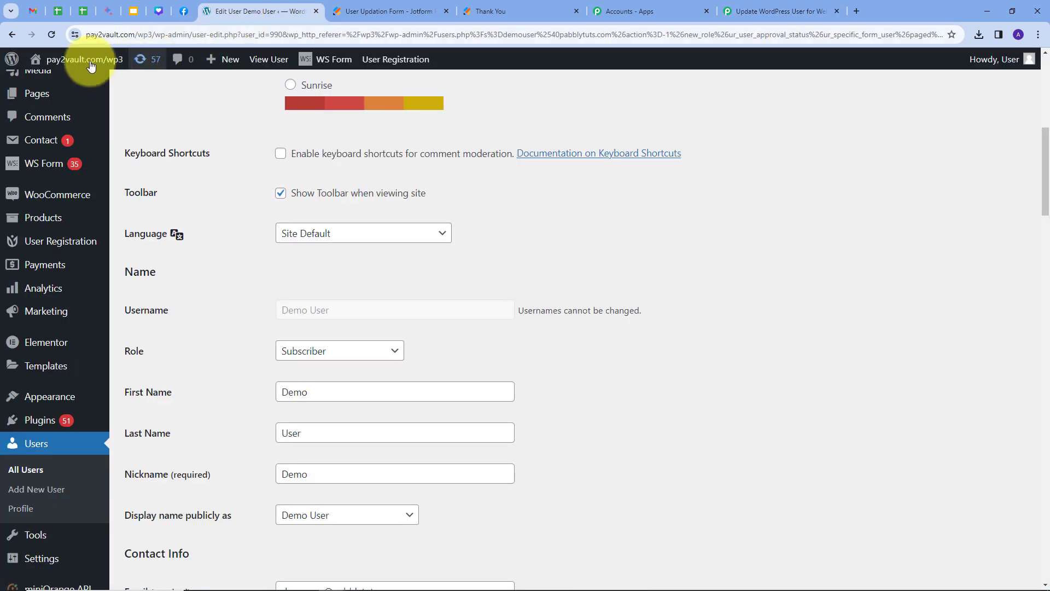
left_click(51, 34)
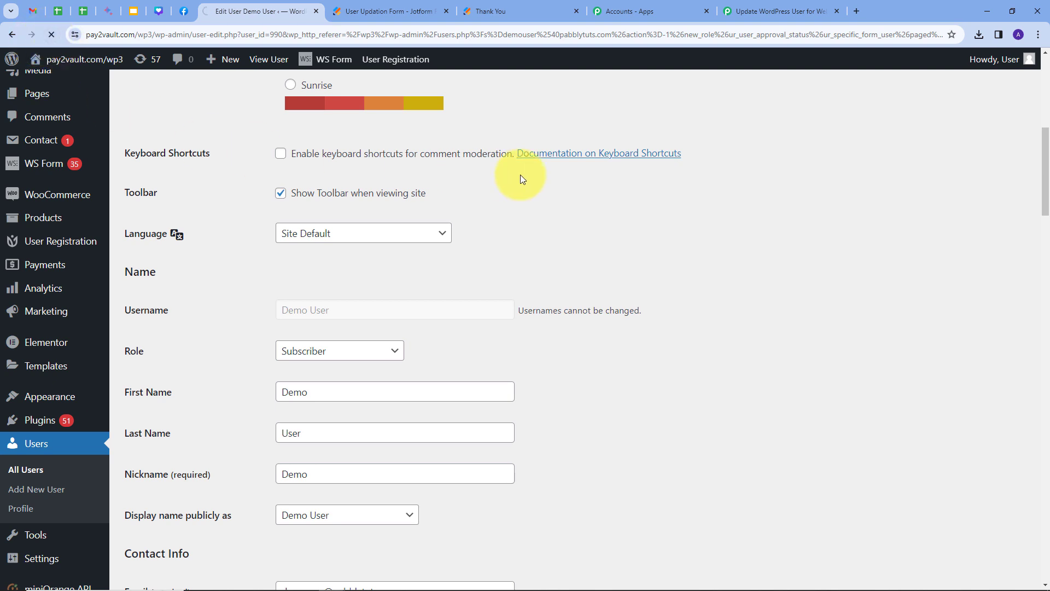
scroll(484, 201, "down", 2)
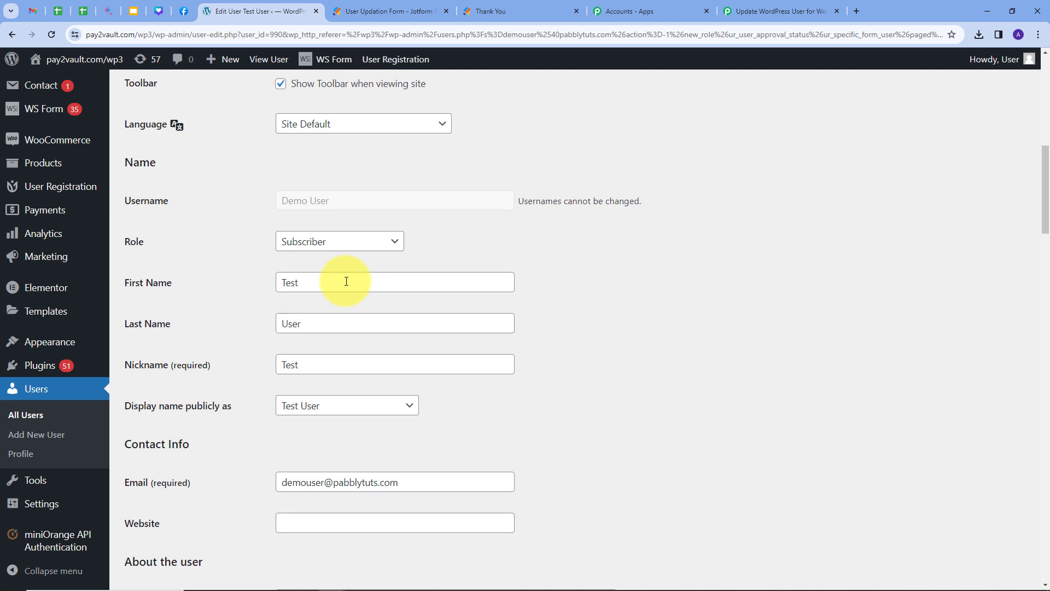
double_click(306, 283)
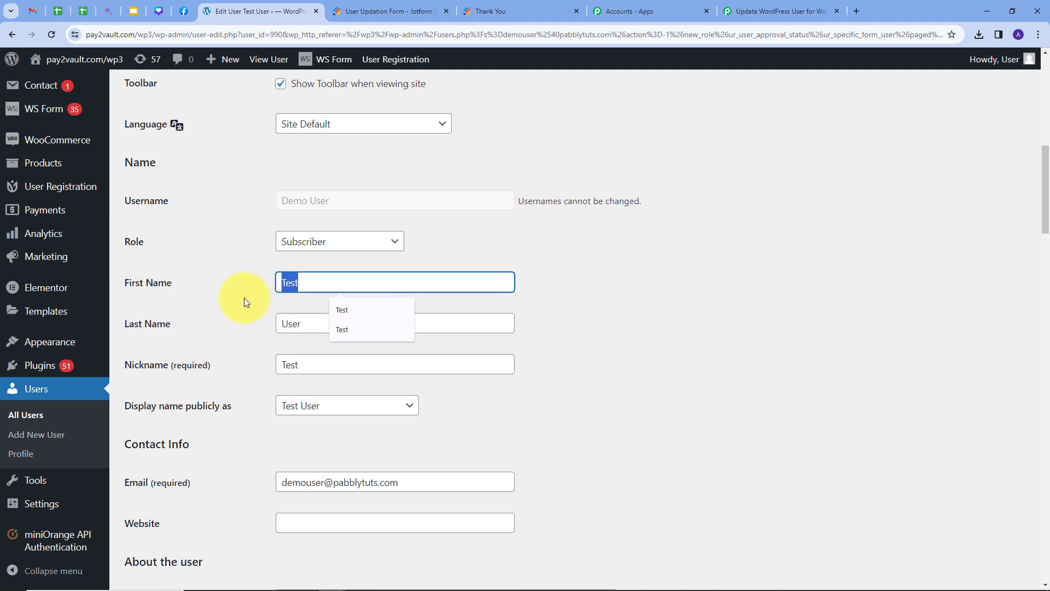
double_click(296, 327)
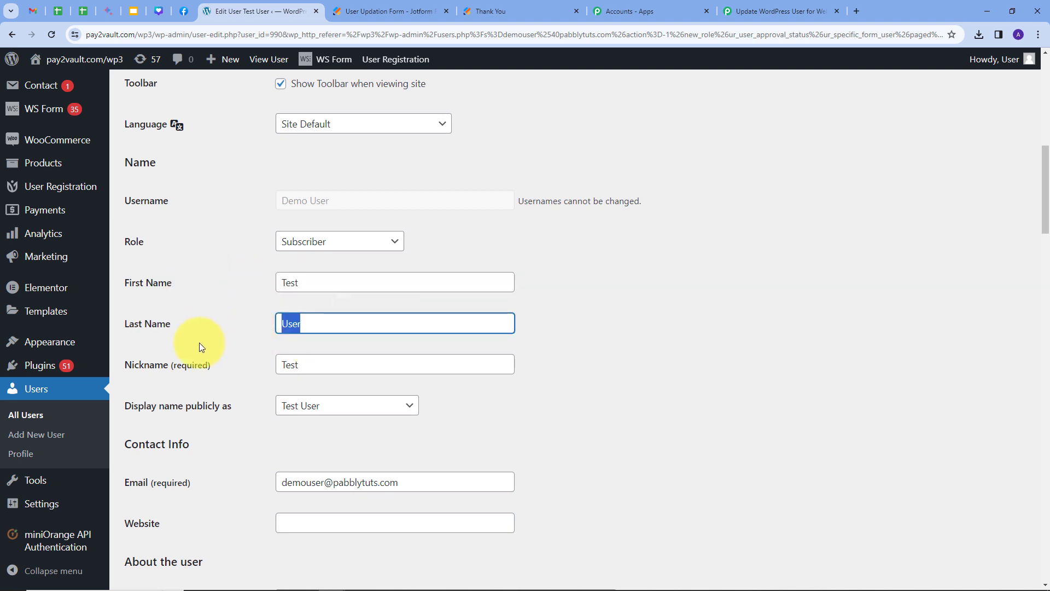
double_click(298, 364)
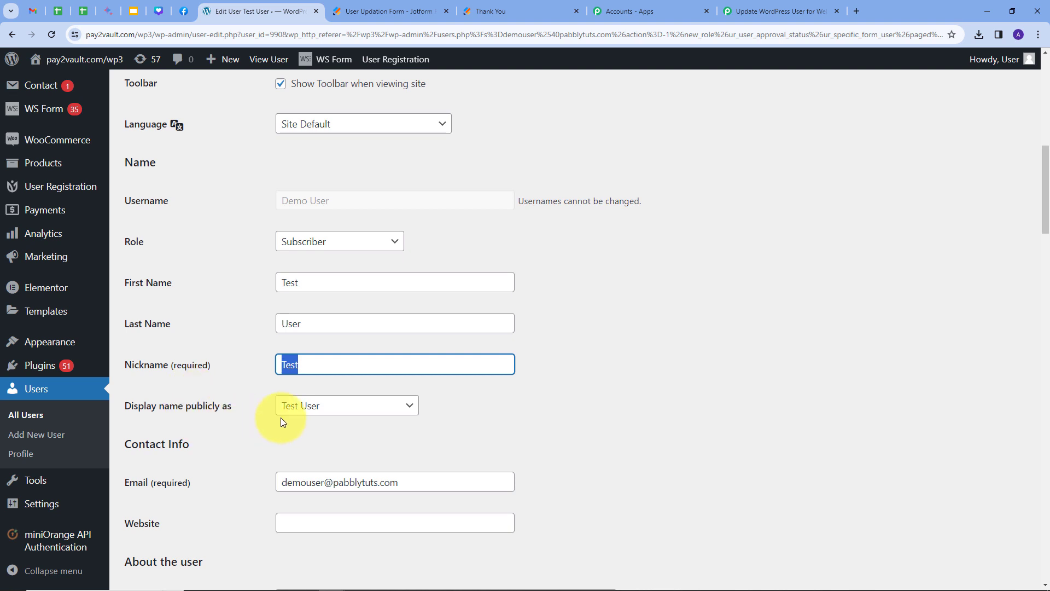
Confirm the email and the bio now reading Update, then go back to the Pabbly workflow.
scroll(514, 390, "down", 2)
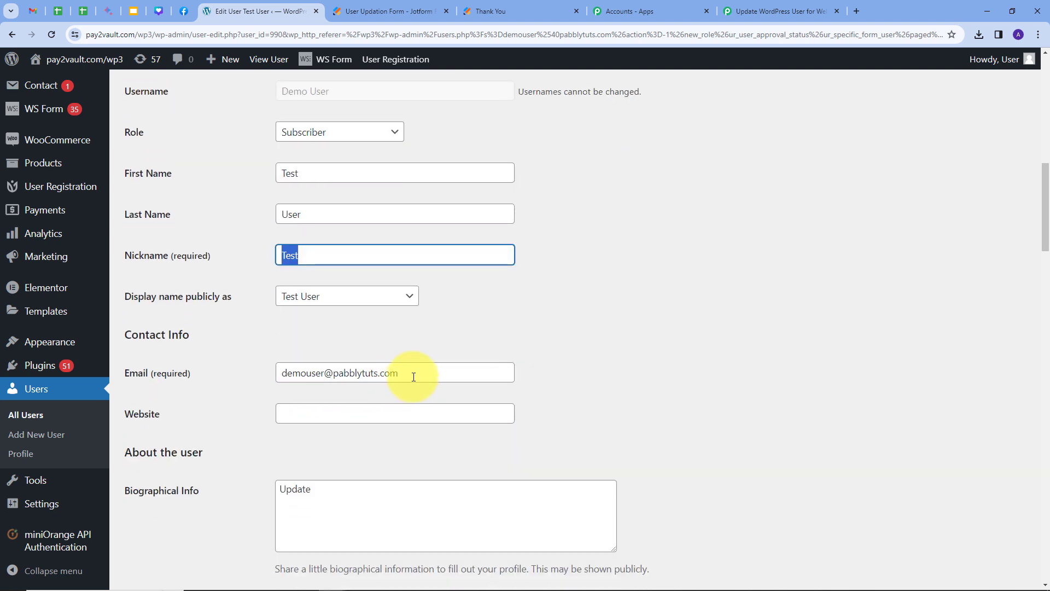
triple_click(414, 376)
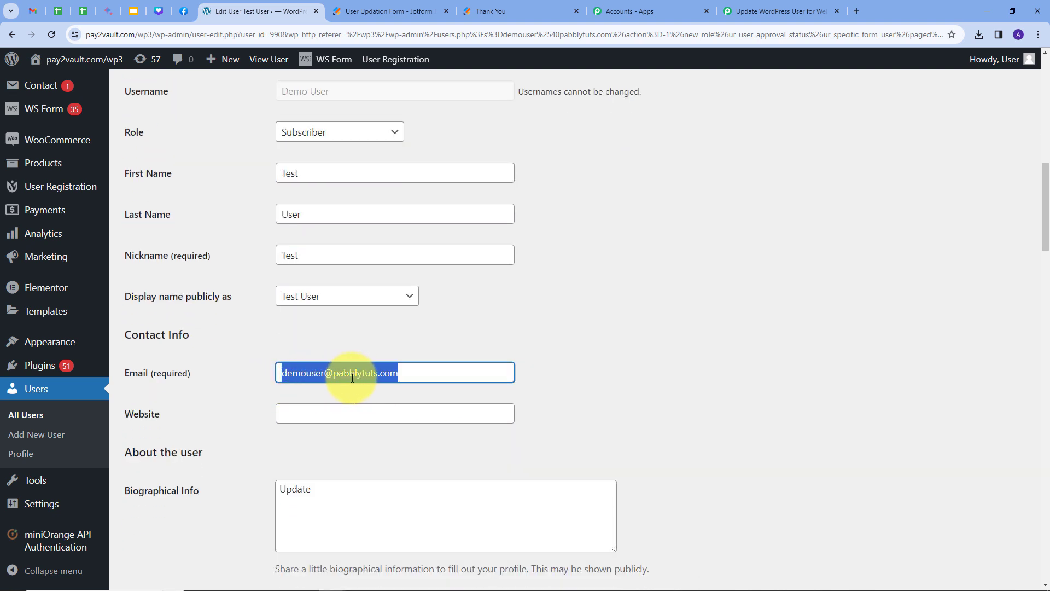
scroll(622, 326, "down", 2)
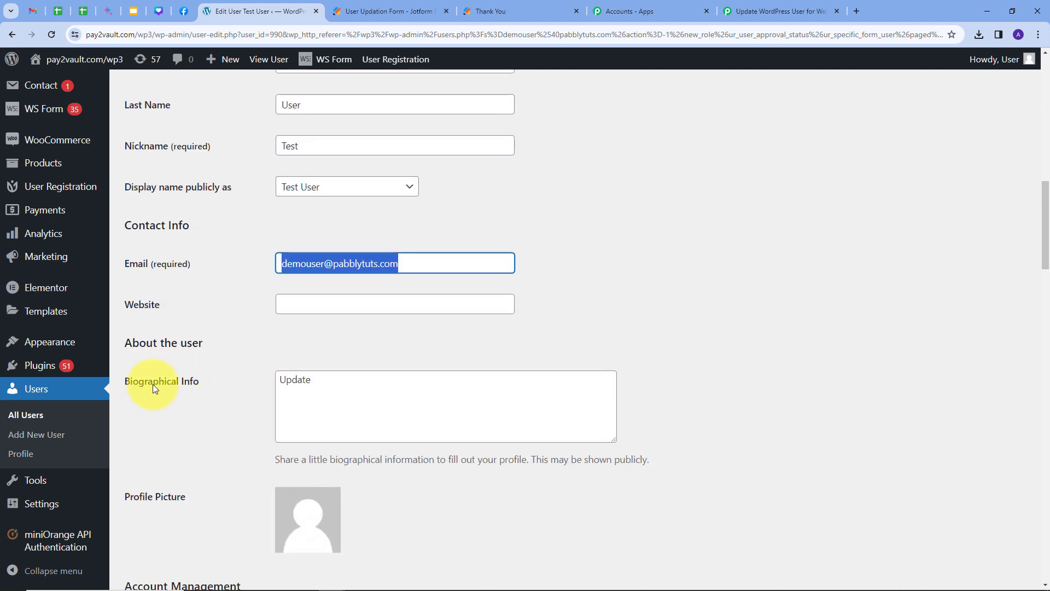
double_click(290, 383)
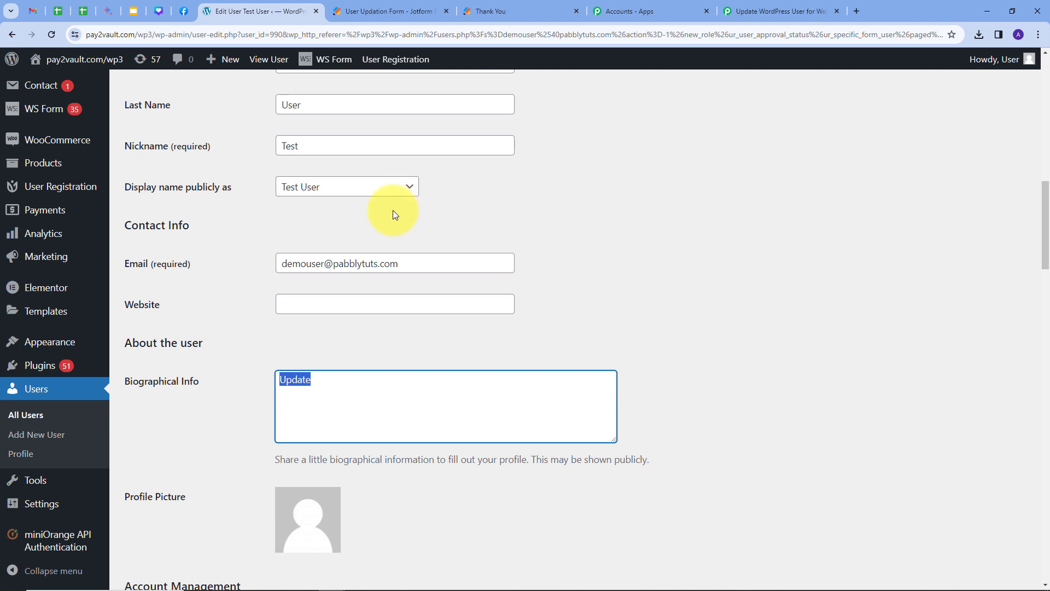
scroll(394, 213, "up", 5)
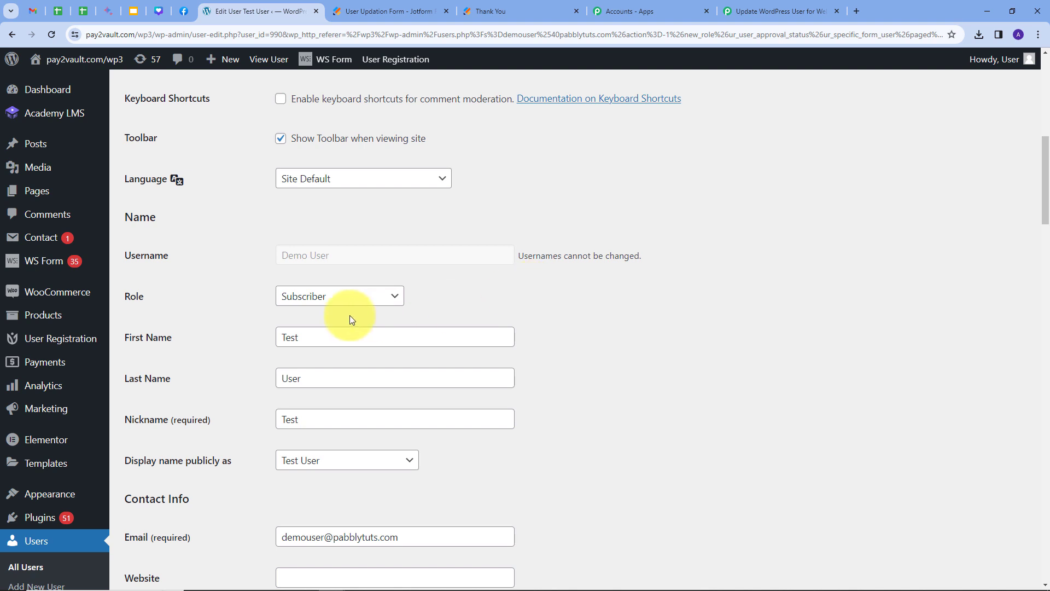
left_click_drag(329, 337, 272, 342)
left_click(235, 338)
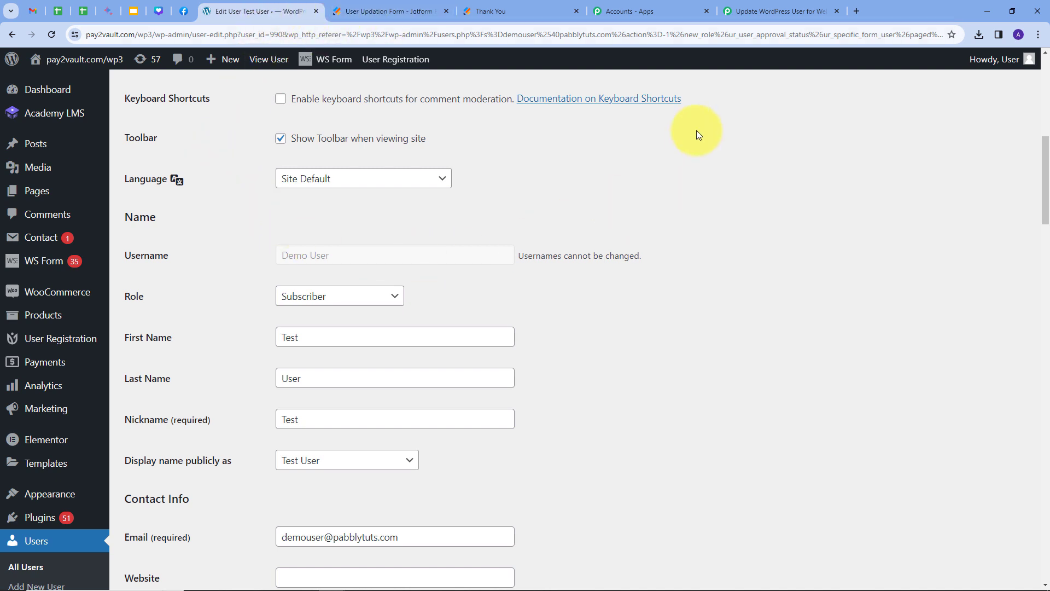
left_click(779, 10)
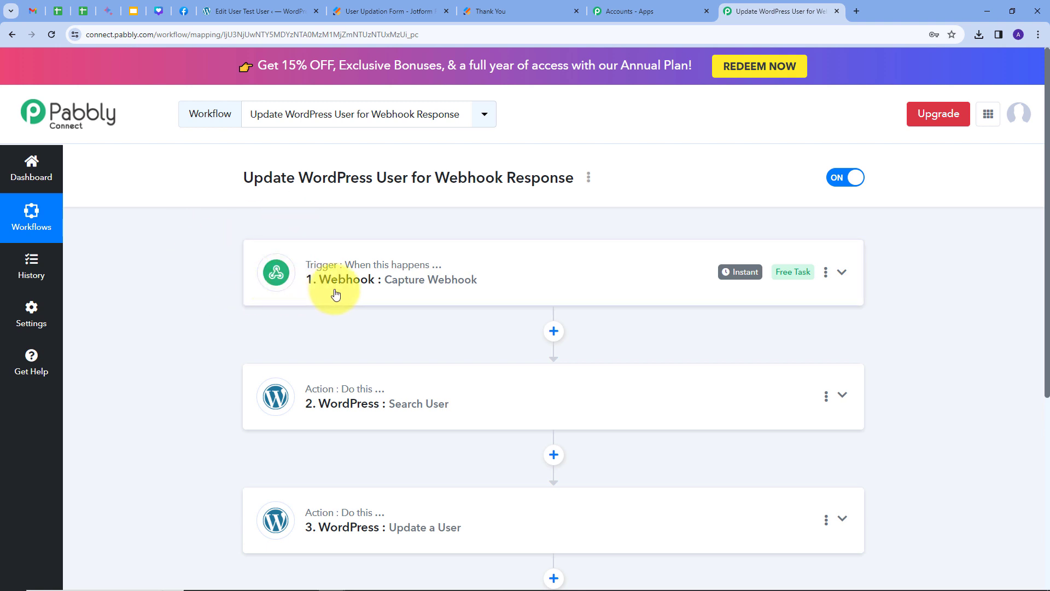
scroll(338, 180, "down", 1)
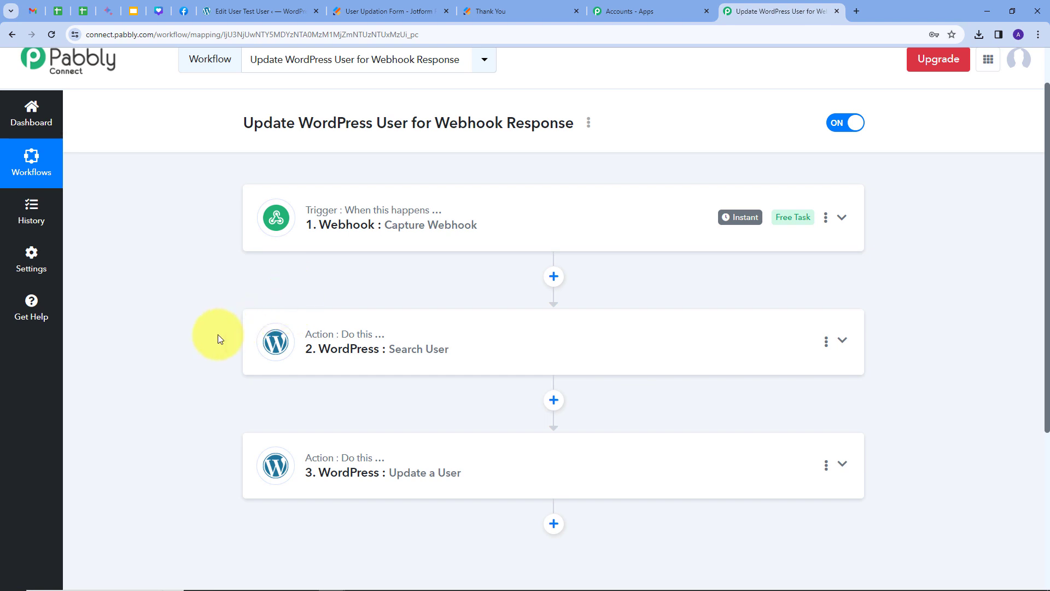
scroll(218, 337, "down", 2)
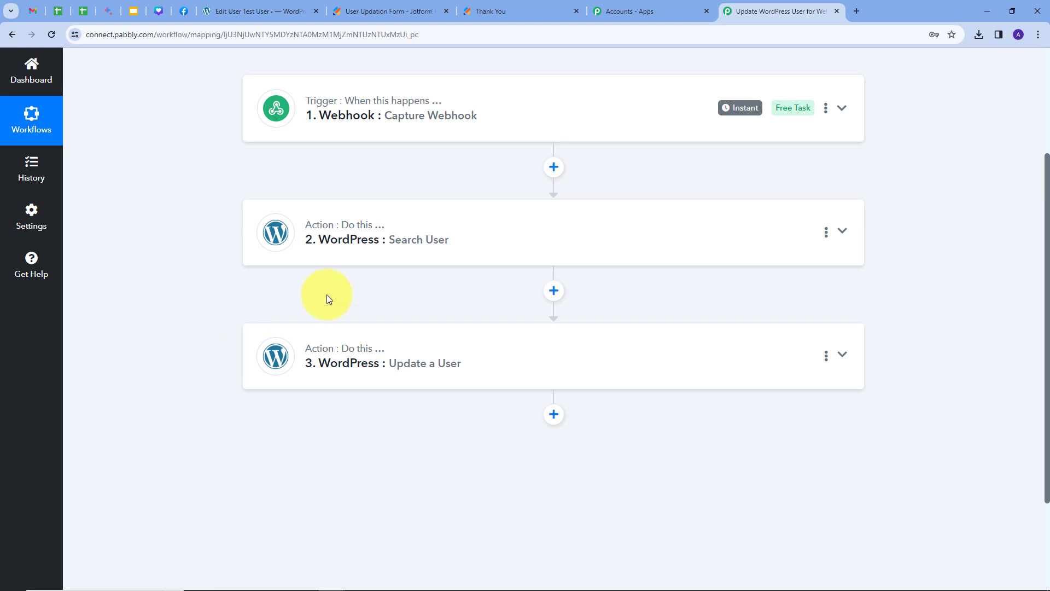
scroll(223, 304, "up", 3)
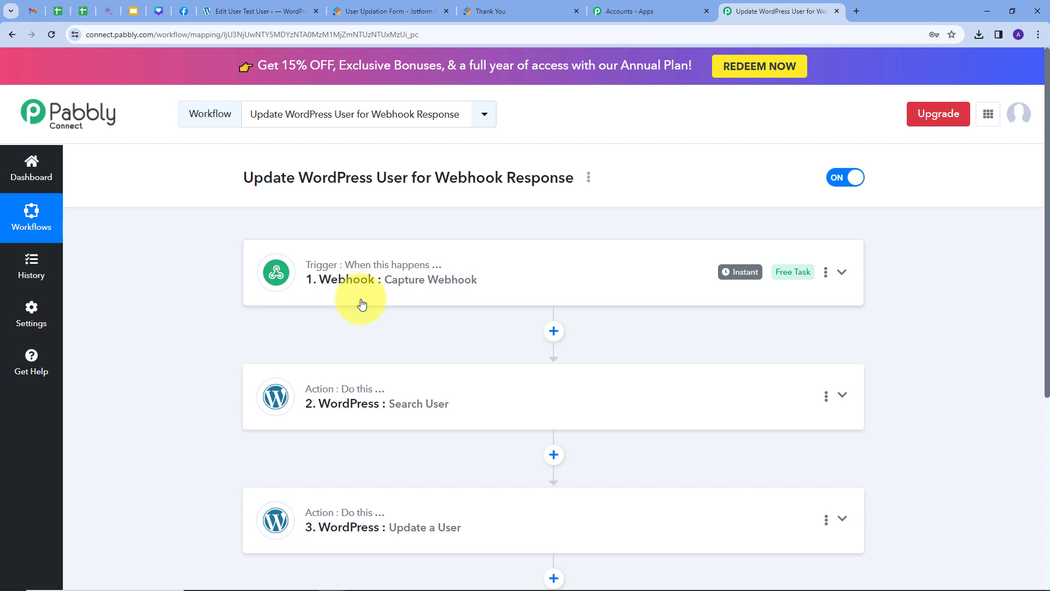
scroll(210, 267, "down", 1)
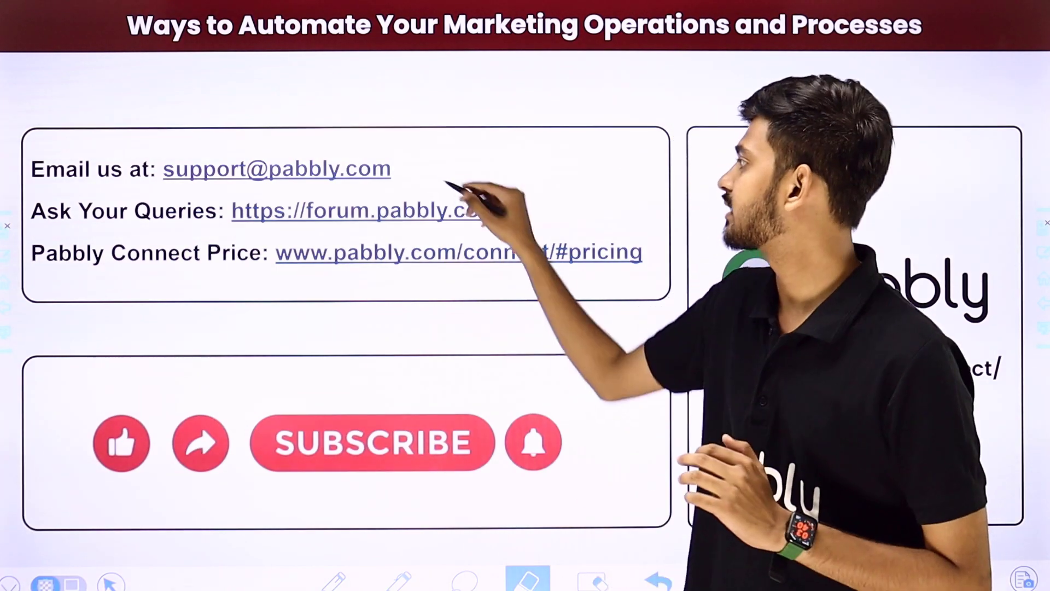
left_click_drag(422, 172, 504, 109)
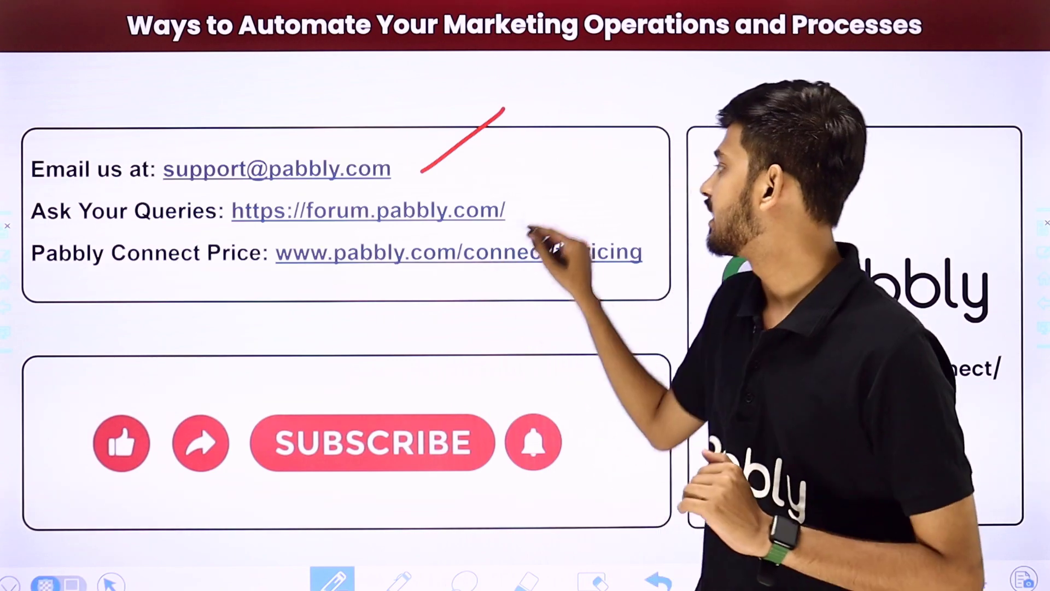
left_click_drag(520, 213, 592, 159)
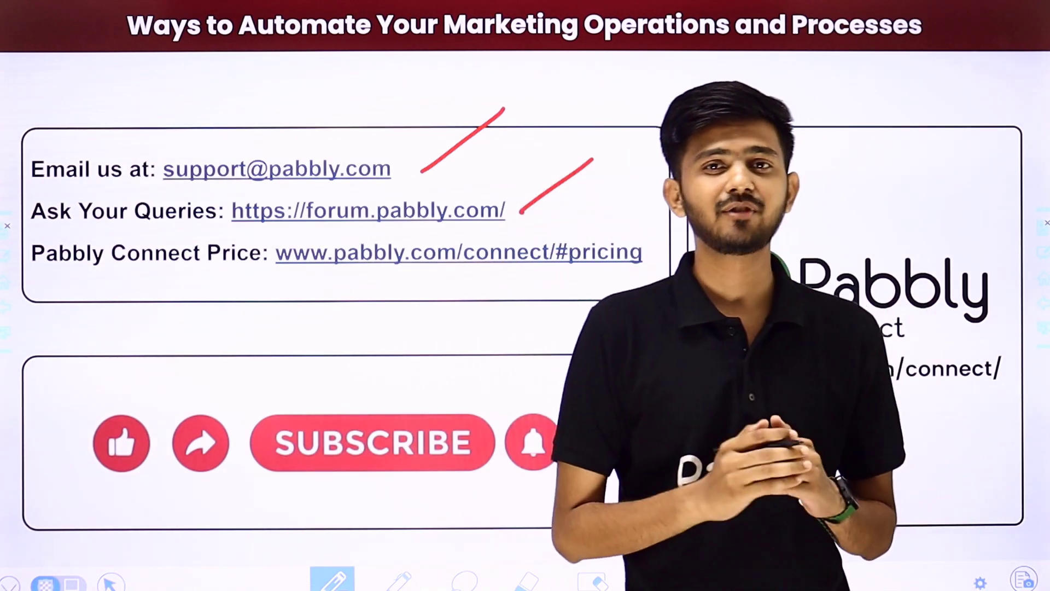